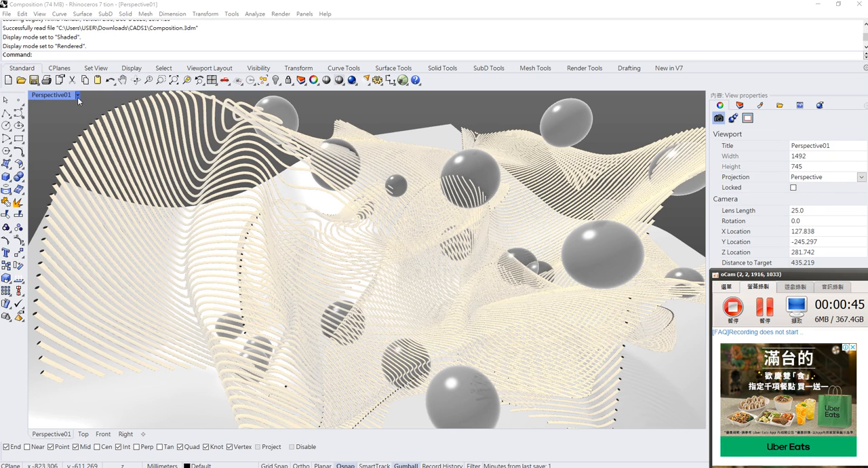
Create a new document without using a template.
click(10, 84)
click(9, 81)
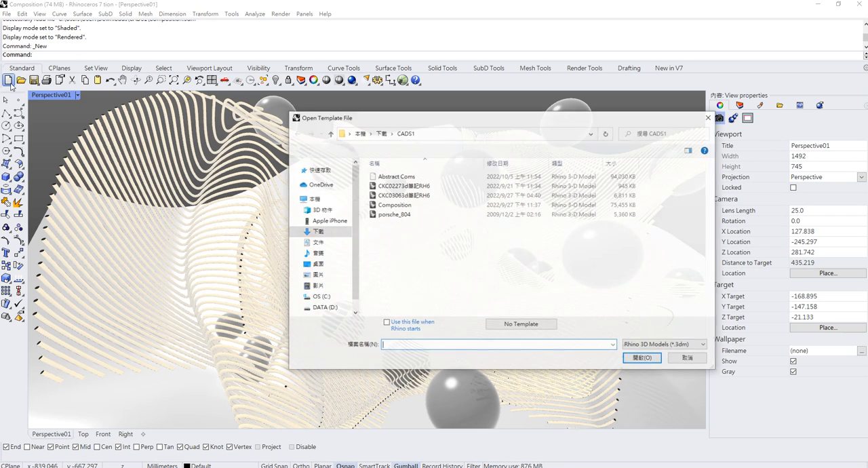
click(533, 324)
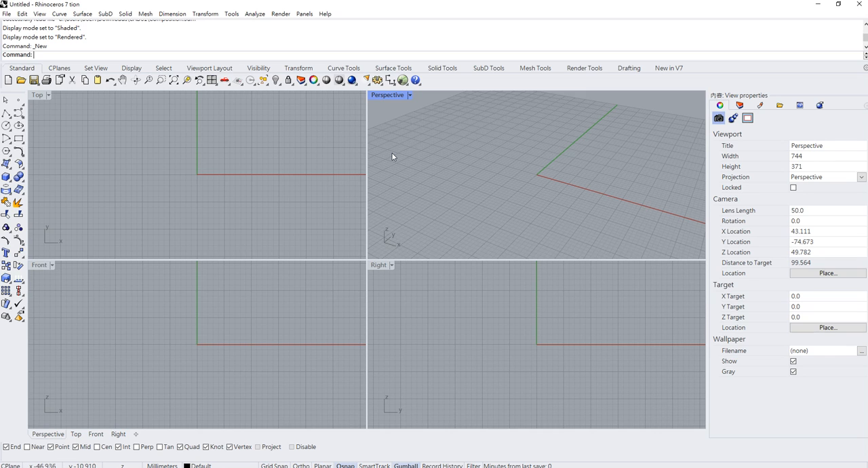
Set the document's model units to Centimeters in the units options.
click(378, 80)
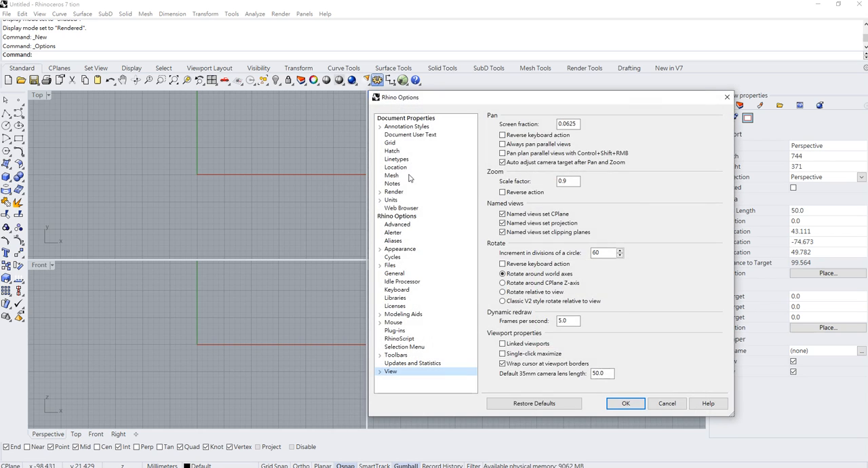
click(394, 200)
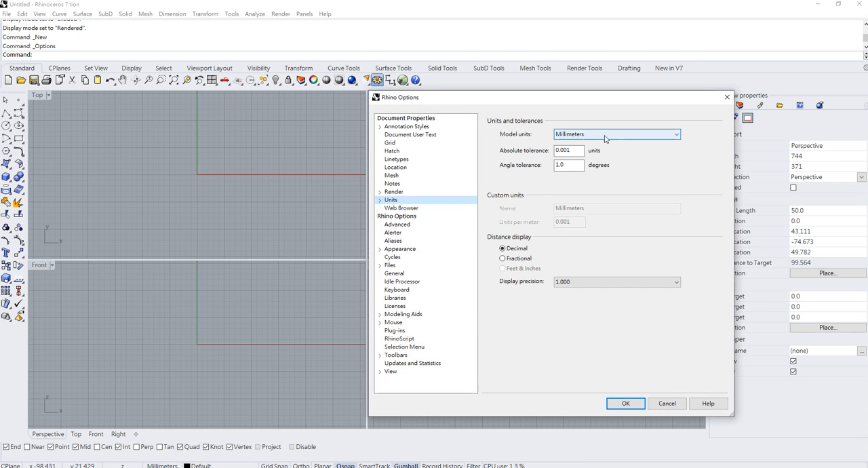
click(600, 135)
click(589, 160)
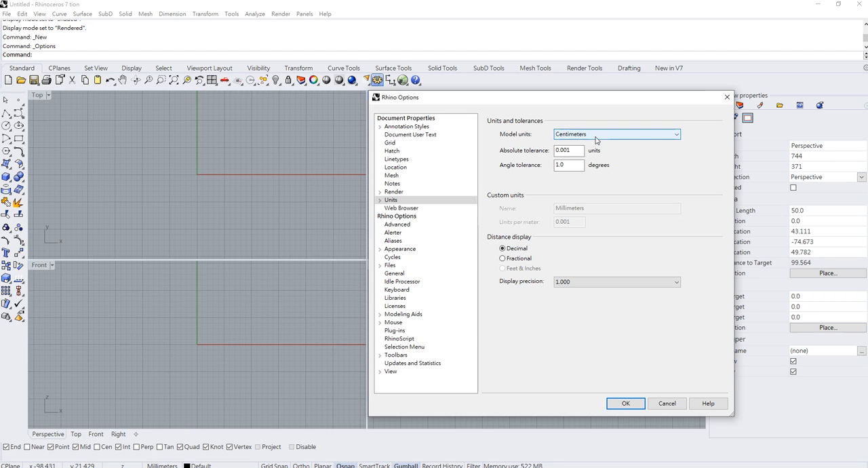
Try Millimeters and Meters as the model units, ending on Centimeters again.
click(595, 139)
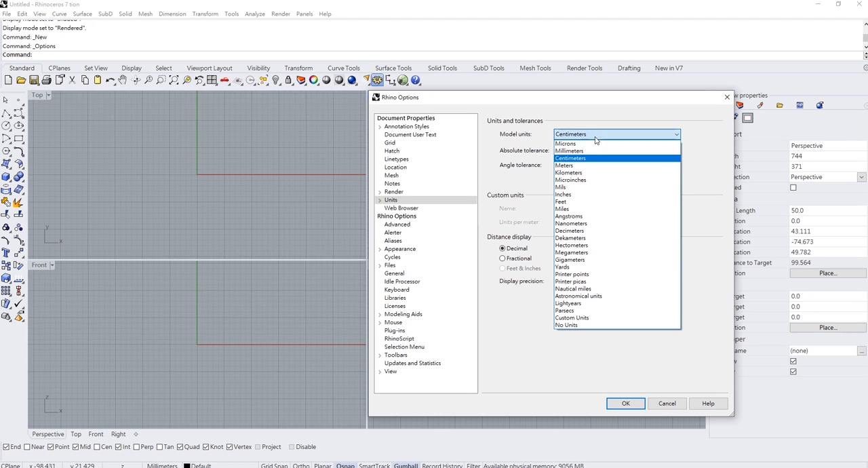
click(588, 152)
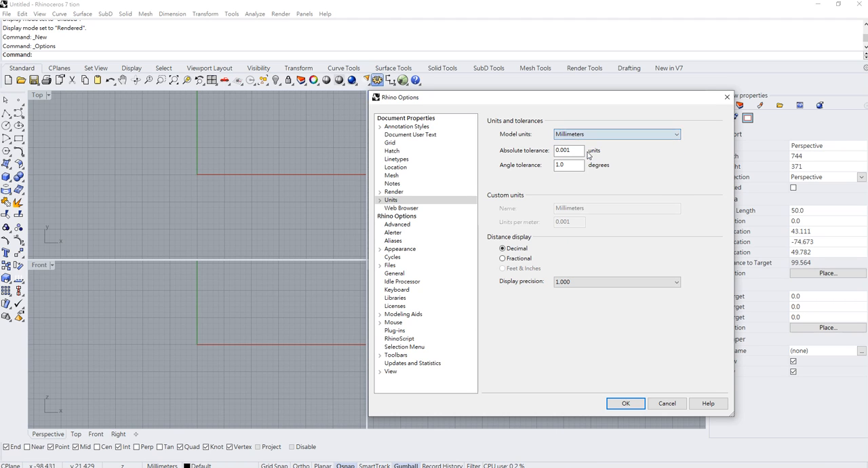
click(595, 138)
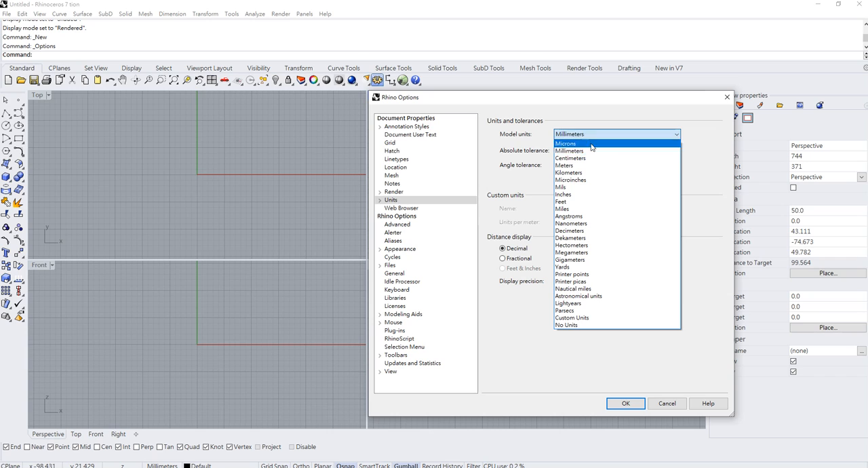
click(594, 165)
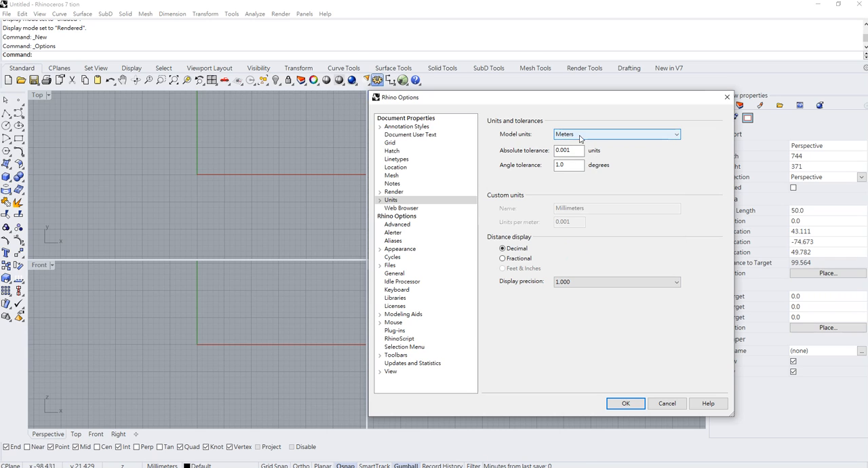
click(589, 134)
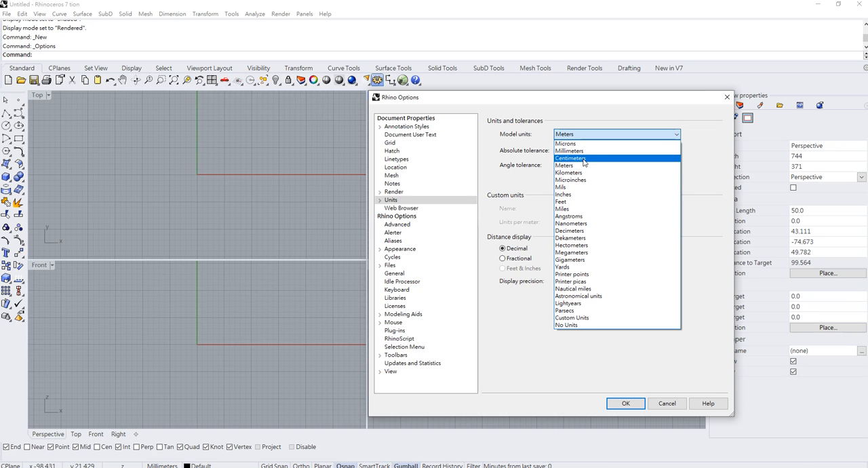
click(581, 158)
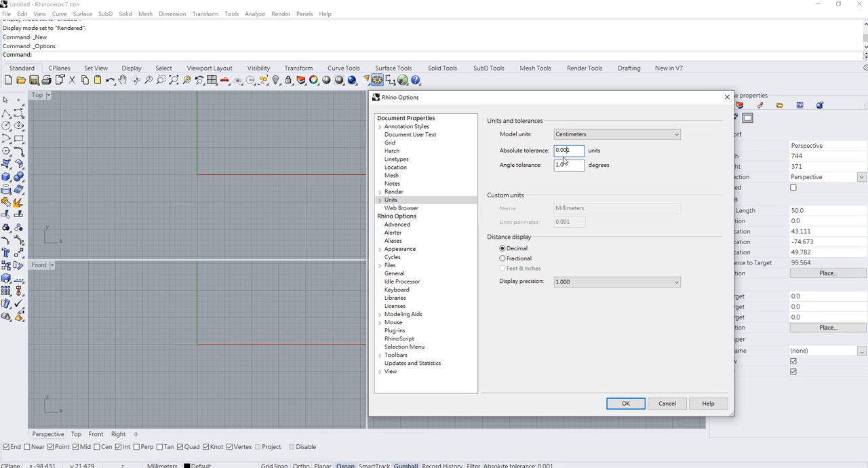
Set the absolute tolerance to 0.0001 units and apply the options.
text(0)
click(623, 404)
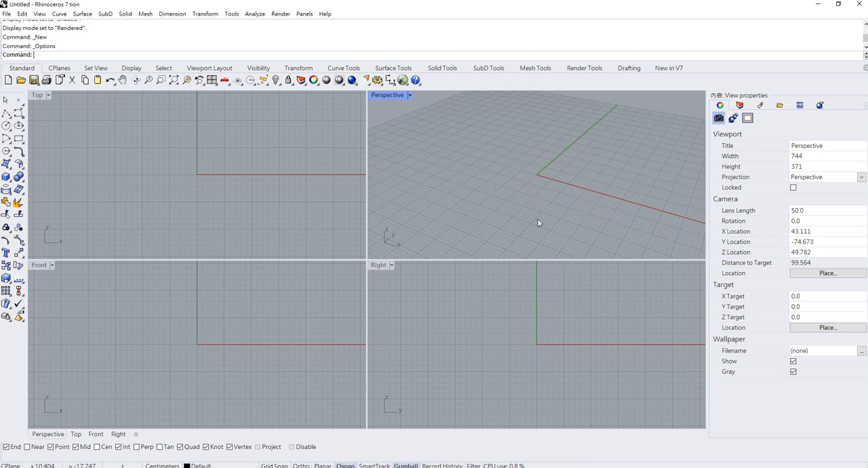
click(7, 114)
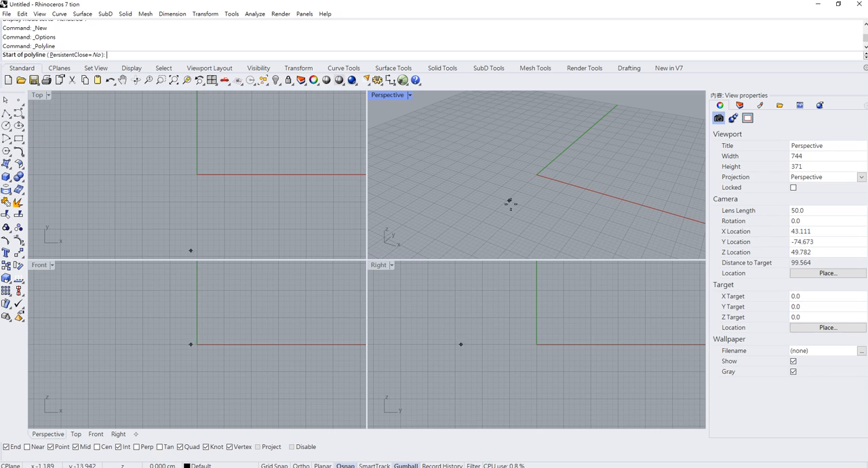
click(504, 196)
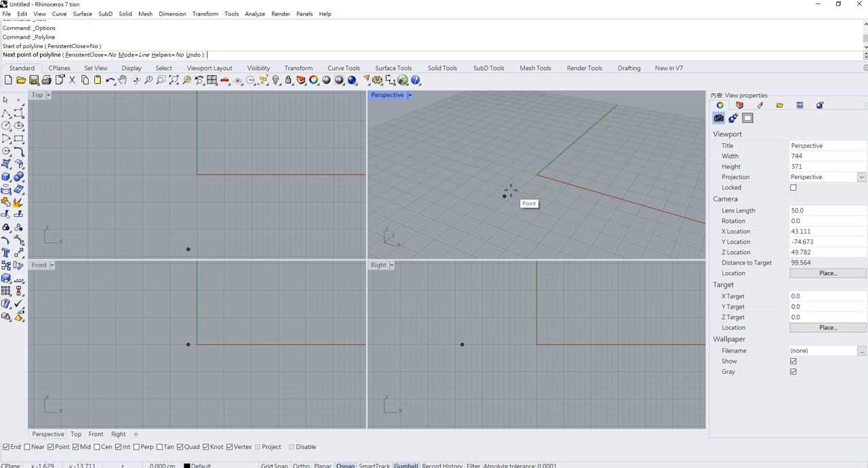
click(514, 189)
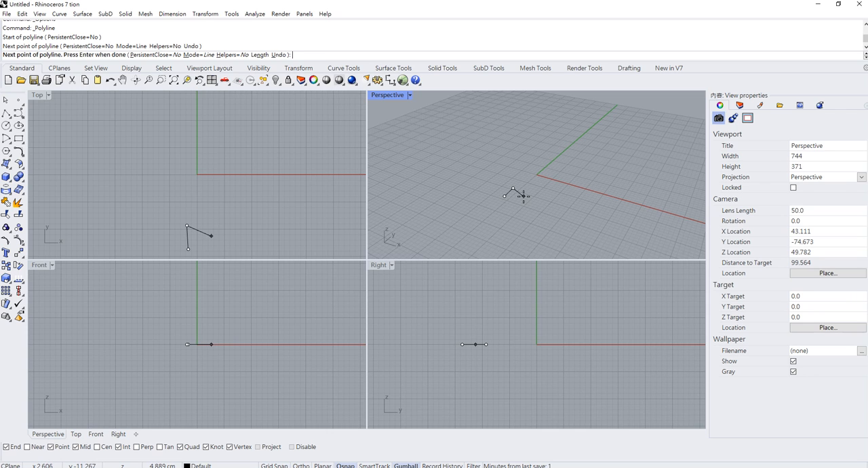
key(Escape)
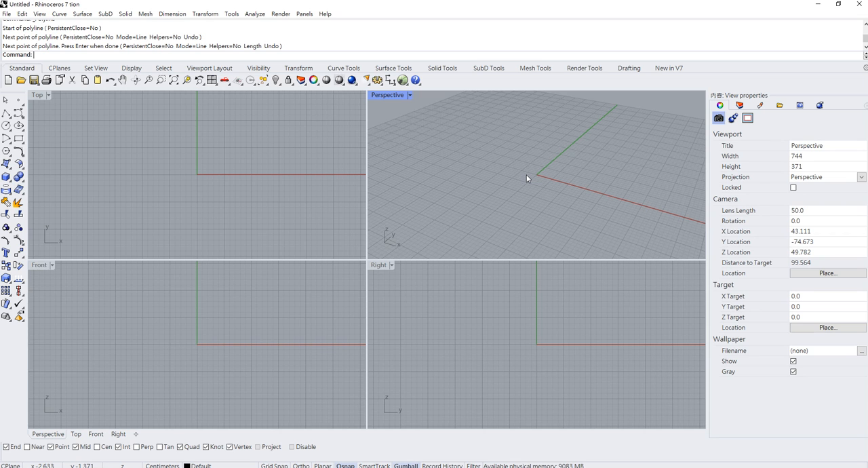
Maximize the Perspective view and draw a winding open control point curve with nine points on the ground plane.
double_click(399, 96)
right_drag(382, 177, 427, 169)
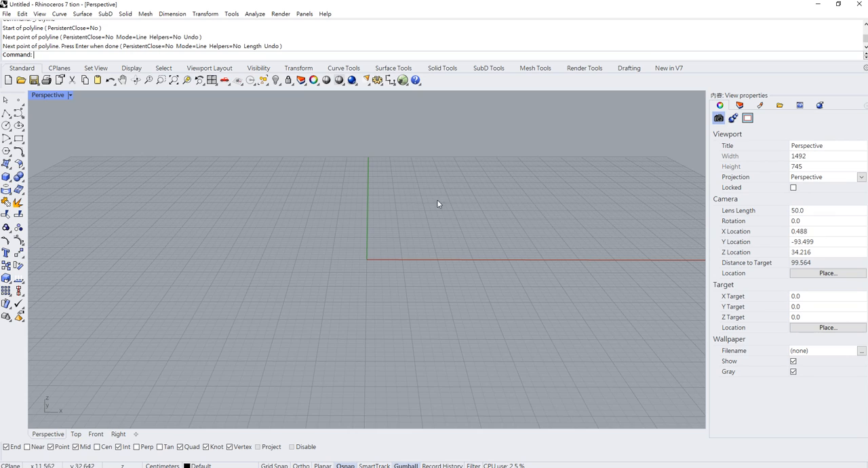
click(20, 114)
click(175, 189)
click(204, 224)
click(274, 227)
click(301, 195)
click(323, 163)
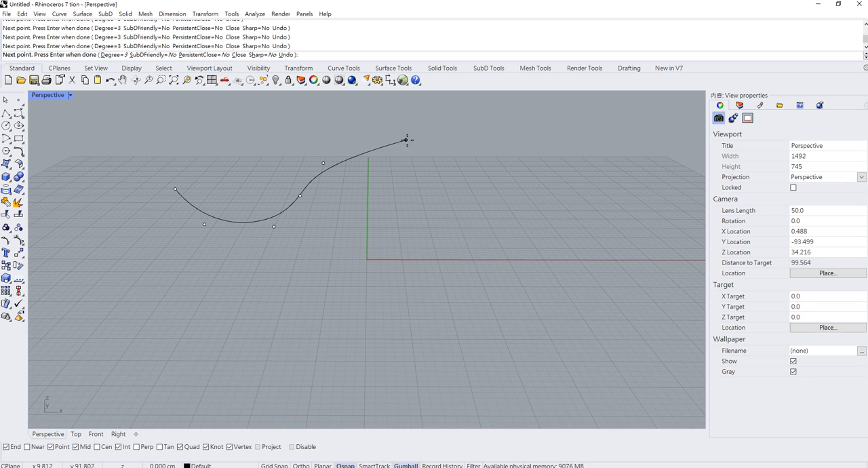
click(406, 140)
click(442, 189)
click(482, 238)
click(567, 204)
right_click(567, 204)
Duplicate the winding curve and place the copy beside the original along the green axis.
drag(457, 257, 369, 135)
right_drag(376, 194, 288, 209)
drag(525, 201, 342, 244)
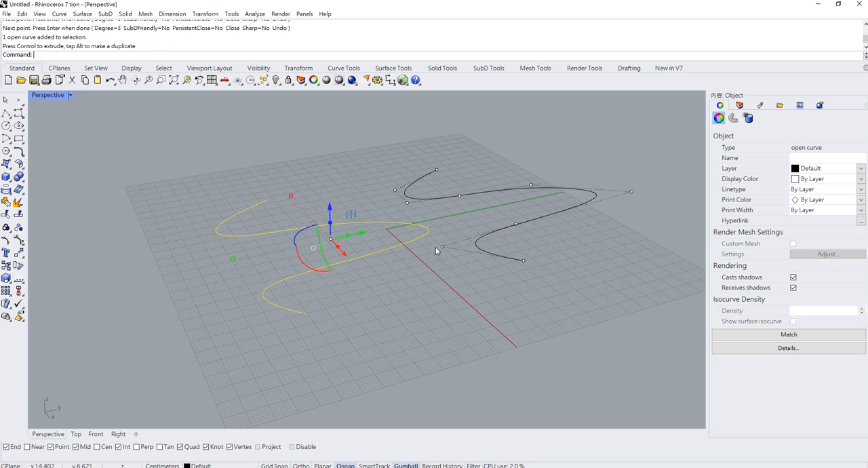
Raise the two control points at the large bend of the copied curve above the ground plane.
right_drag(474, 250, 415, 242)
right_drag(417, 278, 461, 276)
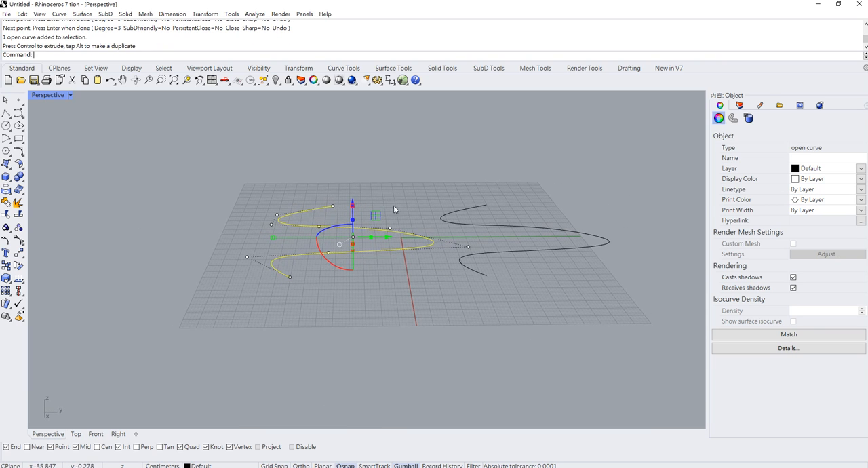
drag(387, 196, 505, 279)
drag(428, 211, 408, 156)
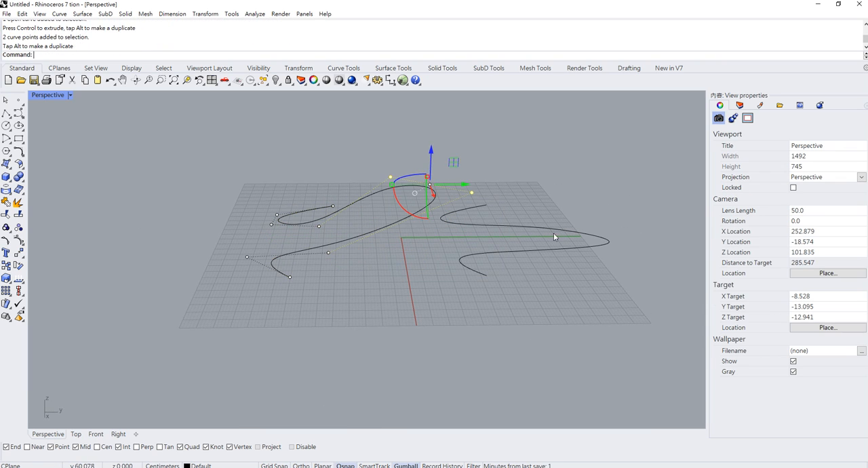
Raise the two control points at the large bend of the original curve above the ground plane.
click(554, 234)
drag(658, 287, 532, 166)
drag(597, 218, 599, 158)
Reshape the copied curve by pulling its raised bend inward, away from the original curve.
click(429, 195)
drag(371, 144, 373, 191)
click(99, 130)
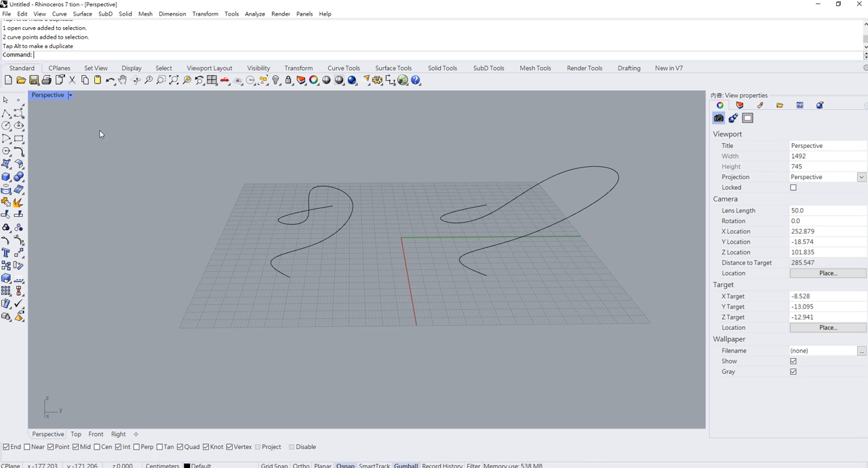
Draw a straight polyline connecting the near endpoints of the two curves.
click(6, 112)
click(290, 276)
click(485, 278)
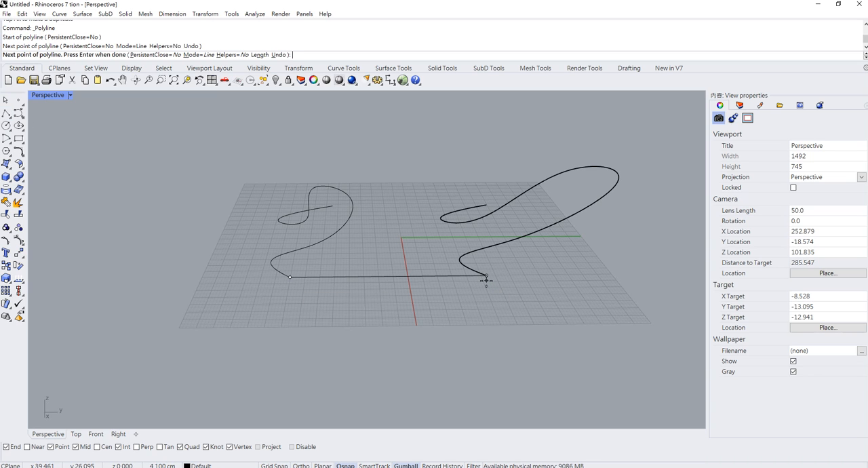
key(Return)
right_drag(408, 215, 360, 231)
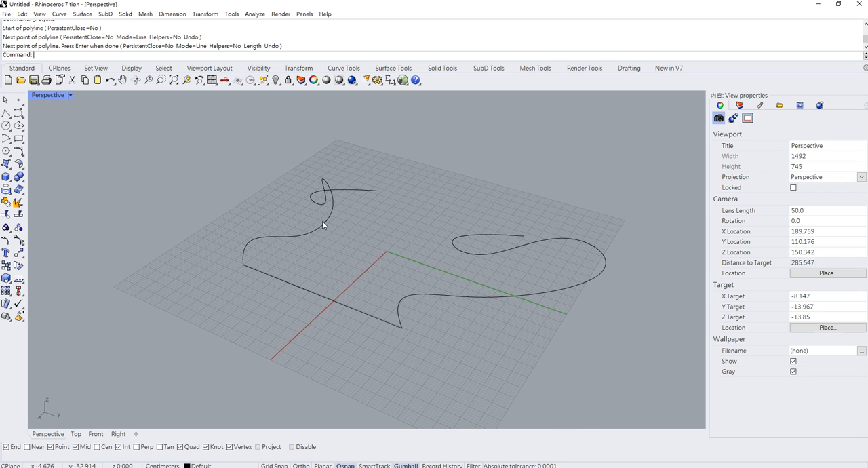
click(337, 303)
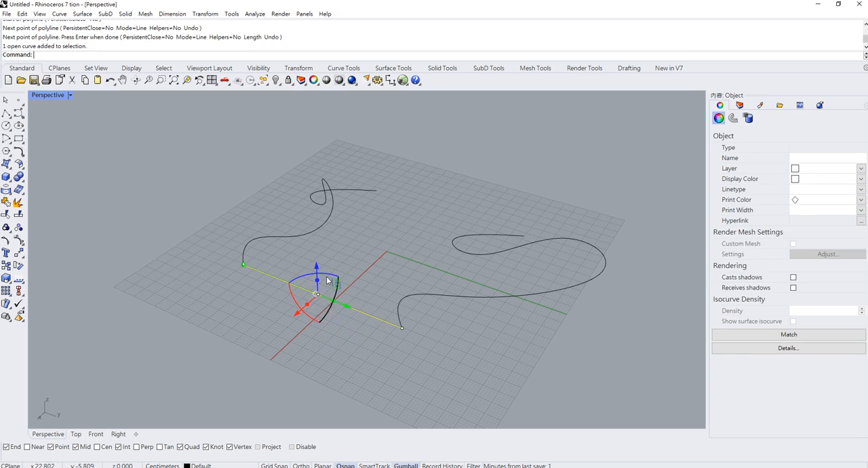
click(375, 246)
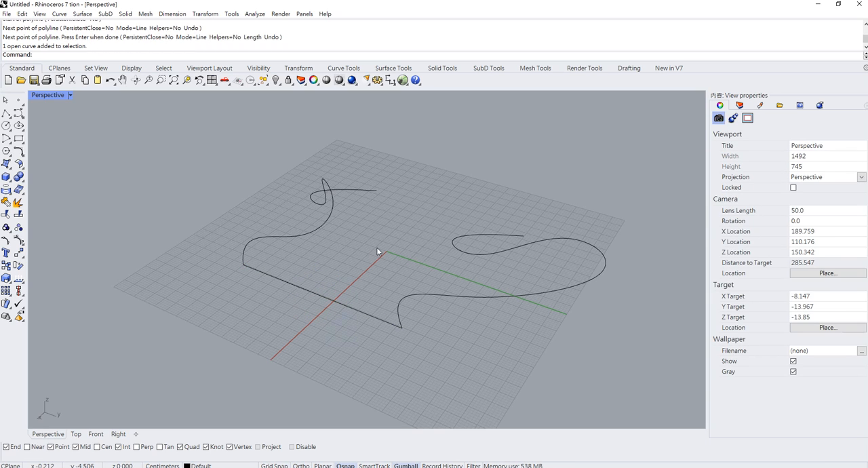
Try a Sweep1 surface with the copied curve as rail and the original curve and straight line as cross sections, using Freeform frame style.
key(Up)
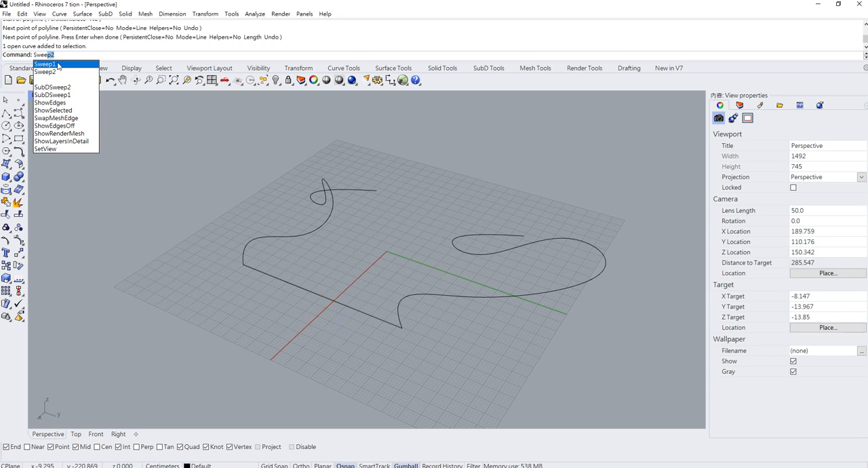
click(56, 65)
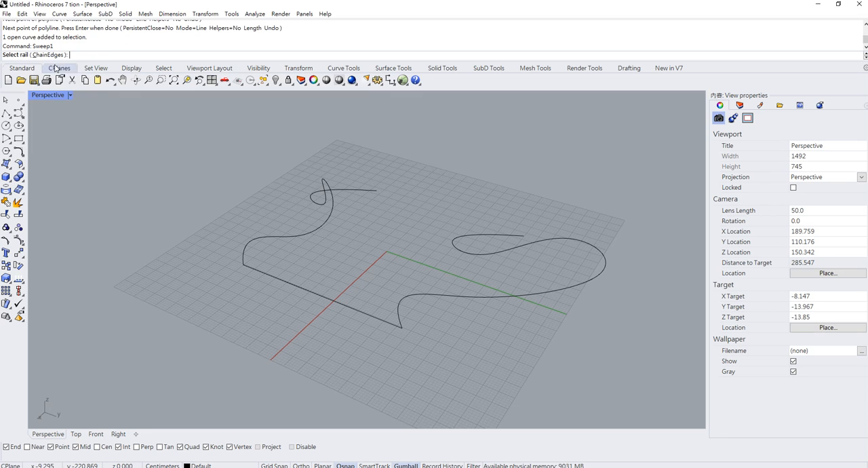
click(325, 219)
click(467, 296)
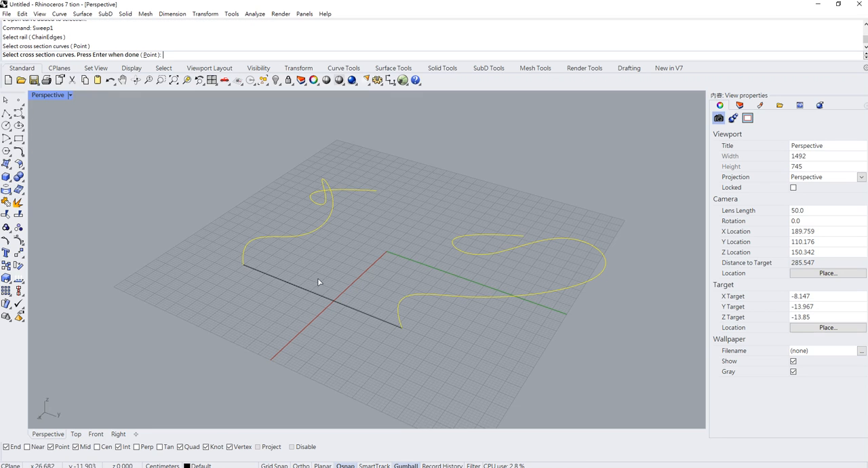
drag(312, 278, 311, 275)
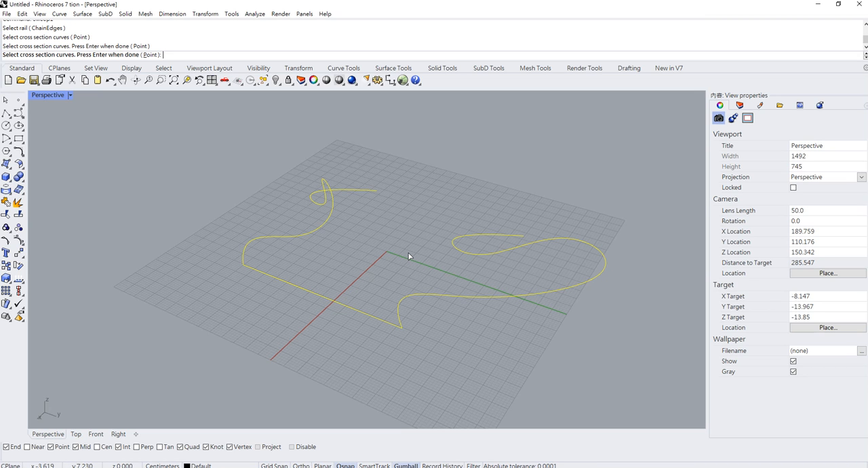
key(Return)
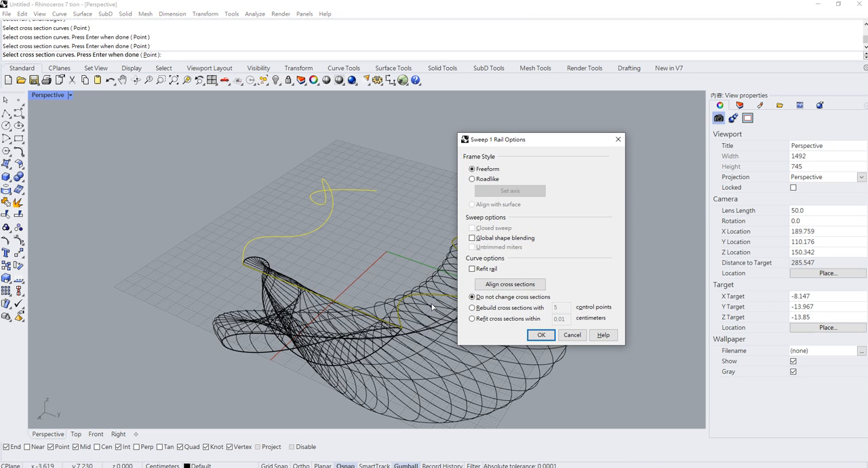
click(542, 335)
Delete the one-rail sweep surface.
right_drag(441, 315, 475, 312)
click(528, 328)
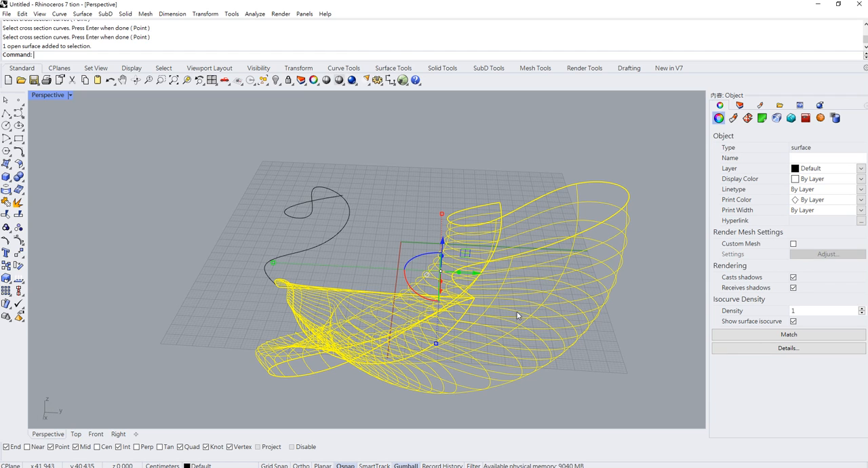
key(Delete)
Create a Sweep2 surface using the two curves as rails and the straight line as the cross section.
right_drag(513, 316, 387, 281)
click(59, 14)
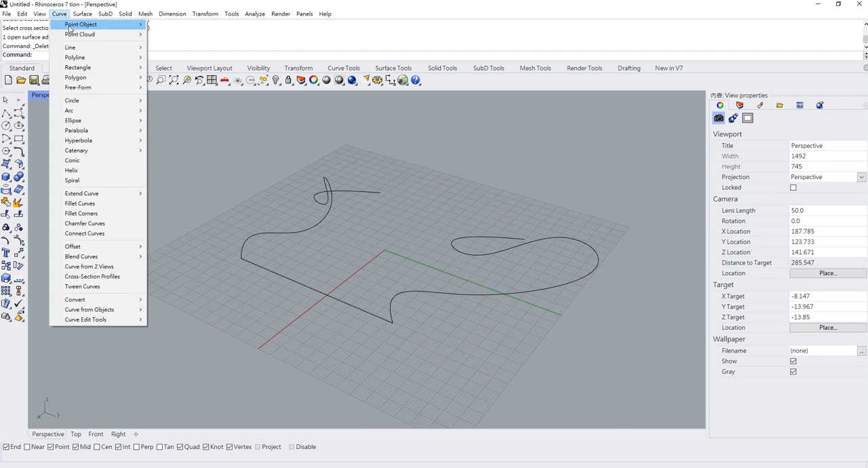
mouse_move(95, 10)
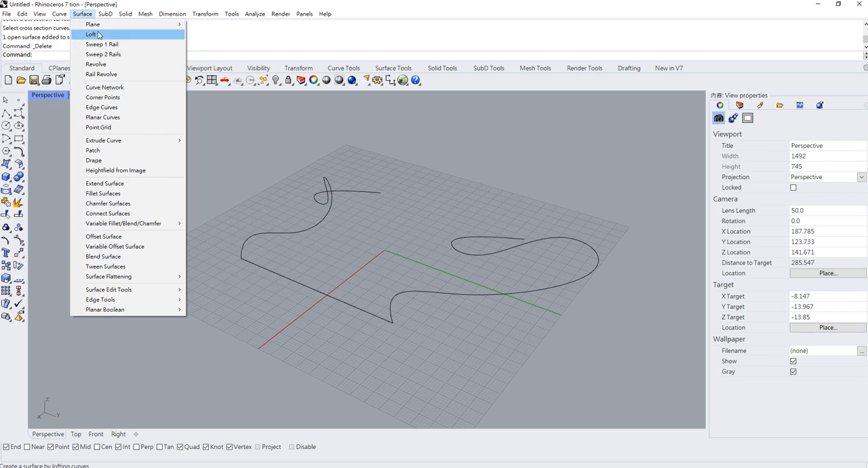
click(104, 55)
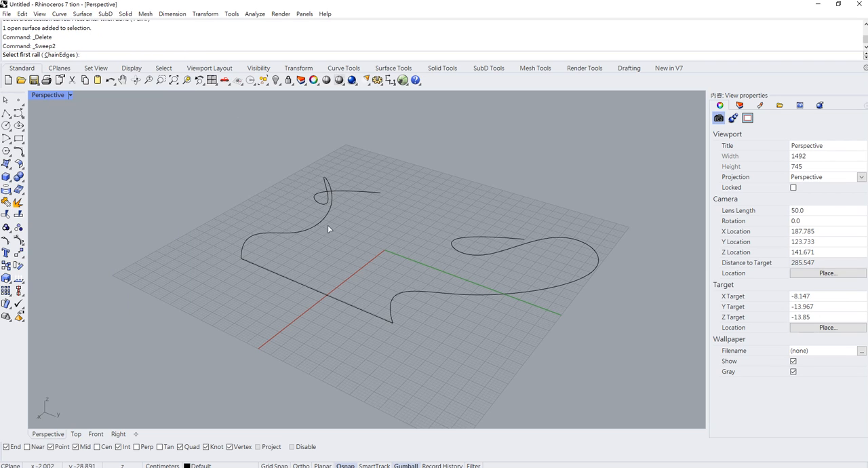
click(324, 224)
click(484, 296)
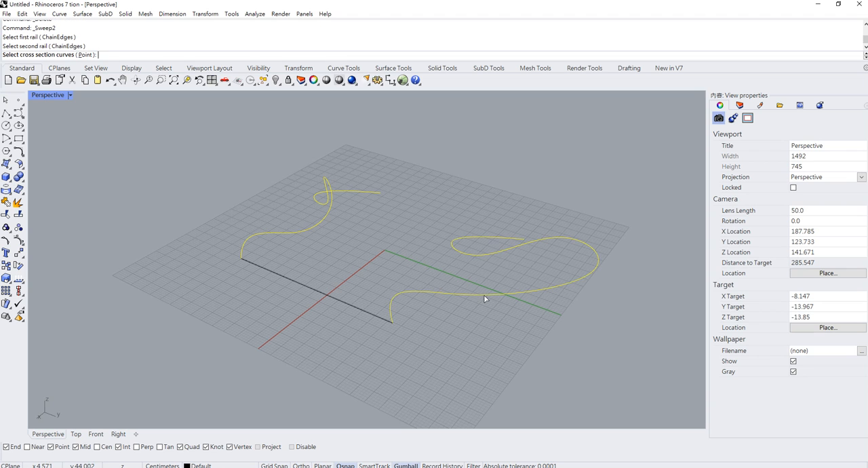
click(346, 302)
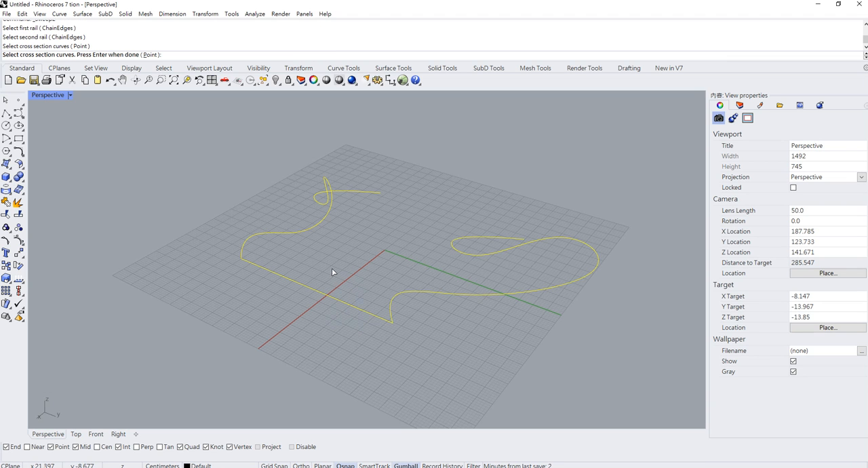
key(Return)
key(Return)
Move the two-rail sweep surface away from the grid, clear of its source curves.
right_drag(345, 263, 477, 242)
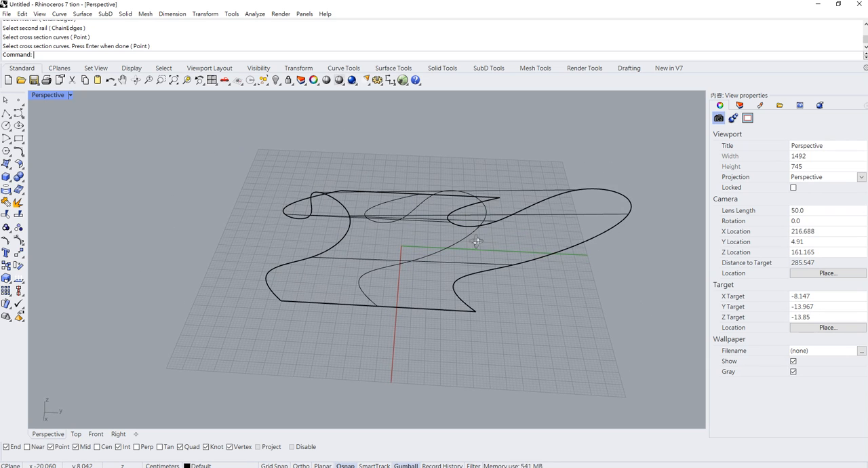
right_drag(412, 214, 425, 202)
click(422, 195)
scroll(424, 197, down, 5)
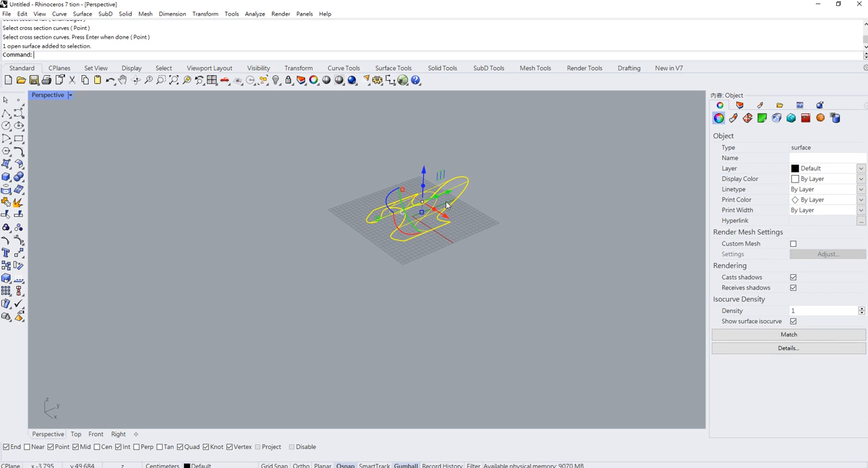
drag(452, 192, 564, 144)
scroll(482, 185, up, 7)
shift+right_drag(482, 185, 445, 208)
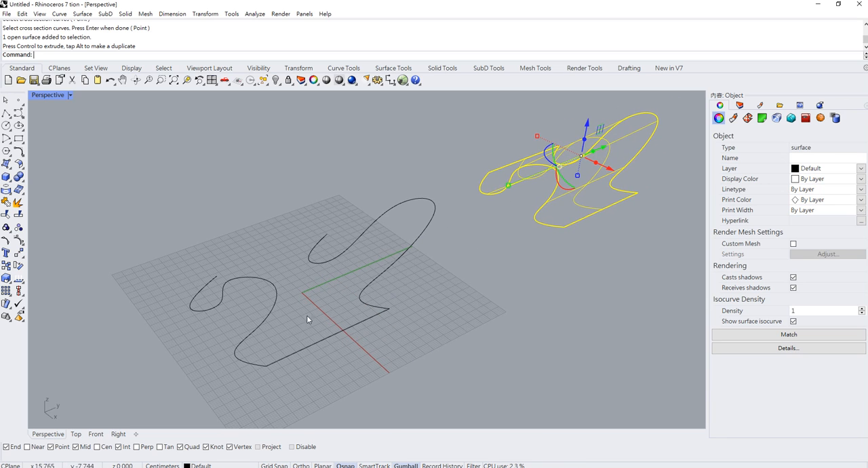
click(445, 272)
Examine the two rail curves and the straight section line one by one, comparing them with the swept surface.
drag(223, 268, 223, 269)
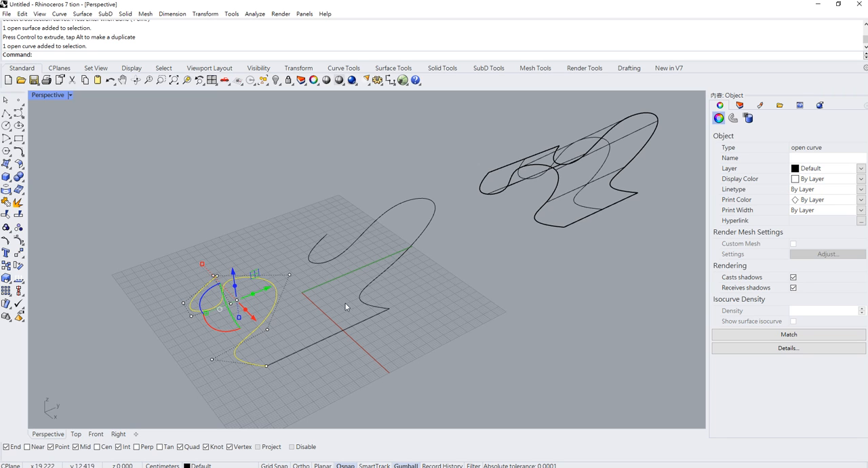
drag(438, 281, 385, 234)
drag(323, 306, 251, 262)
click(352, 370)
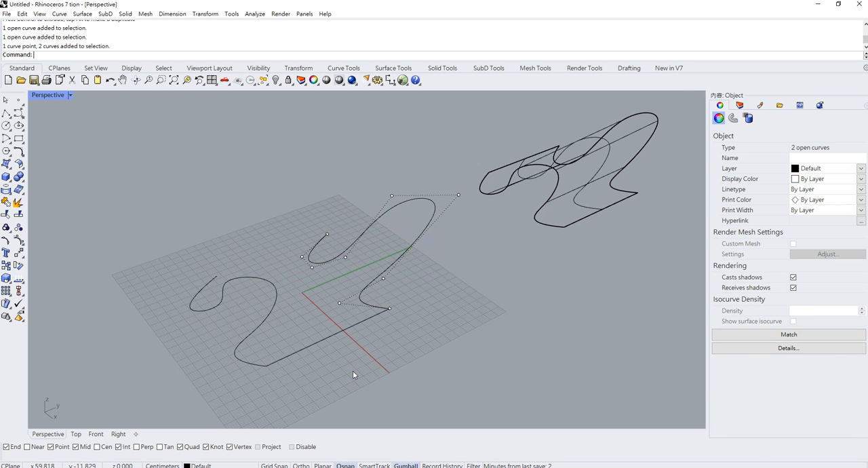
shift+right_drag(354, 369, 390, 340)
drag(383, 346, 361, 312)
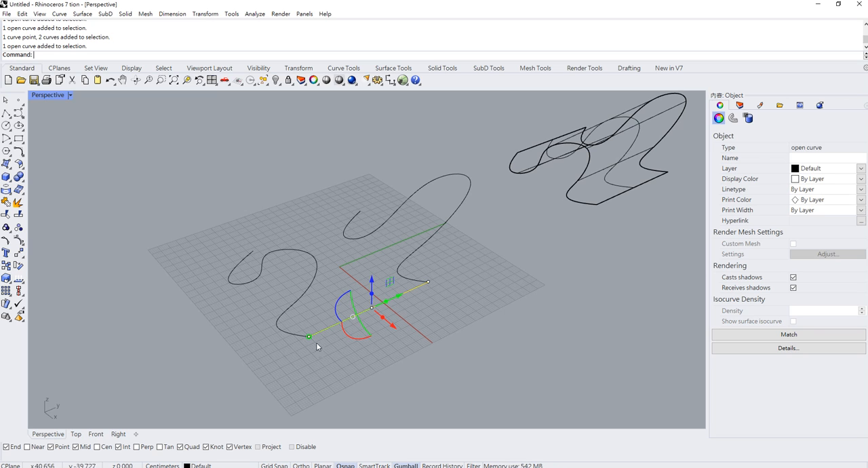
click(482, 221)
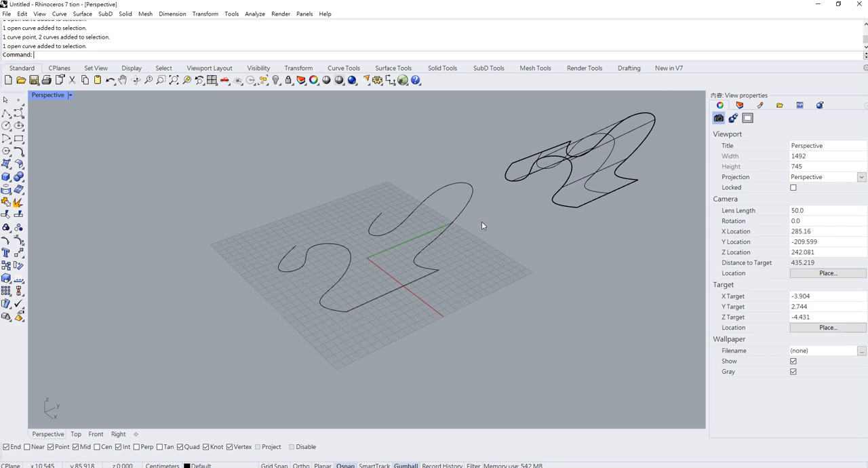
right_drag(482, 221, 435, 257)
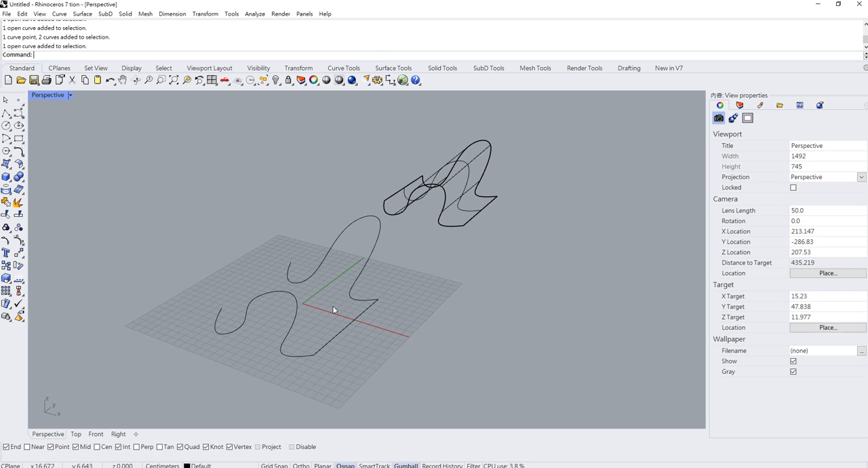
click(293, 264)
click(296, 307)
drag(377, 356, 339, 320)
click(429, 257)
right_drag(429, 256, 475, 254)
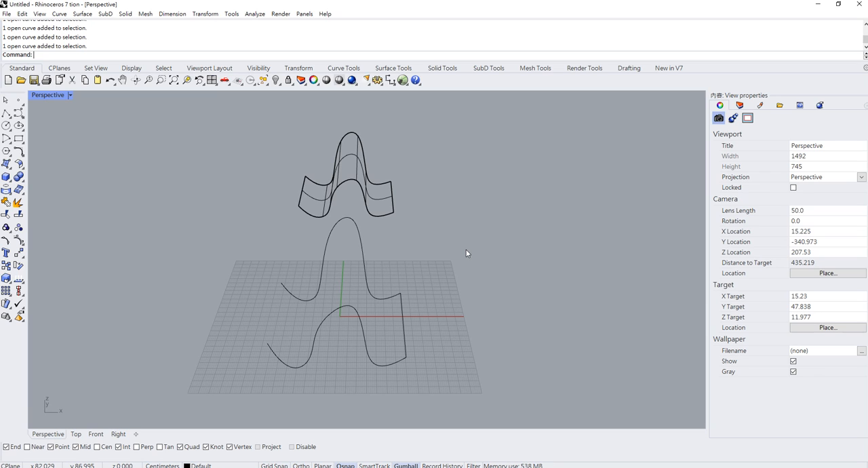
Launch Grasshopper, dismiss its getting-started tutorial browser and reposition its window to uncover more of the model.
click(403, 81)
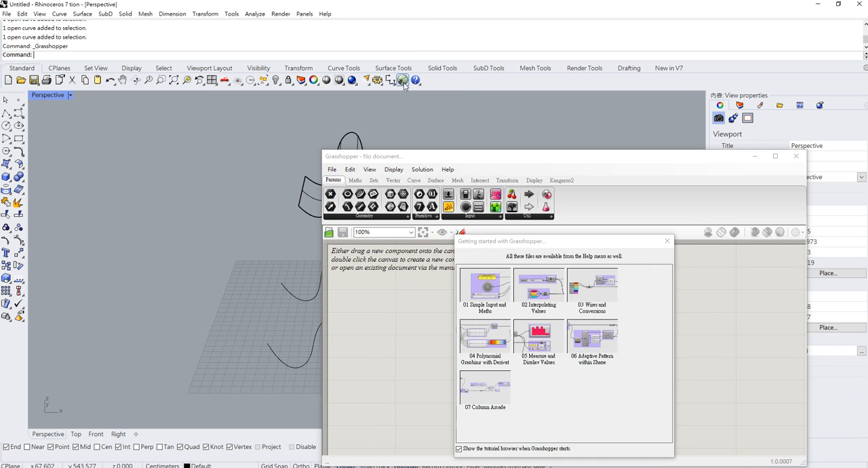
click(667, 241)
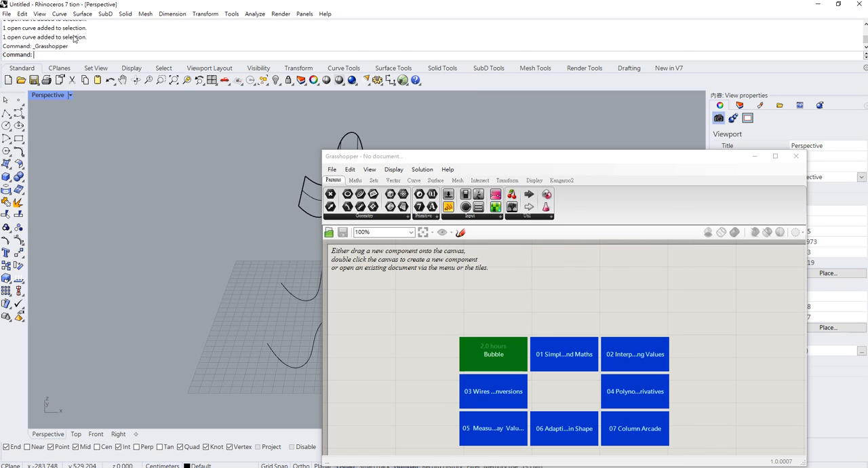
text(Gr)
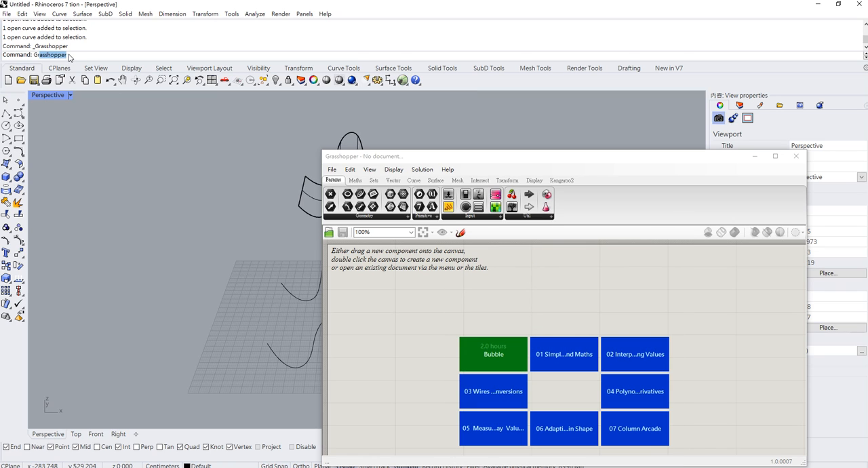
text(ass)
key(Return)
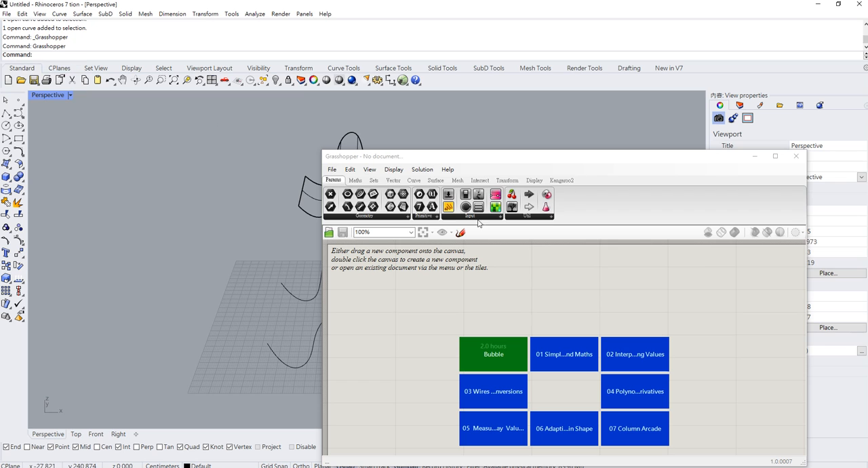
drag(417, 160, 473, 117)
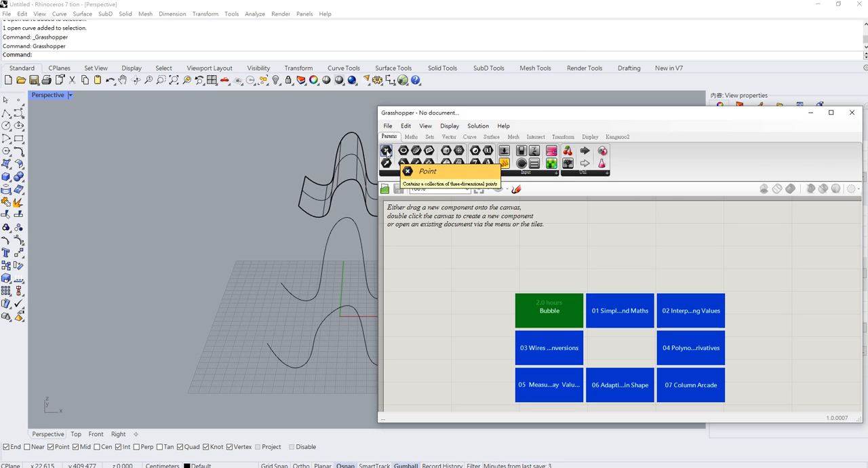
Place a Point parameter and a Box parameter side by side on the Grasshopper canvas.
drag(386, 152, 455, 257)
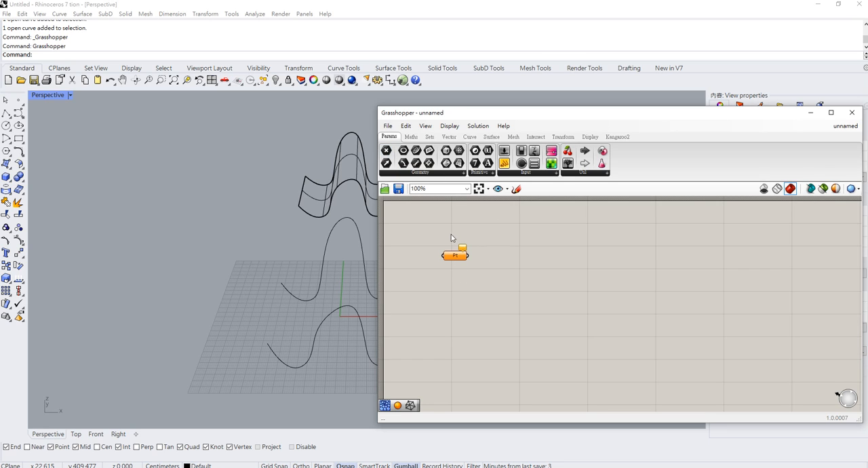
drag(447, 154, 555, 256)
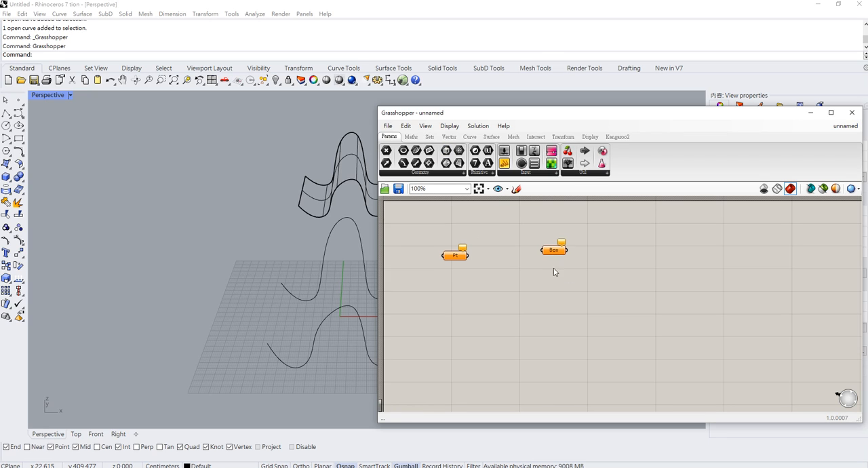
scroll(510, 241, up, 2)
scroll(587, 285, down, 2)
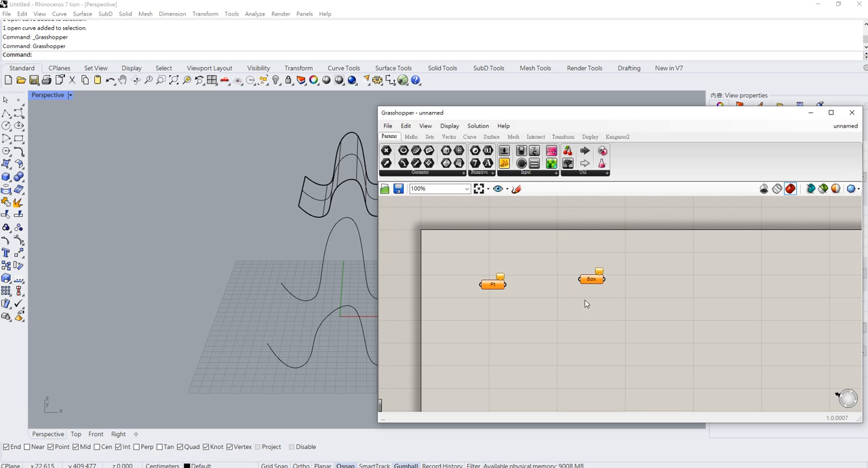
drag(590, 283, 552, 289)
scroll(496, 291, up, 1)
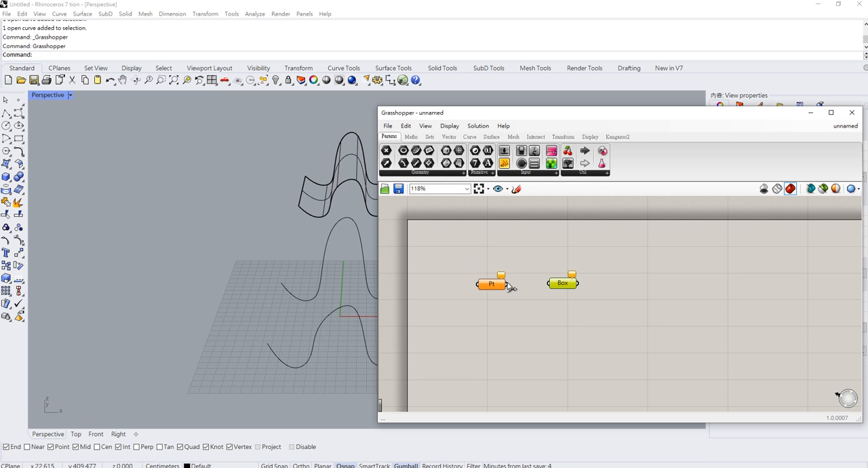
Connect the Point parameter's output to the Box parameter's input and line the two components up.
drag(508, 284, 550, 352)
drag(560, 283, 573, 284)
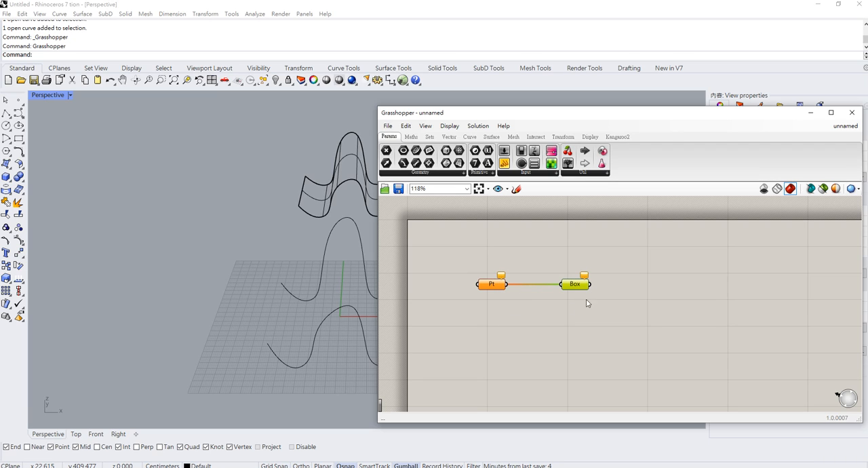
click(528, 258)
scroll(530, 277, down, 2)
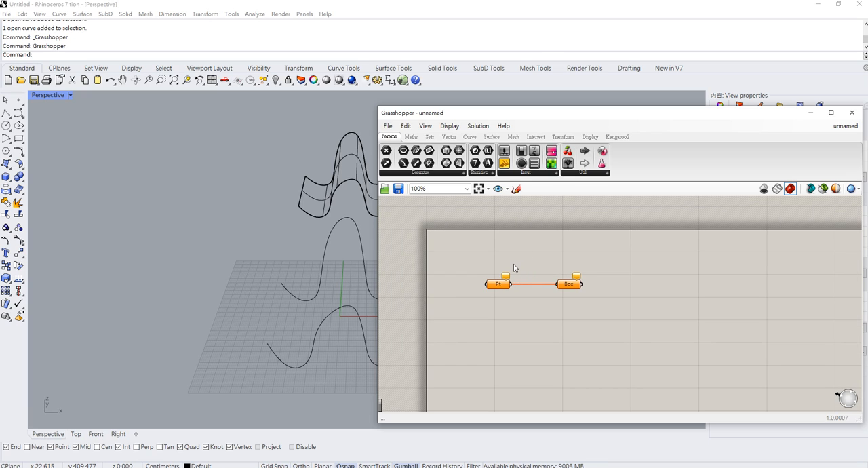
right_drag(512, 257, 506, 258)
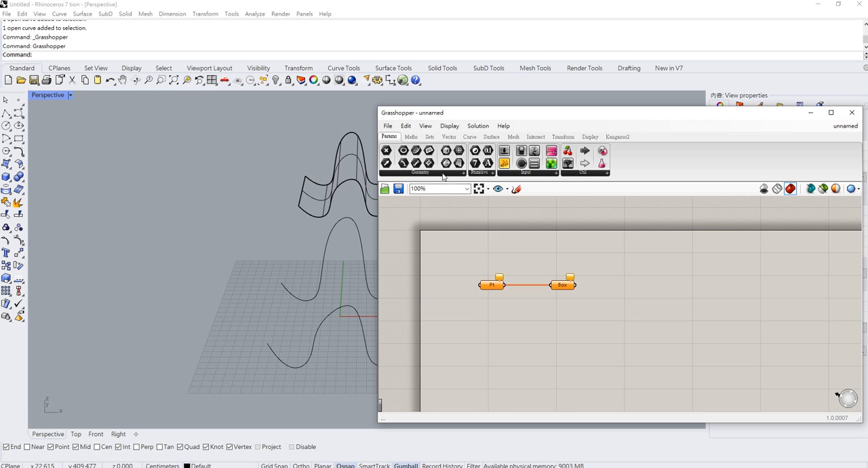
Add a Panel fed by the Box parameter's output and place a Number Slider below it.
drag(504, 163, 620, 302)
drag(573, 286, 639, 279)
drag(520, 151, 620, 316)
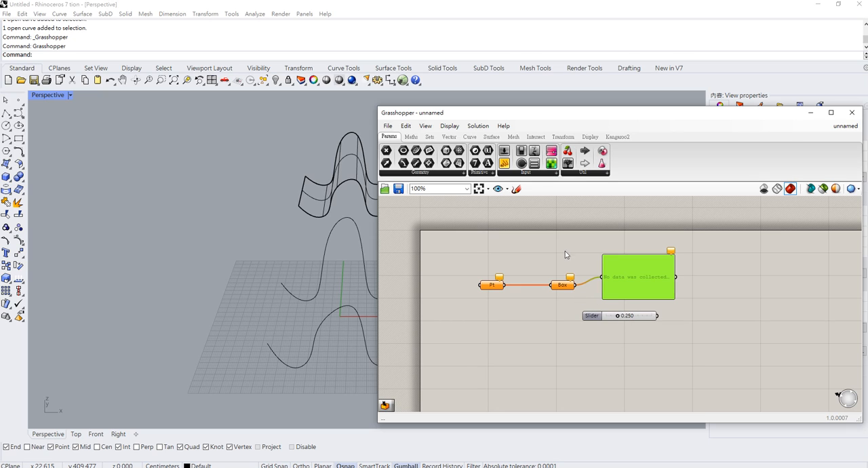
drag(558, 293, 545, 292)
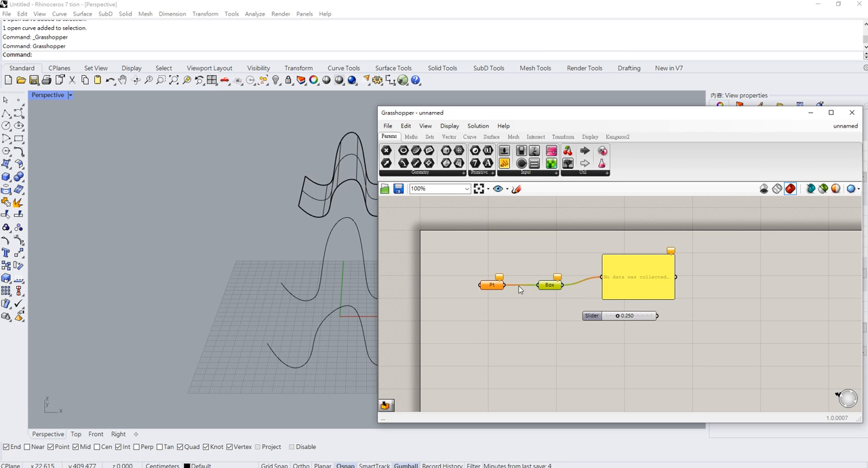
scroll(556, 293, up, 3)
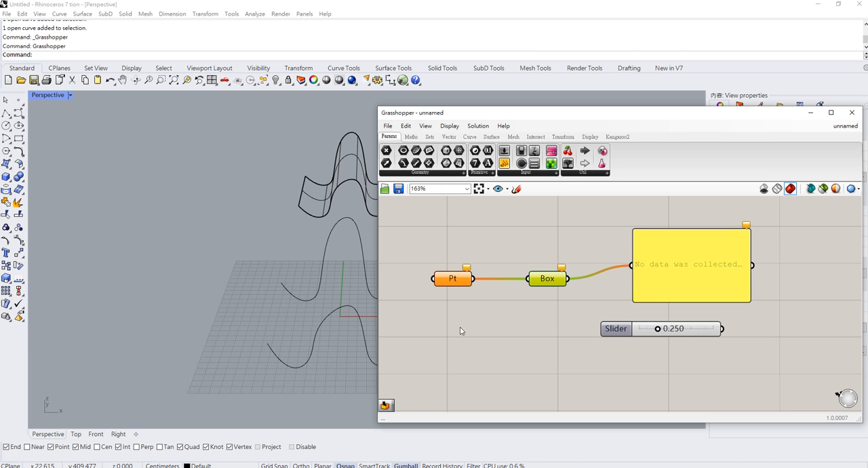
click(551, 317)
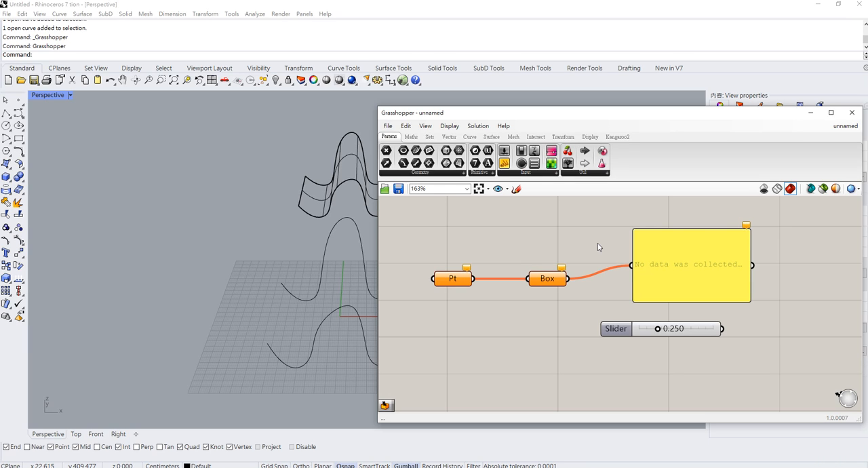
scroll(525, 278, down, 1)
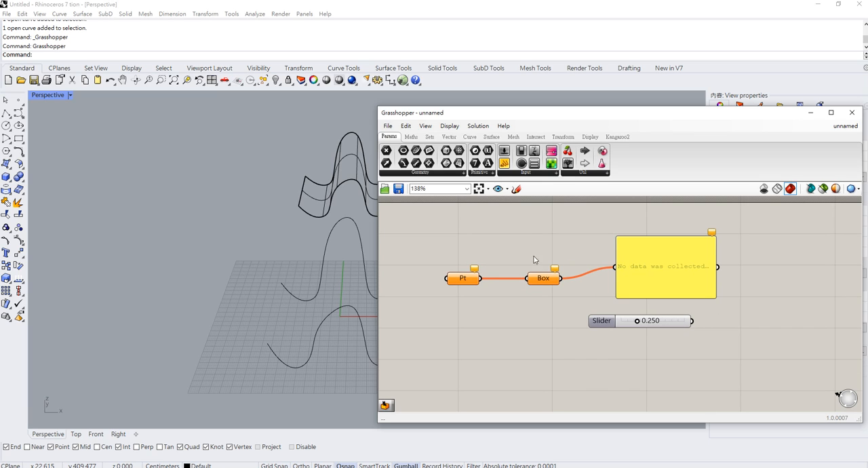
Delete the Point, Box, Panel and Number Slider components from the Grasshopper canvas.
drag(746, 360, 431, 229)
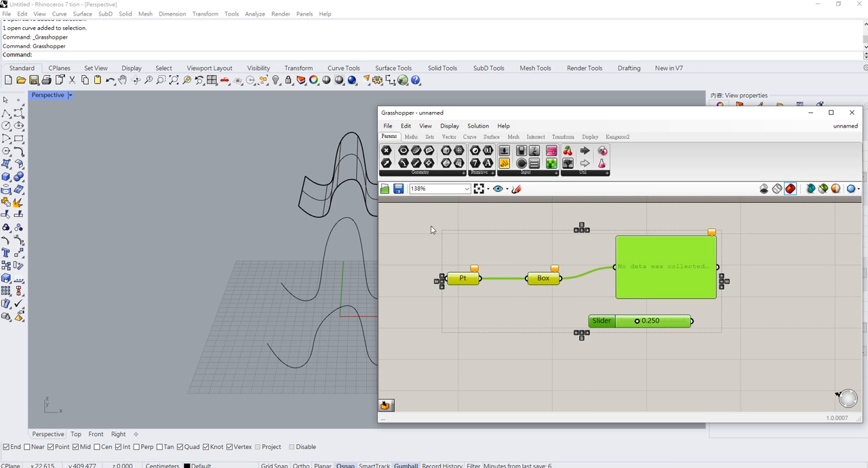
key(Delete)
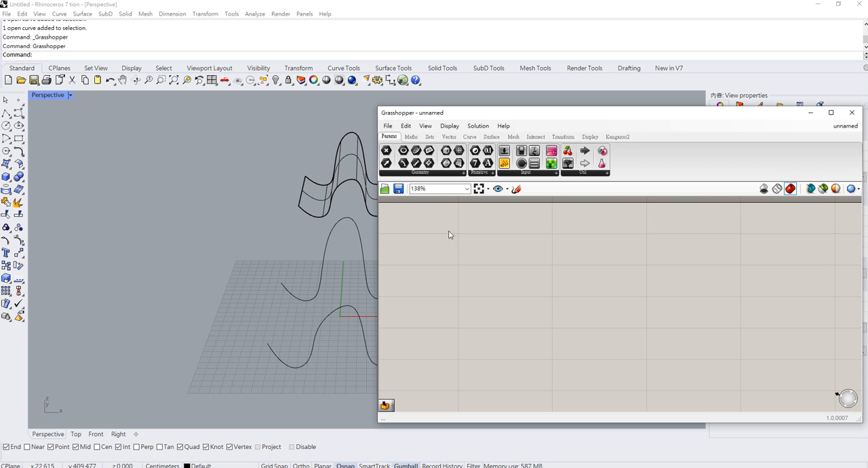
Look through Grasshopper's Maths, Sets and Vector component categories.
shift+right_drag(283, 210, 177, 245)
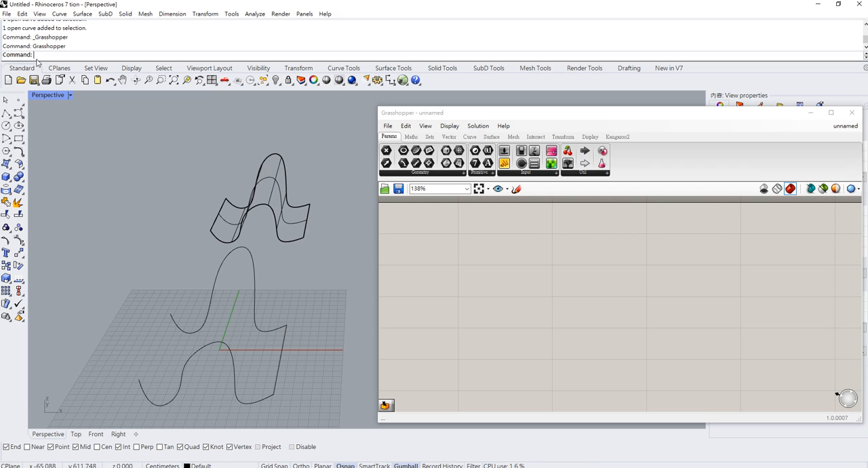
click(411, 139)
click(411, 137)
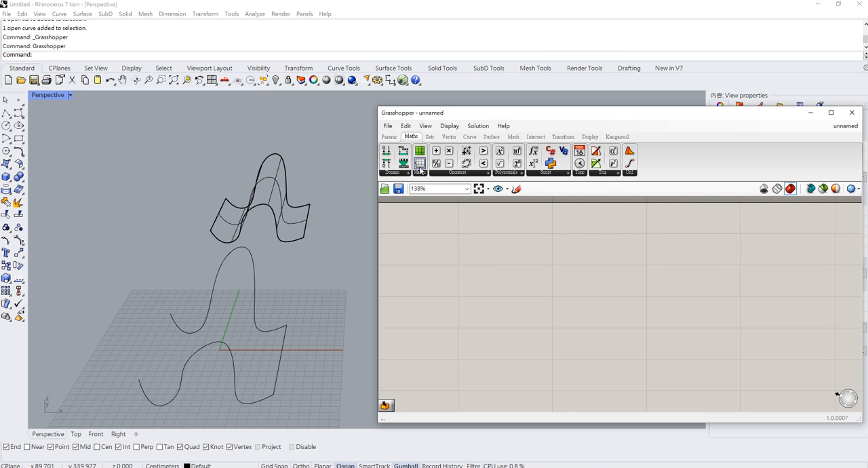
click(429, 136)
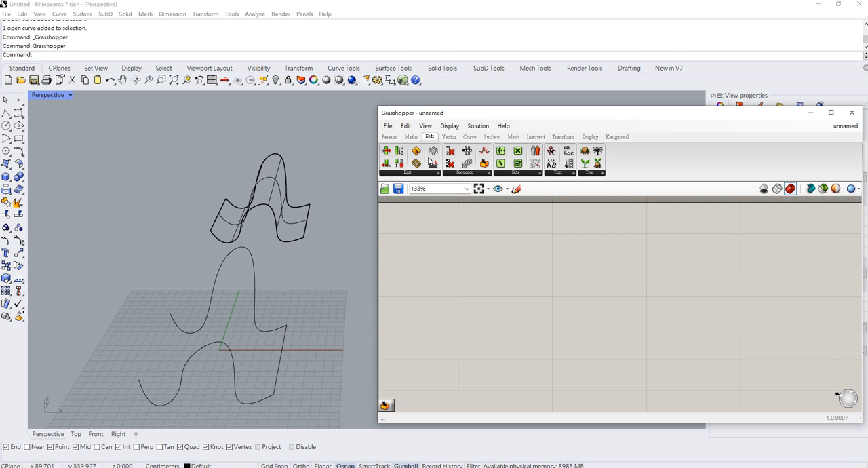
click(453, 138)
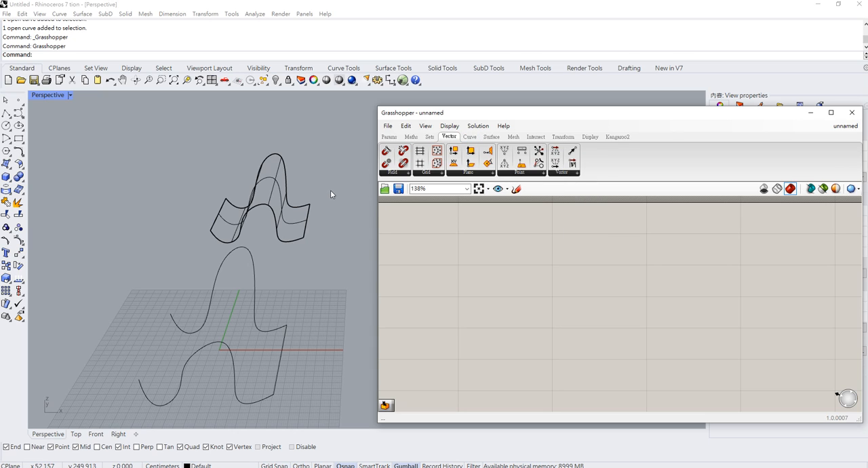
Contour the swept surface across its width, from a base point beside it, with a distance of 1.000 between contours.
click(237, 178)
text(C)
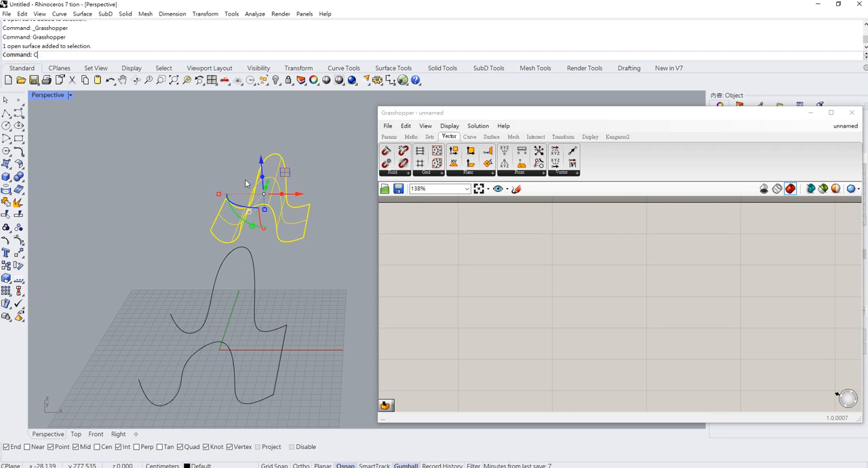
text(ontour)
key(Return)
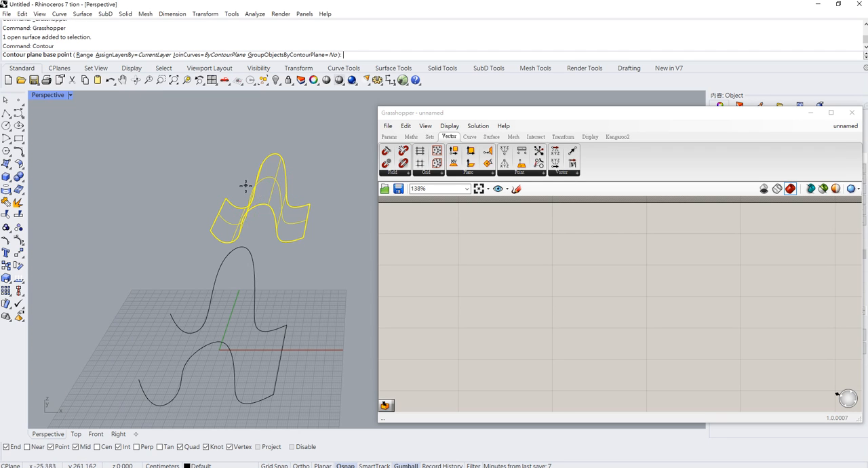
click(197, 210)
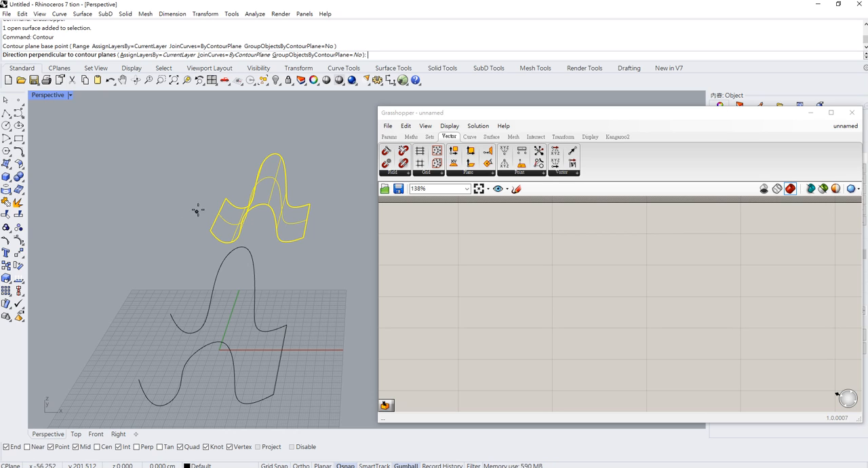
click(335, 211)
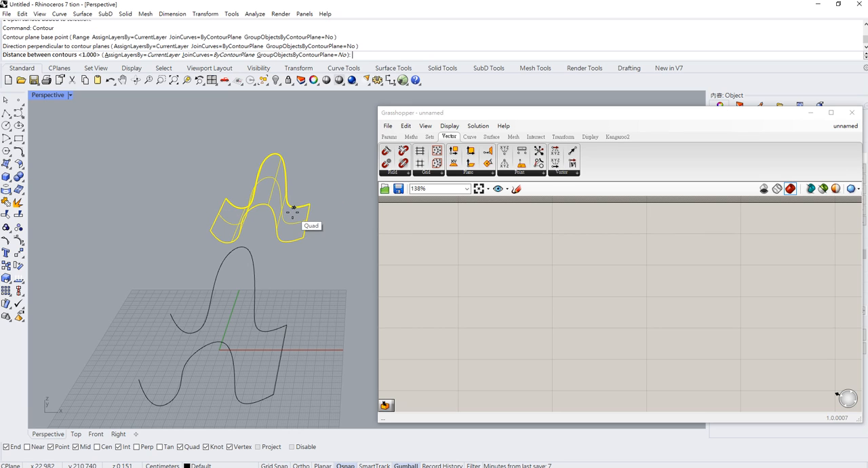
key(Return)
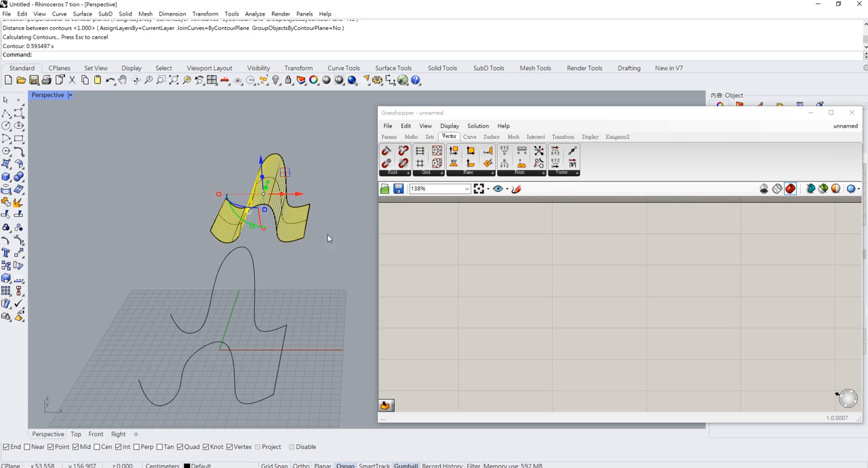
Examine Grasshopper's Curve, Surface and Mesh component categories and compare them with Rhino's own surface and mesh tools.
click(430, 249)
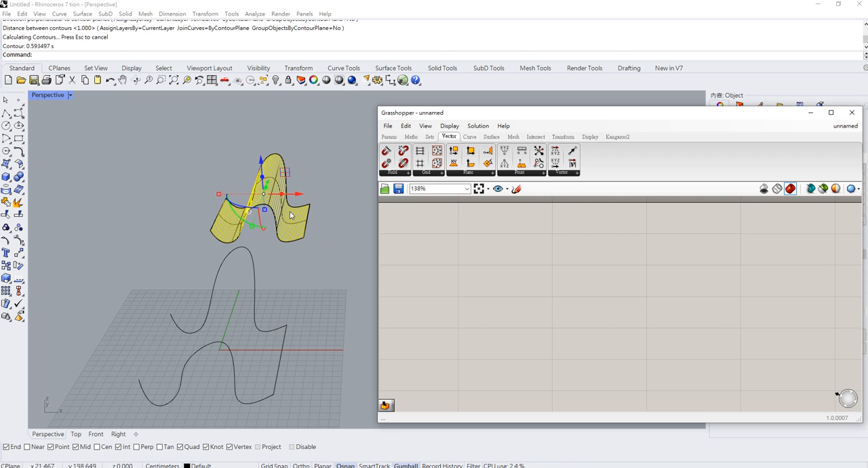
click(476, 139)
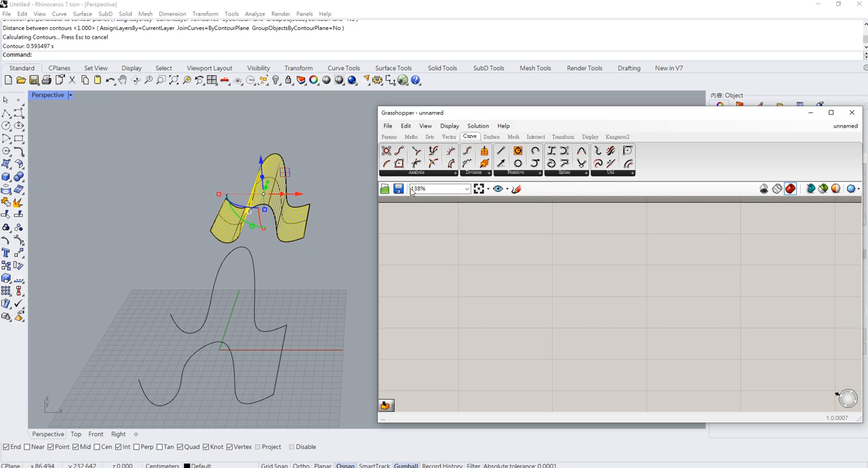
click(491, 136)
click(87, 16)
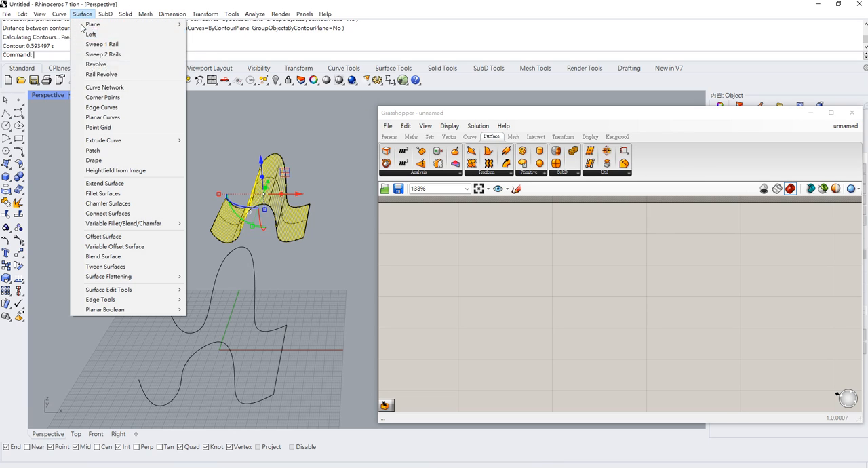
click(514, 140)
click(514, 140)
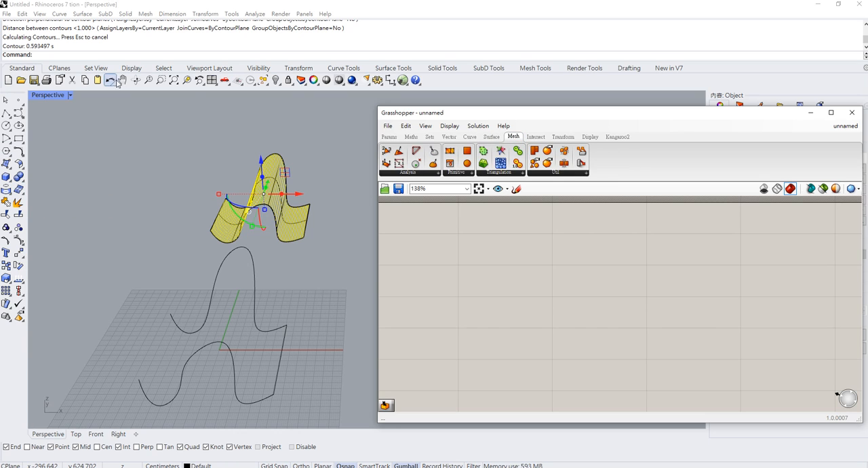
click(401, 68)
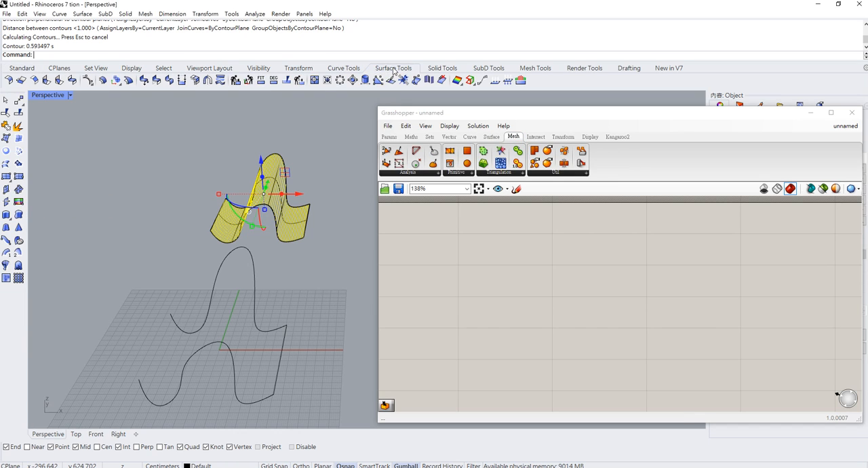
click(527, 70)
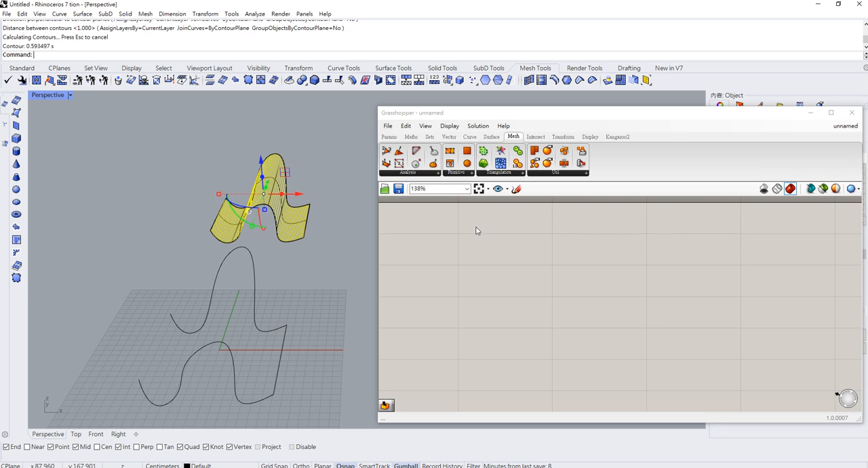
click(530, 243)
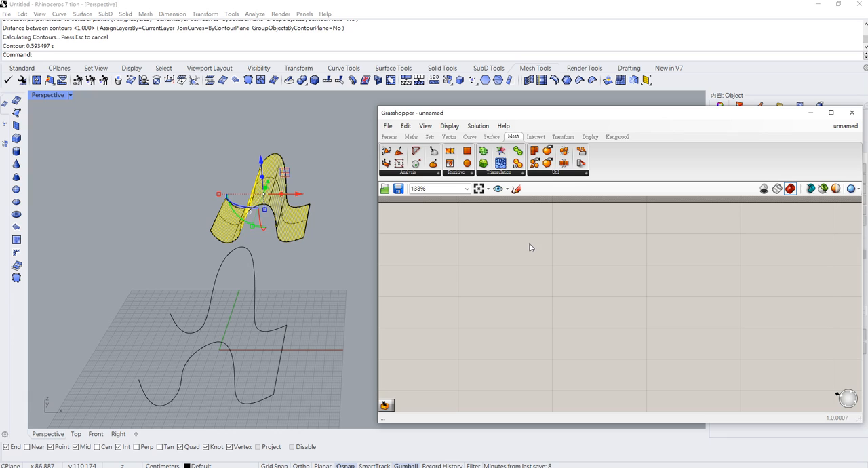
Look through Grasshopper's Intersect, Transform, Display and Kangaroo2 component categories.
click(535, 136)
click(563, 136)
click(590, 137)
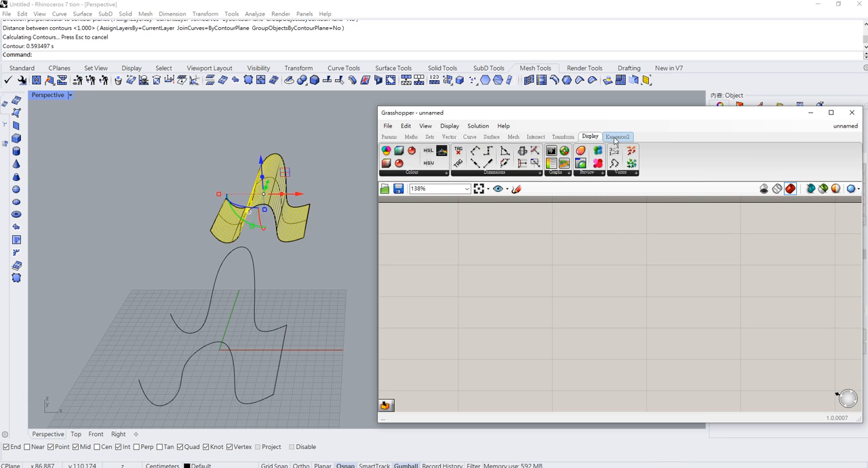
click(623, 138)
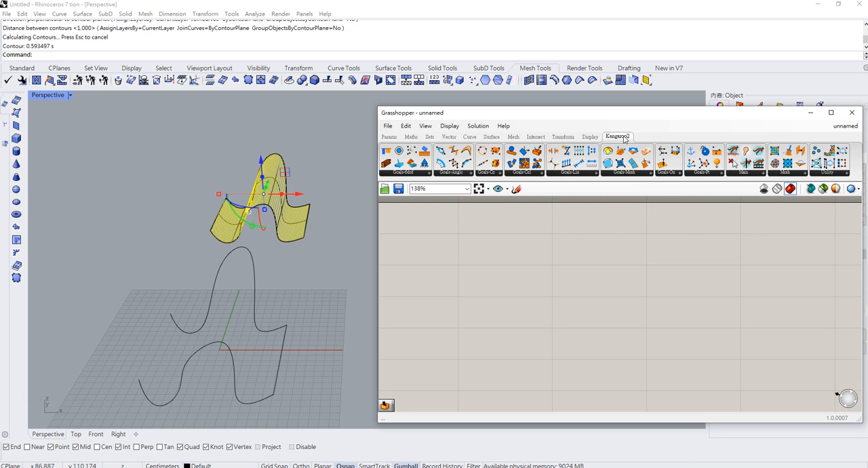
mouse_move(622, 138)
Delete all the curves, contours and the swept surface from the Rhino scene.
click(30, 67)
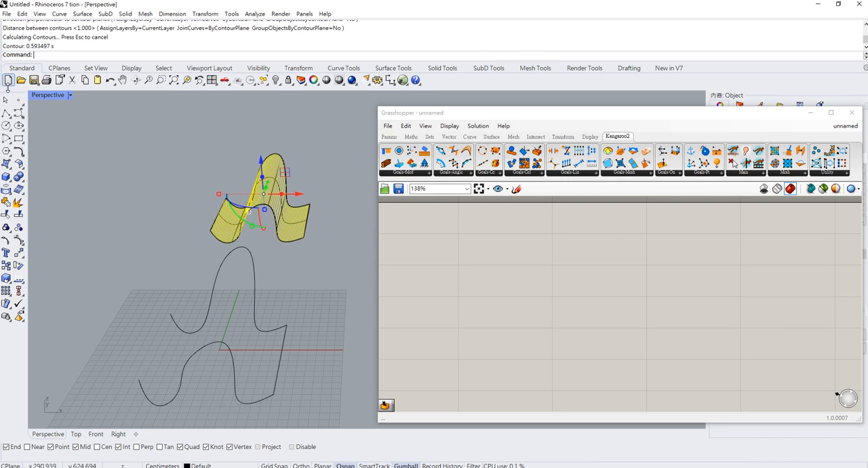
click(318, 395)
drag(130, 161, 130, 161)
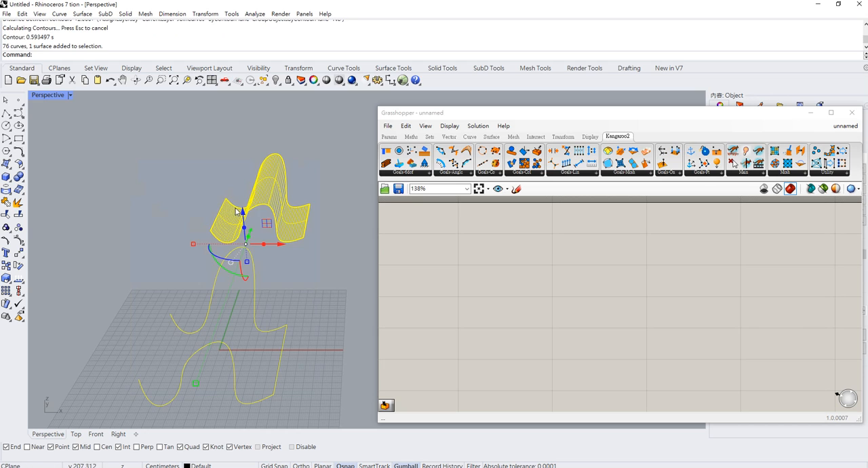
key(Delete)
click(562, 292)
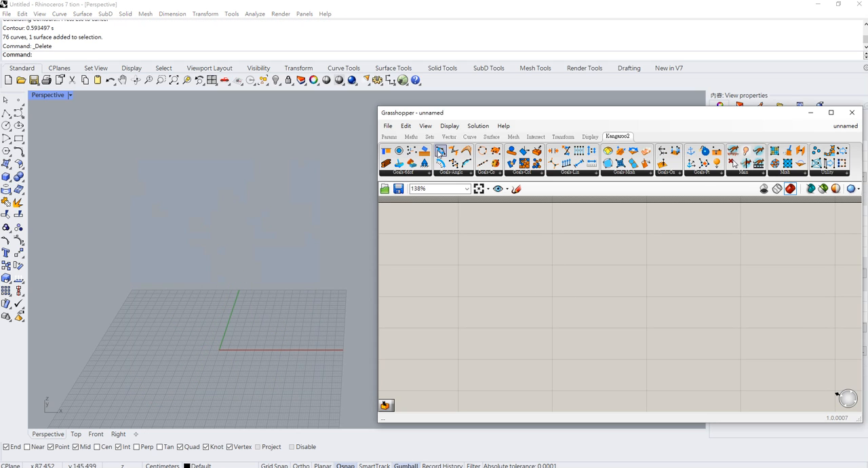
Scatter individual points over and around the grid in the Perspective view with the Multiple Points command.
click(388, 136)
right_drag(294, 244, 292, 255)
shift+right_drag(260, 310, 275, 241)
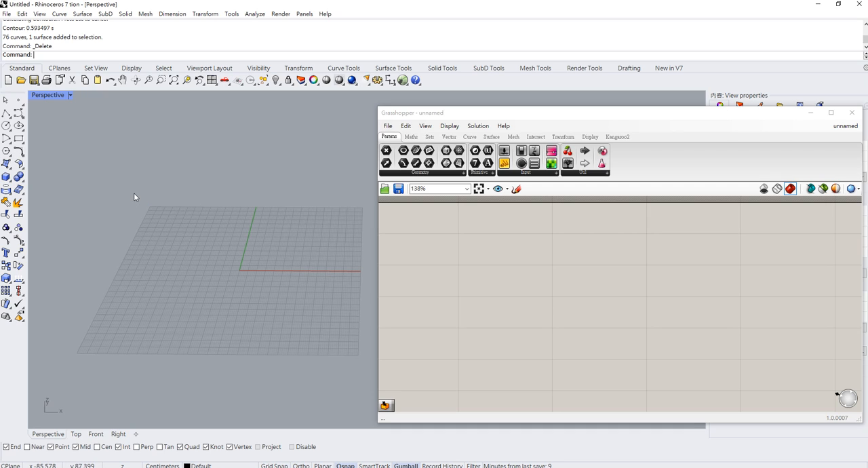
click(19, 100)
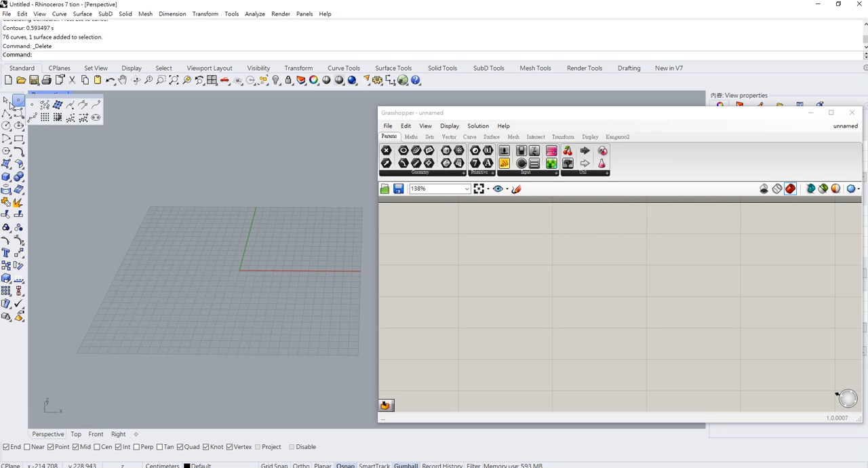
click(46, 108)
click(208, 201)
click(166, 267)
click(188, 275)
click(202, 232)
click(235, 270)
click(293, 199)
click(283, 186)
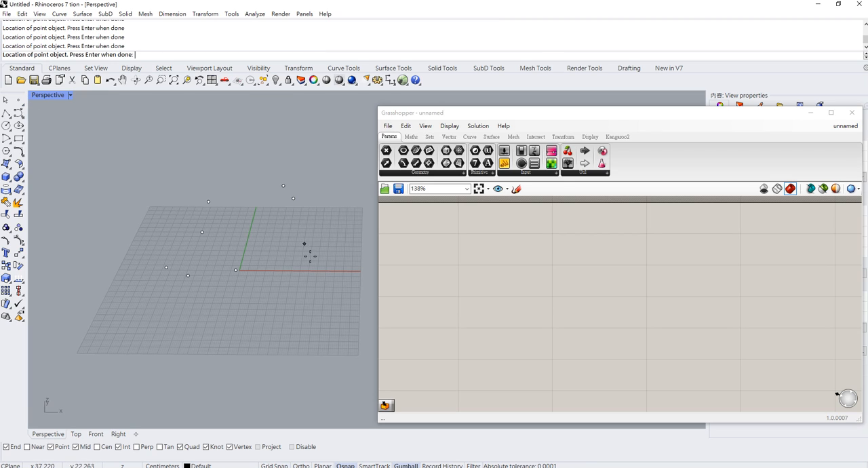
click(312, 259)
click(315, 314)
click(298, 252)
click(290, 260)
click(247, 324)
click(196, 325)
click(142, 278)
click(138, 219)
key(Escape)
scroll(223, 235, down, 2)
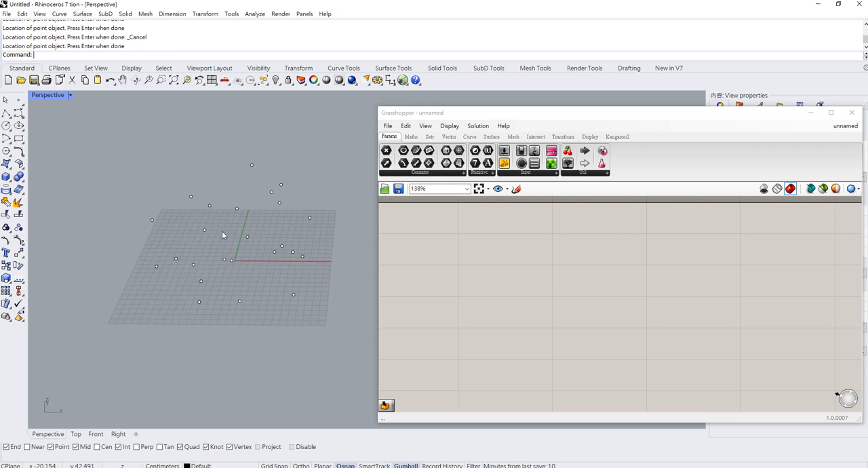
Duplicate groups of the scattered points as rotated copies so they form a three-dimensional point cloud.
right_drag(222, 235, 250, 203)
drag(146, 175, 325, 290)
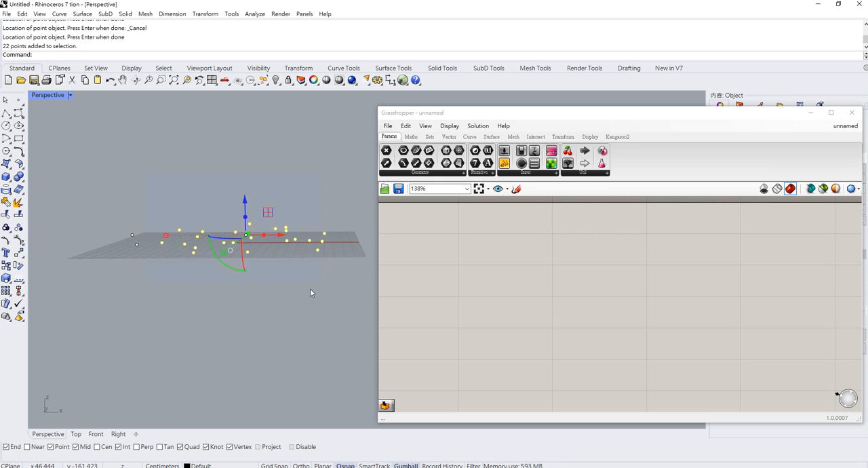
drag(222, 267, 236, 195)
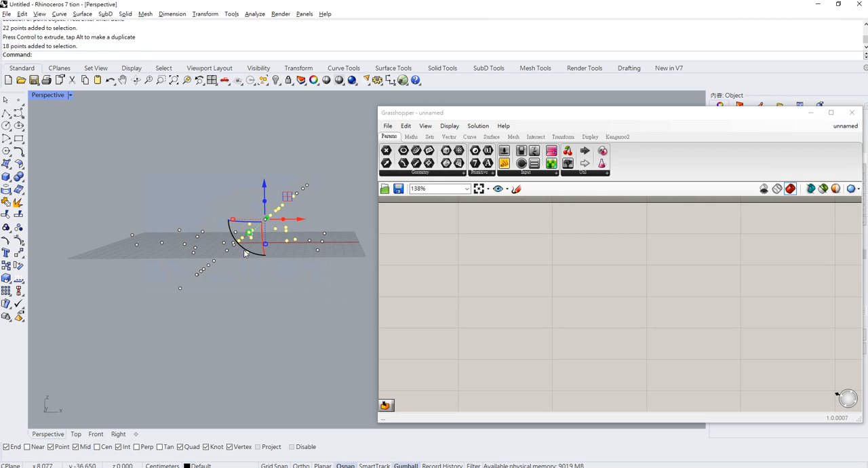
alt+drag(241, 248, 170, 215)
alt+drag(194, 282, 176, 243)
click(178, 179)
right_drag(203, 179, 276, 202)
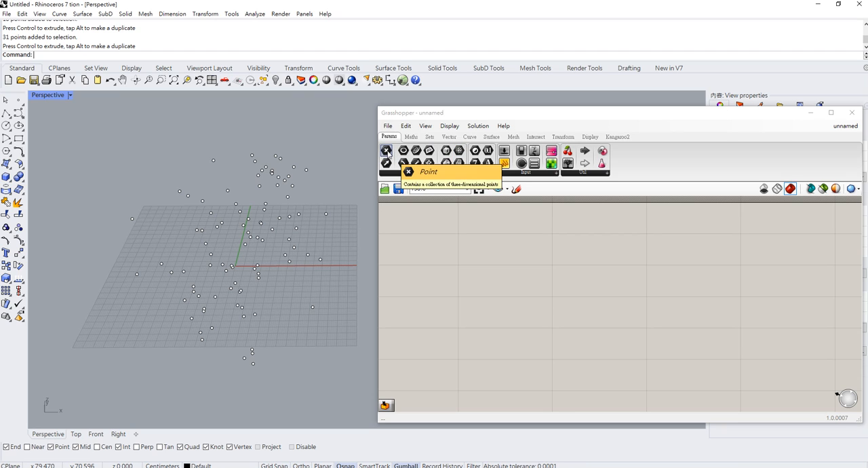
Add a Point parameter to the Grasshopper canvas and reference all the scattered Rhino points in it with Set Multiple Points.
drag(387, 151, 466, 249)
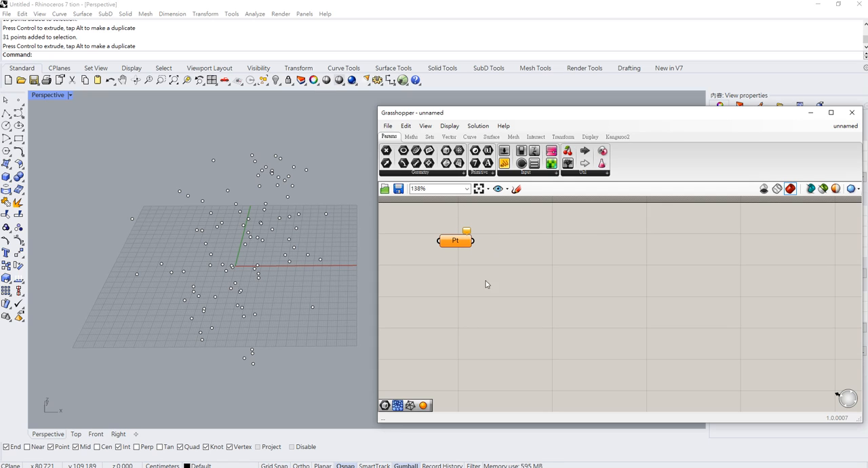
click(457, 245)
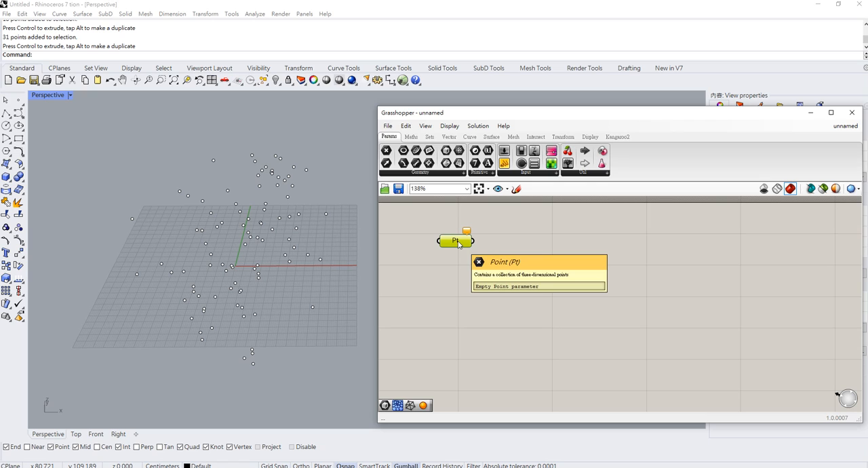
right_click(458, 244)
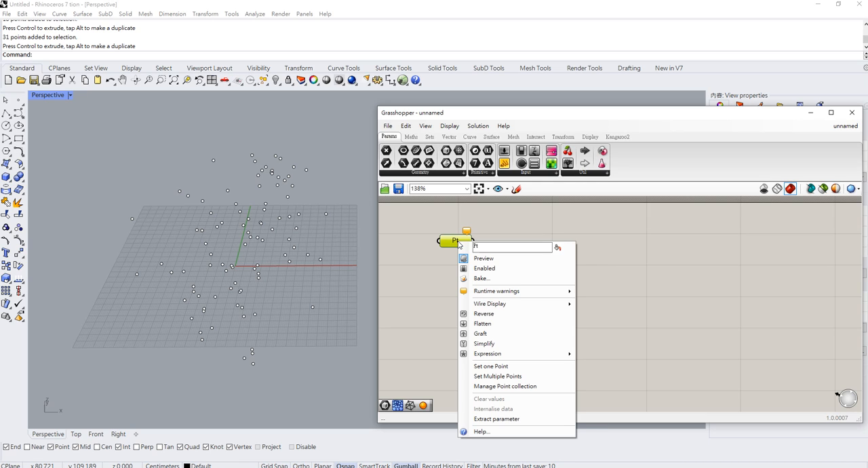
click(535, 377)
drag(464, 379, 413, 281)
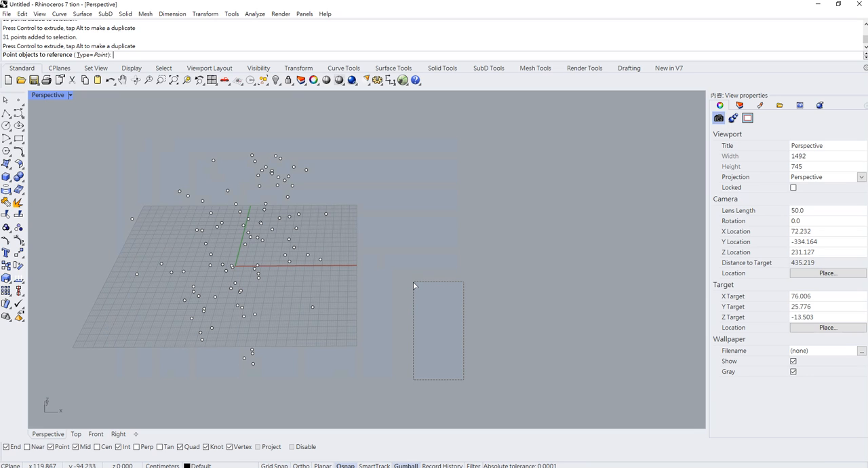
drag(412, 281, 413, 281)
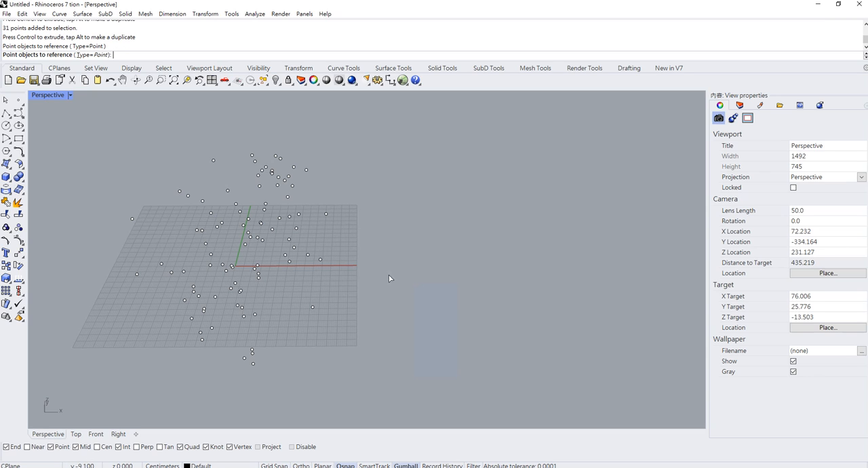
click(320, 261)
click(309, 254)
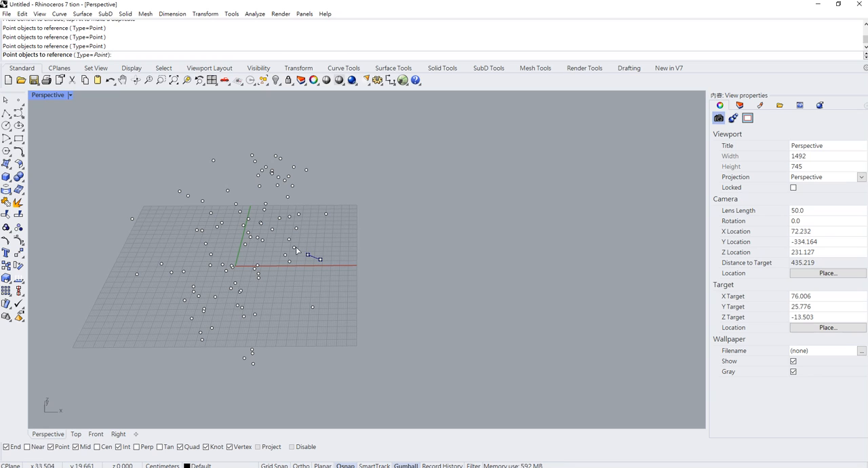
click(294, 247)
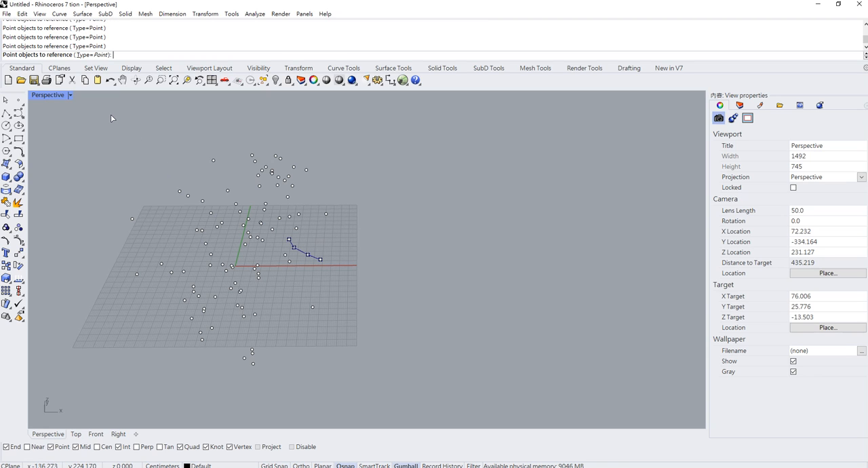
drag(106, 111, 373, 260)
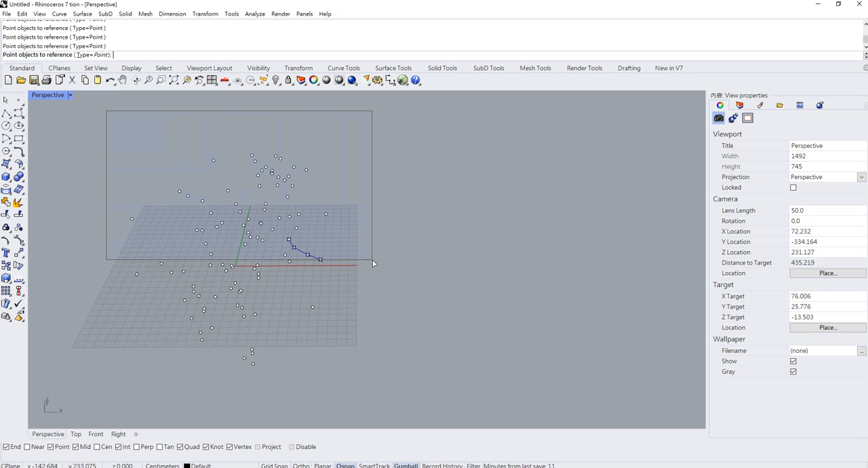
drag(373, 263, 371, 263)
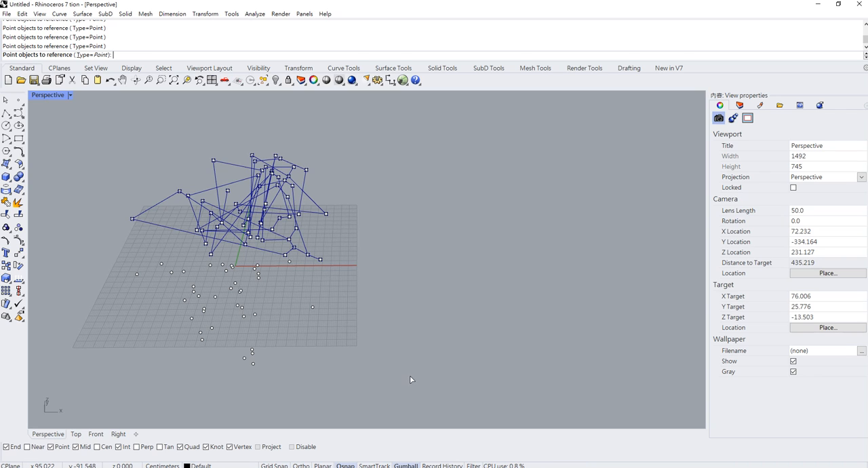
drag(409, 375, 101, 126)
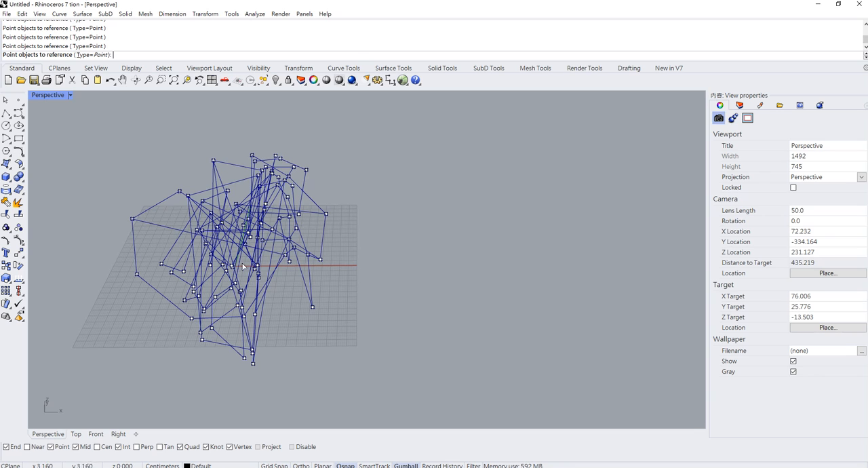
key(Return)
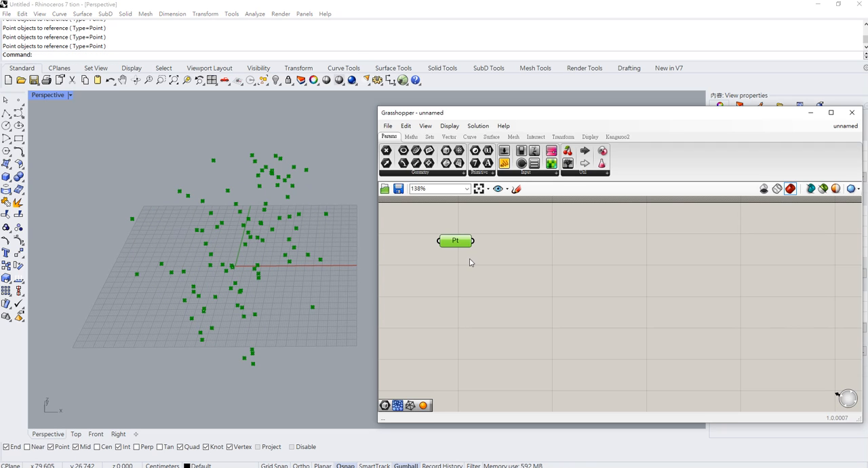
Check how the referenced points are highlighted with the Point parameter deselected and selected, and with a group of Rhino points selected.
click(491, 259)
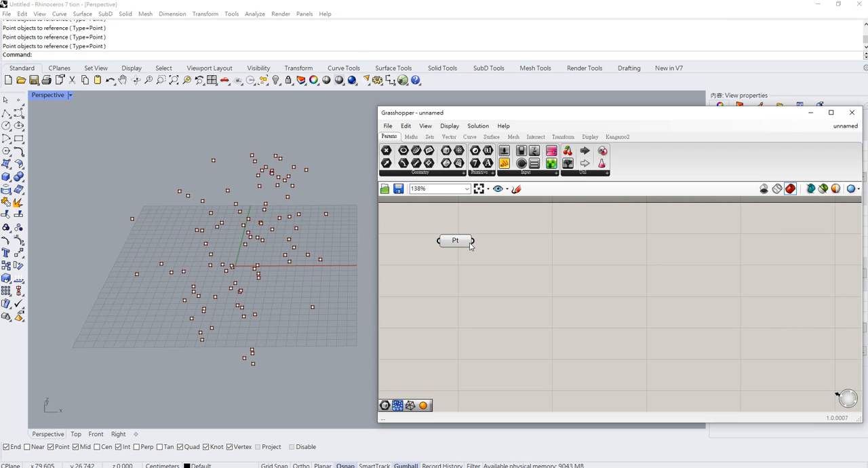
drag(459, 246, 461, 246)
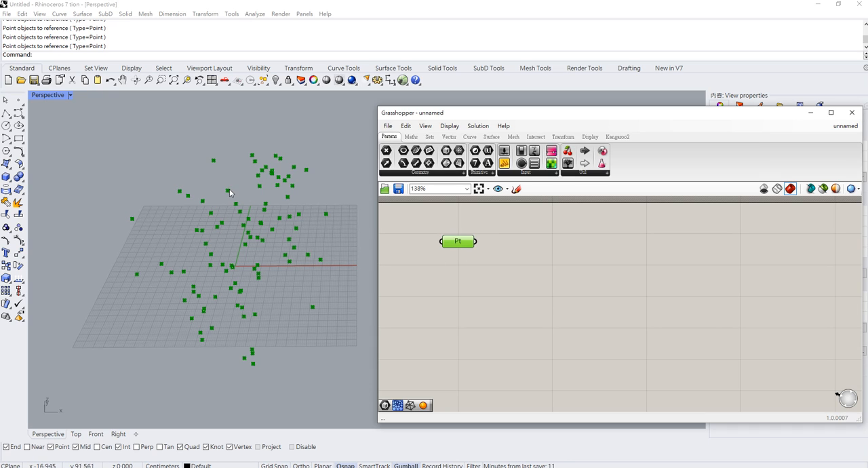
drag(151, 163, 263, 275)
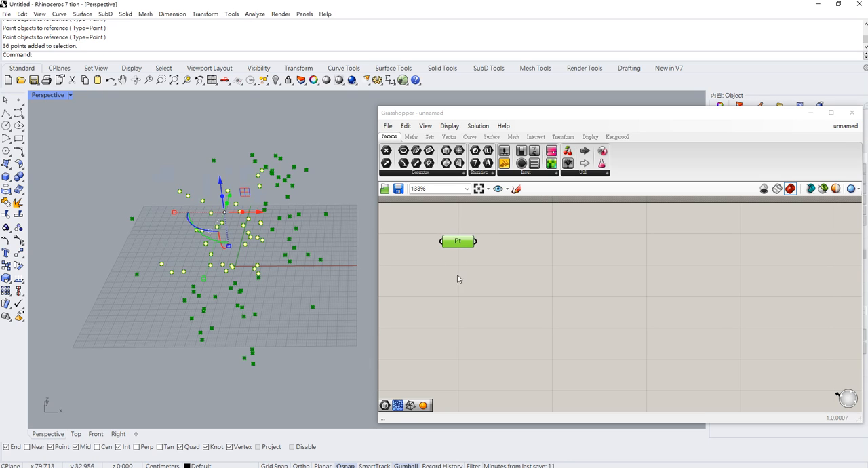
mouse_move(465, 246)
click(453, 284)
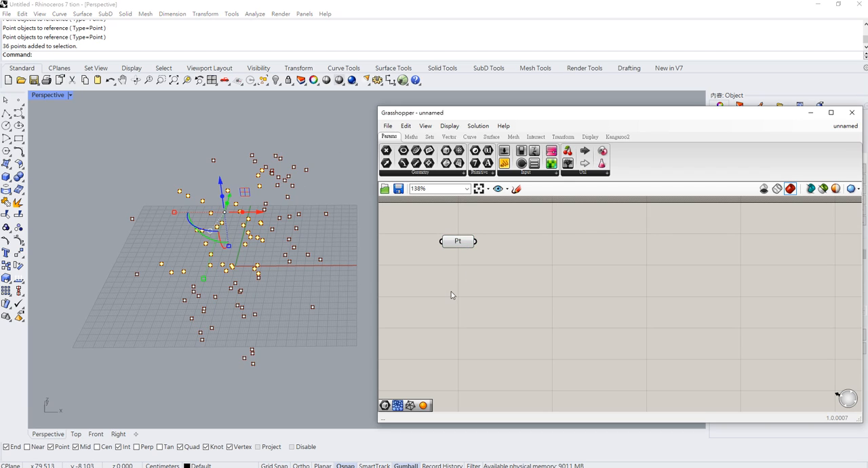
Shift a group of the referenced Rhino points in the negative X direction and a smaller group slightly in the positive X direction.
drag(162, 215, 242, 277)
drag(225, 246, 199, 245)
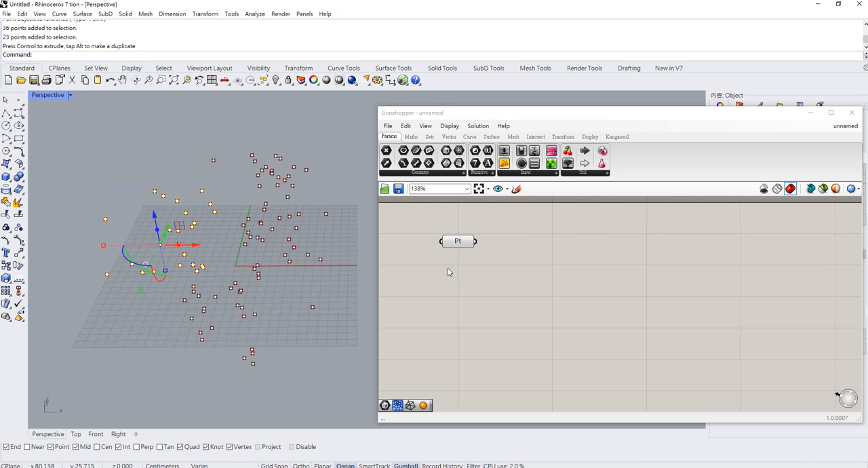
drag(177, 154, 247, 258)
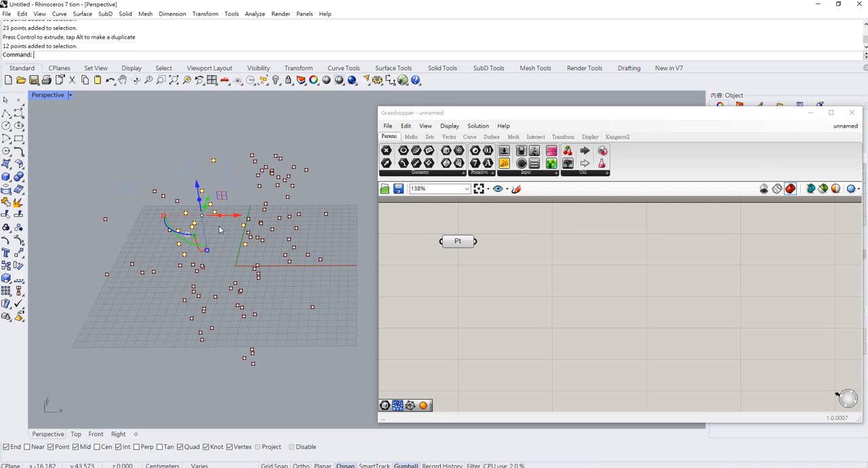
drag(232, 215, 241, 215)
click(297, 309)
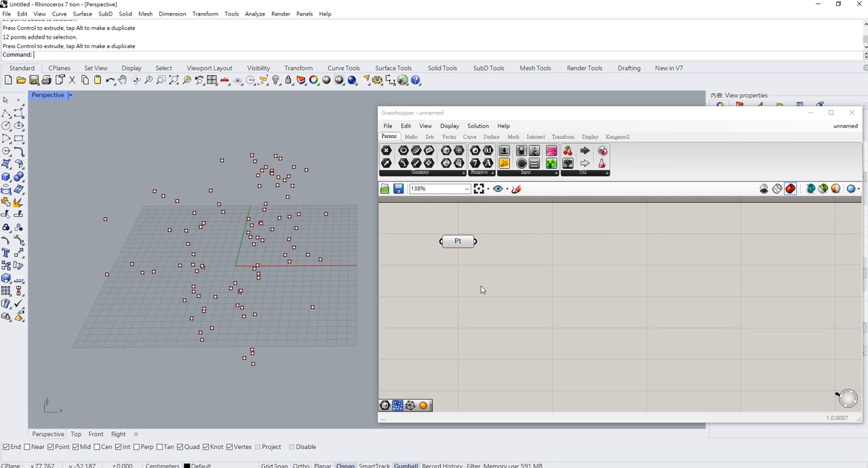
Draw a Rhino sphere of about 22 cm radius centred on one of the scattered points, and delete it.
click(11, 181)
click(45, 181)
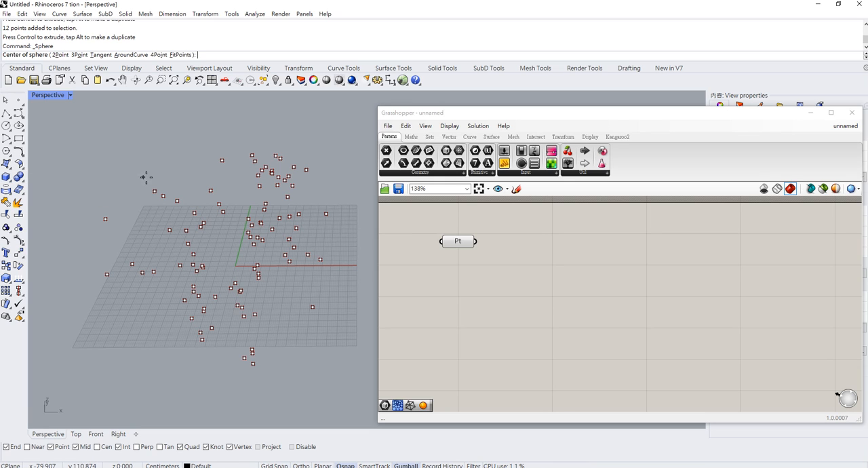
click(154, 191)
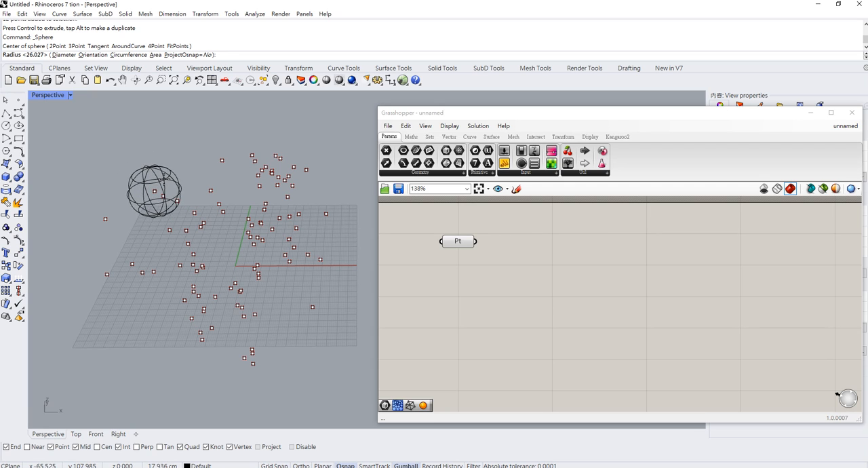
click(162, 176)
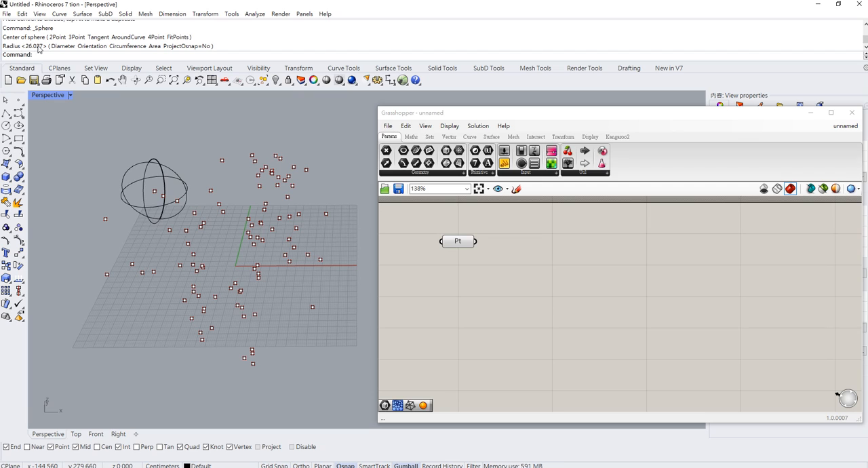
click(187, 175)
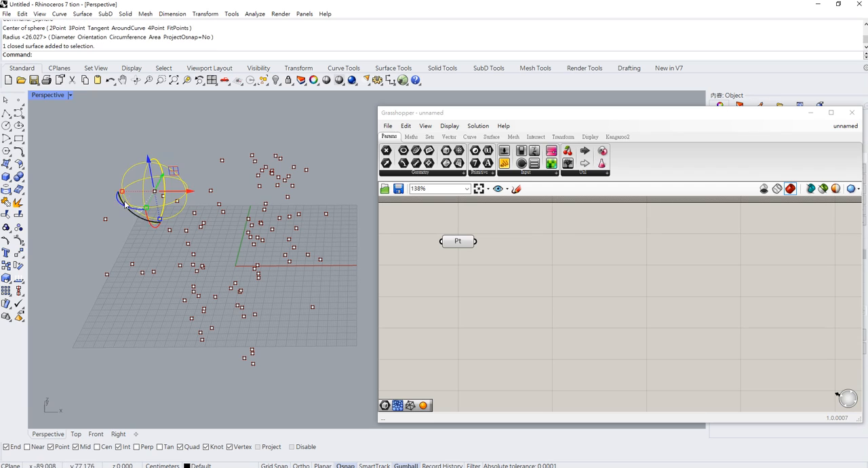
key(Delete)
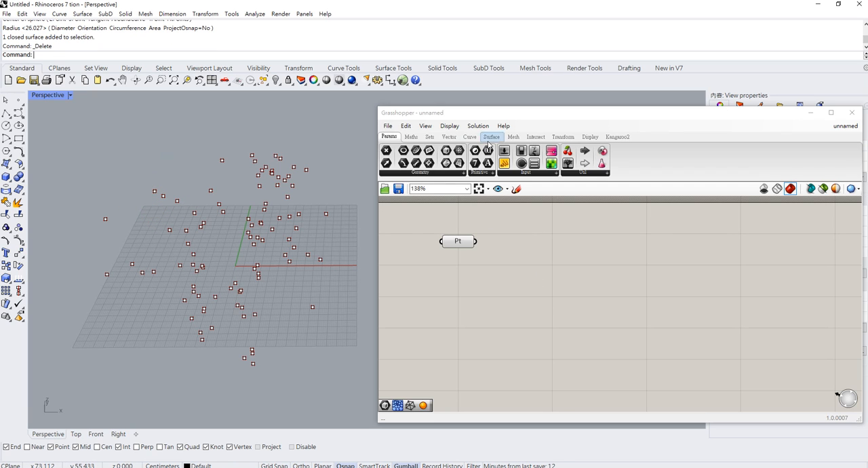
Add a Sphere component beside the Point parameter and connect the points to its base (B) input.
drag(434, 225, 511, 283)
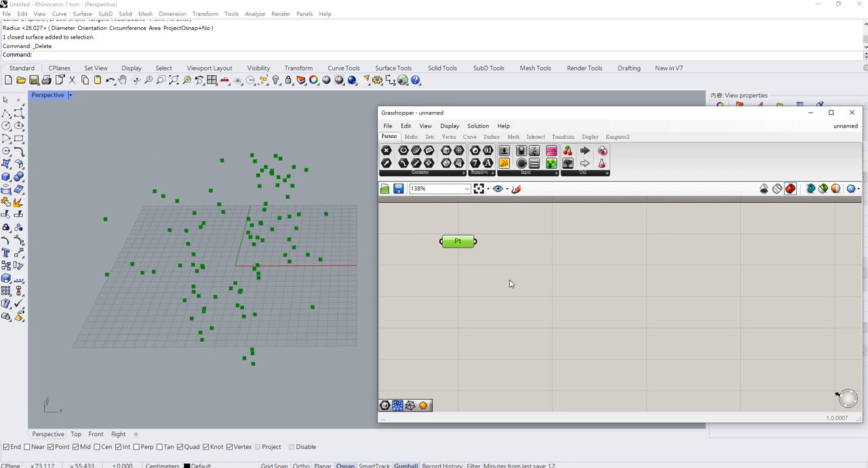
click(495, 138)
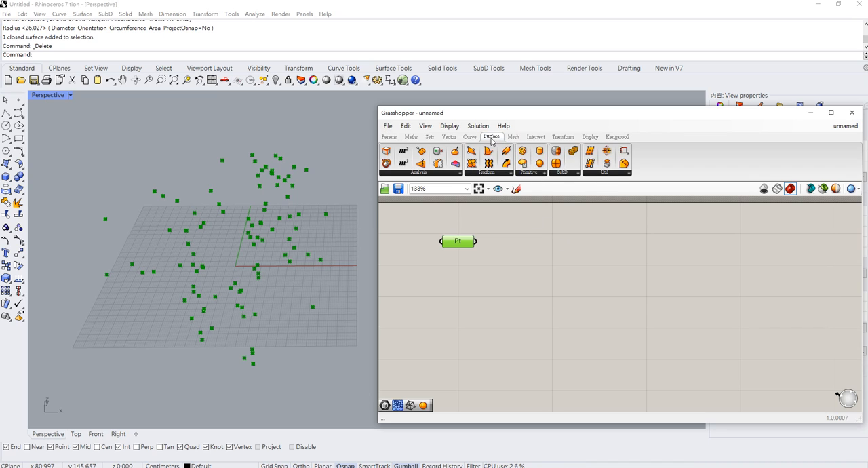
click(541, 174)
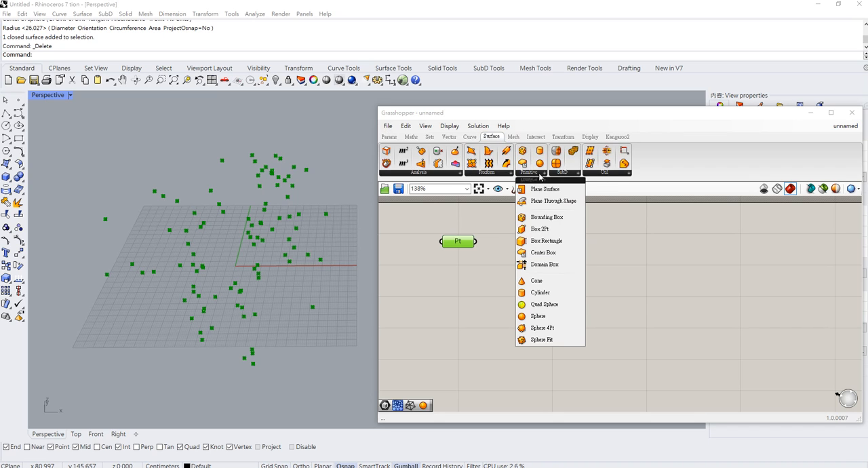
click(556, 316)
click(549, 247)
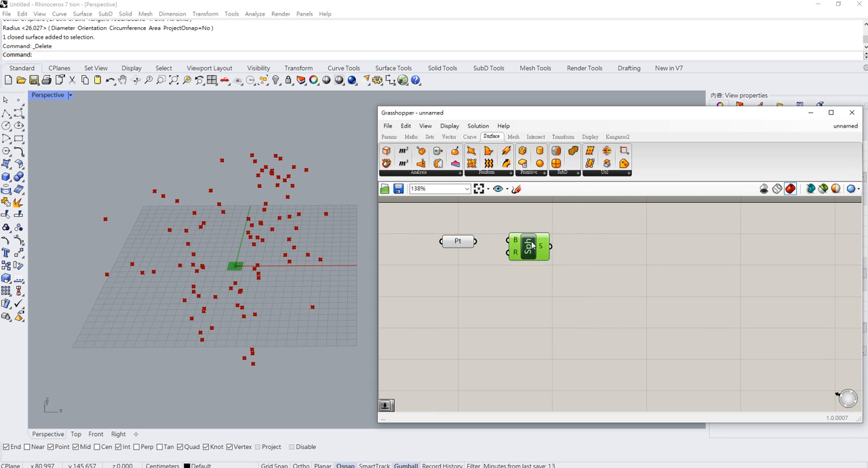
drag(540, 249, 541, 247)
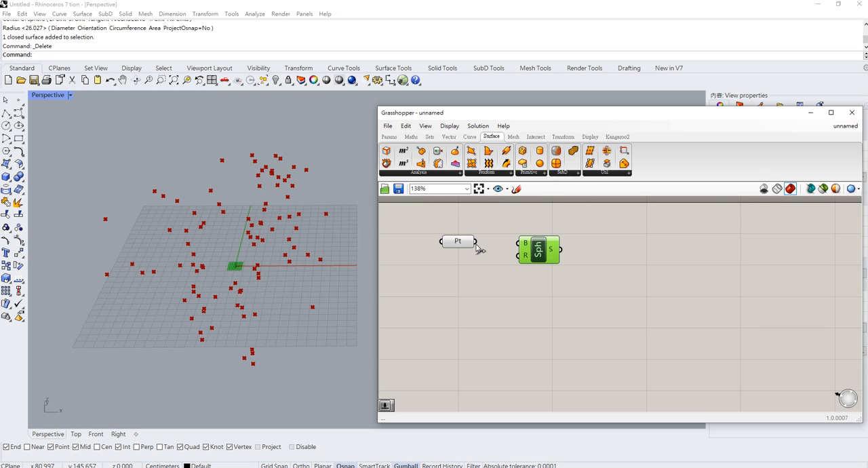
drag(476, 242, 517, 245)
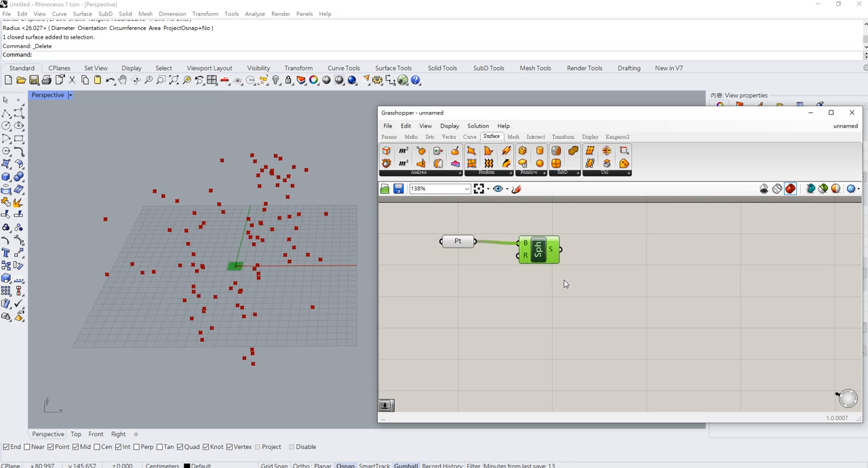
click(572, 261)
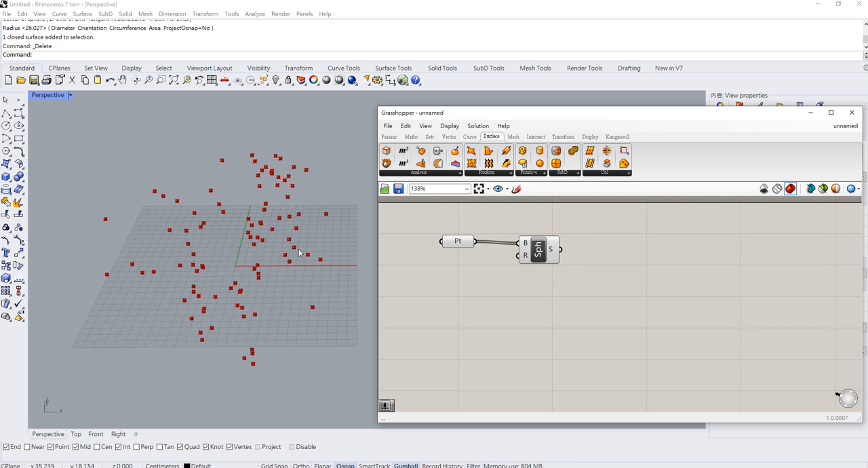
Examine the spheres generated at the referenced points in the Perspective view with the Sphere component selected.
click(547, 255)
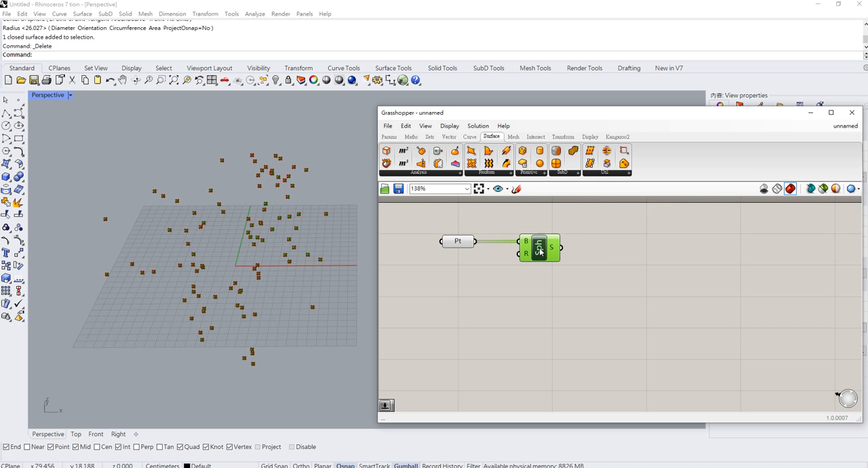
scroll(301, 219, up, 2)
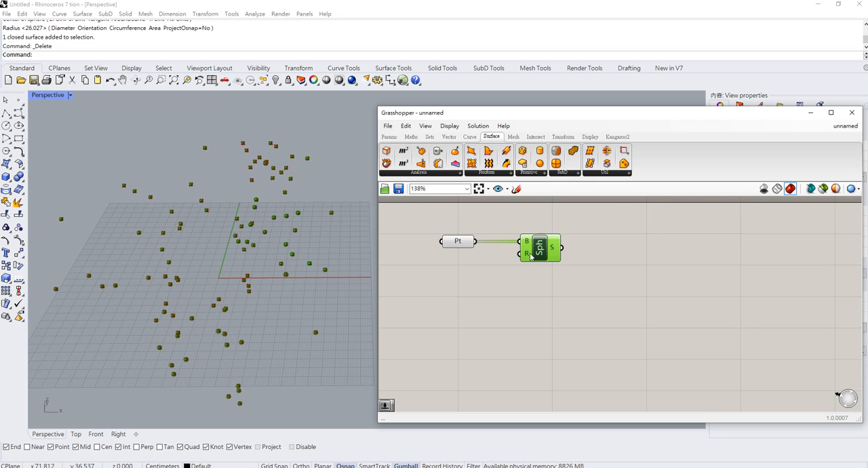
mouse_move(528, 256)
scroll(271, 231, up, 5)
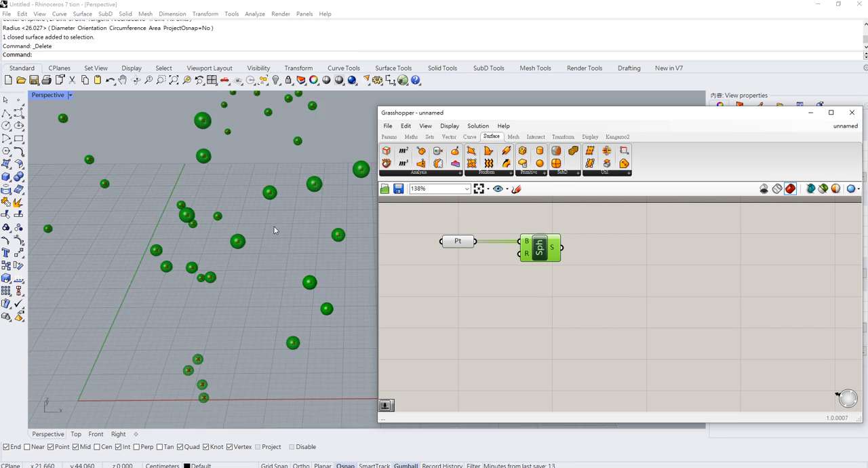
scroll(251, 200, down, 3)
scroll(285, 178, up, 6)
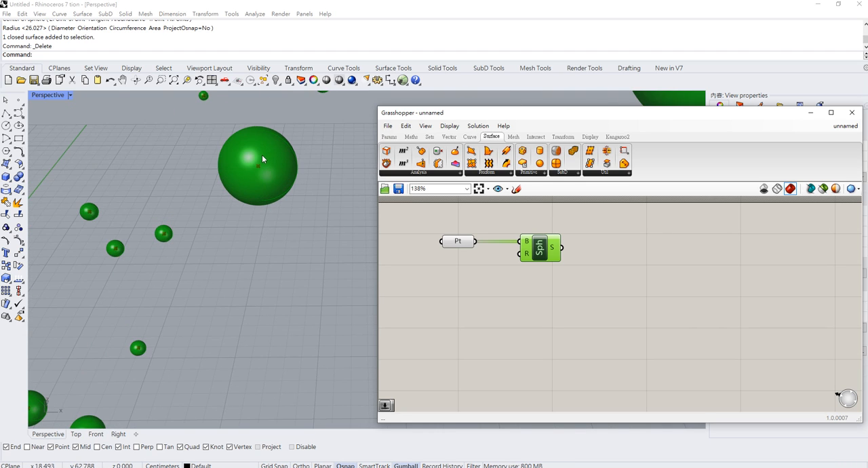
scroll(263, 162, down, 5)
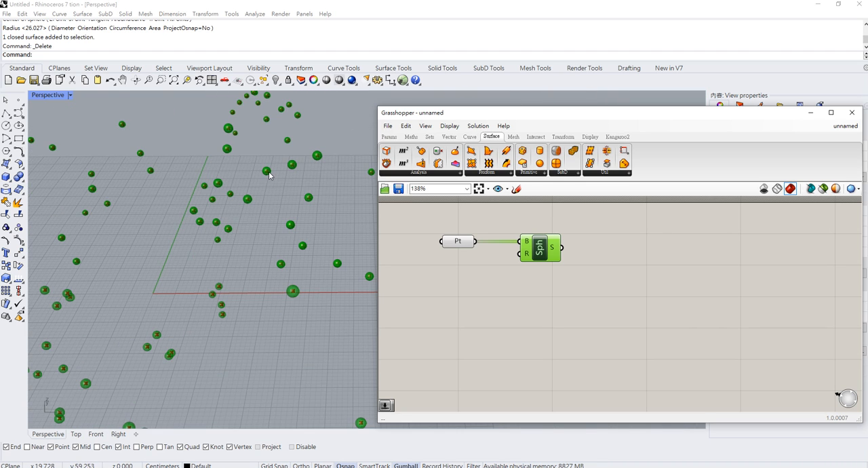
Add a Panel below the Point parameter containing the value 10 and connect it to the Sphere component's radius (R) input.
scroll(269, 175, down, 3)
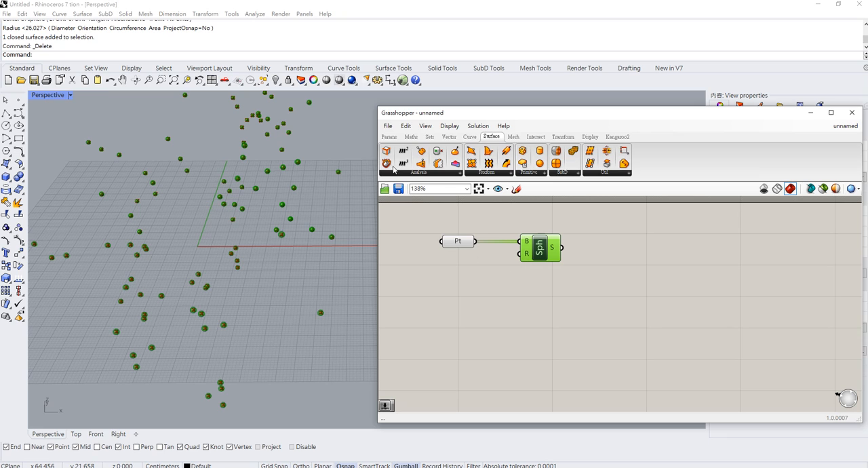
click(391, 137)
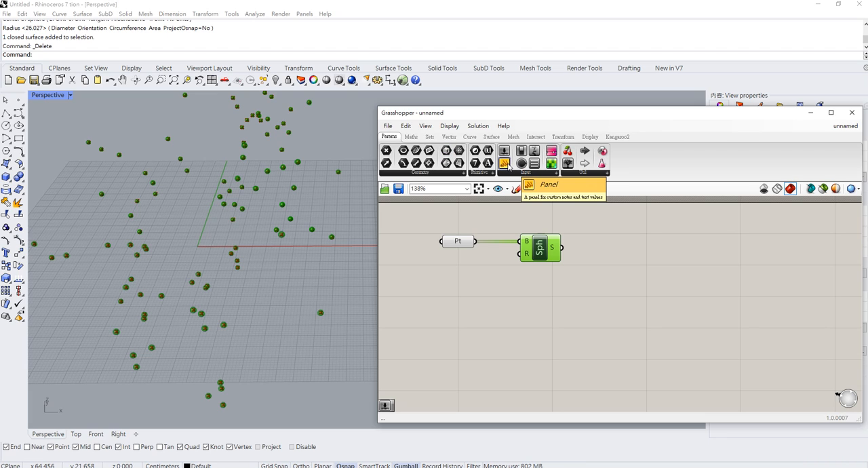
drag(508, 166, 459, 302)
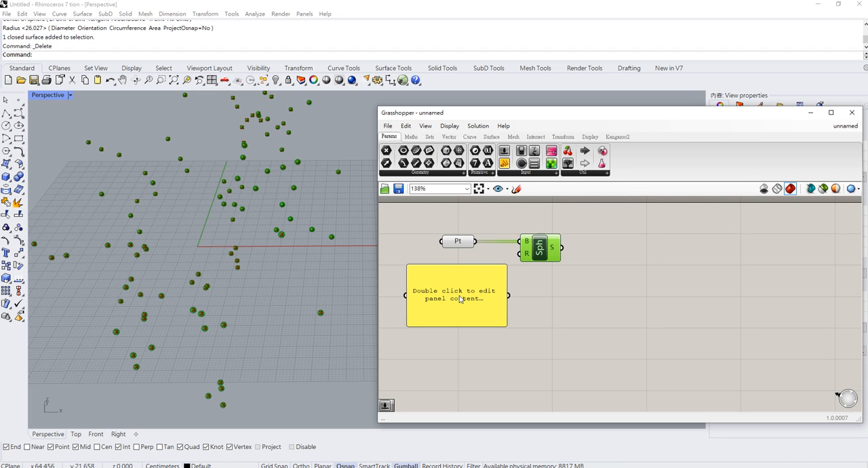
double_click(459, 299)
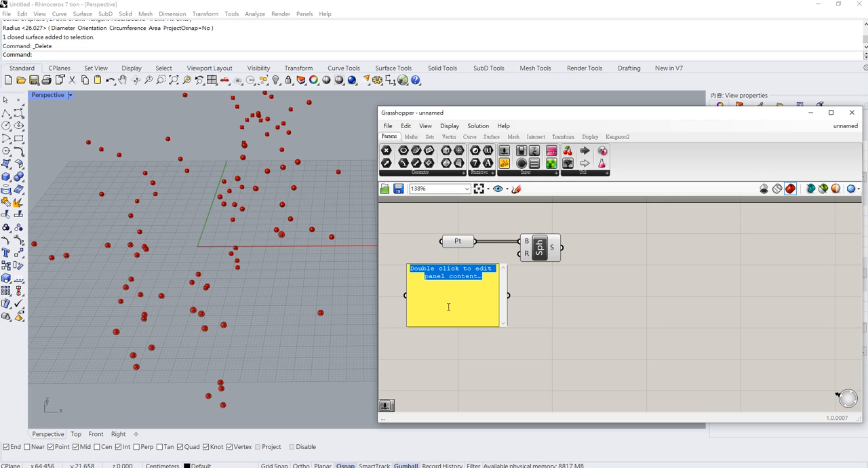
drag(475, 288, 415, 269)
text(10)
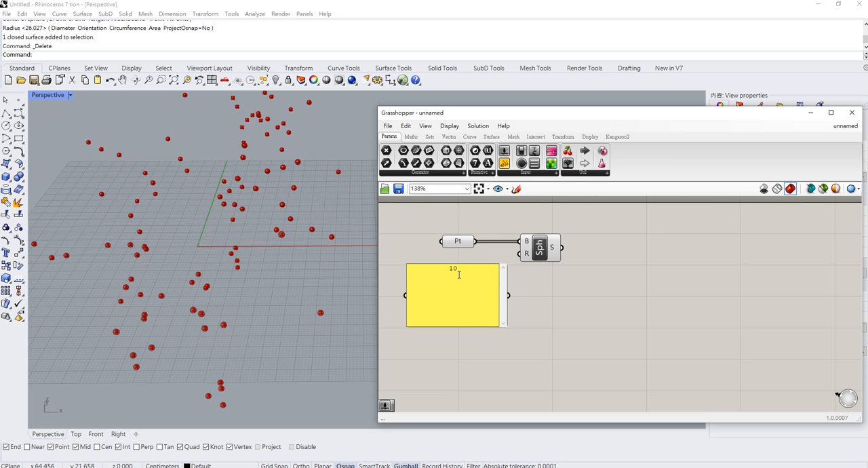
click(547, 300)
drag(508, 295, 520, 254)
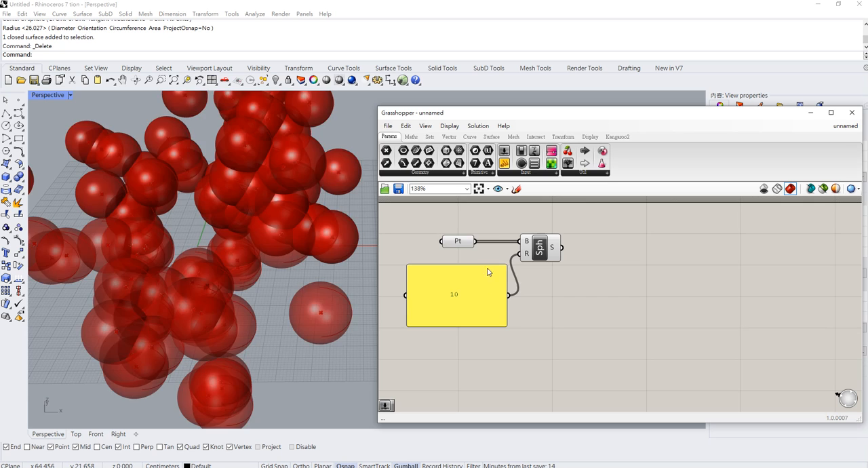
Set the radius panel's value to 2.
scroll(479, 268, up, 1)
scroll(251, 238, down, 5)
scroll(223, 235, up, 2)
mouse_move(277, 234)
right_down()
mouse_move(251, 201)
mouse_move(281, 227)
mouse_move(308, 211)
mouse_move(287, 201)
mouse_move(305, 228)
mouse_move(261, 203)
mouse_move(270, 229)
mouse_move(278, 228)
right_up()
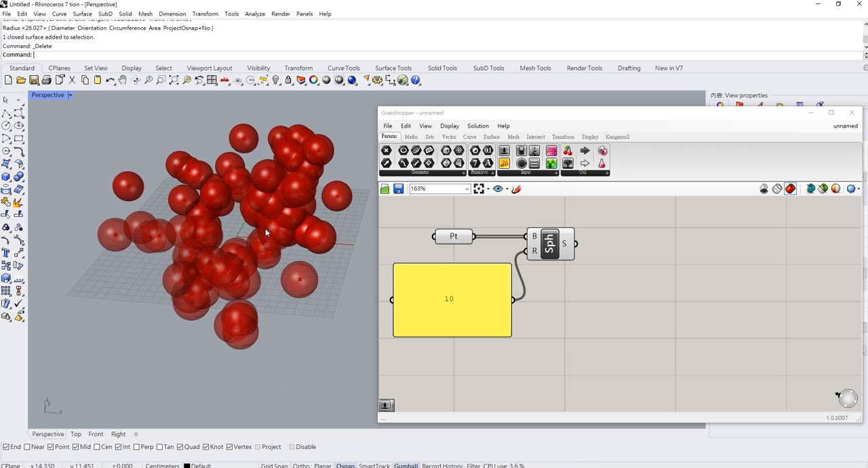
click(451, 300)
double_click(472, 300)
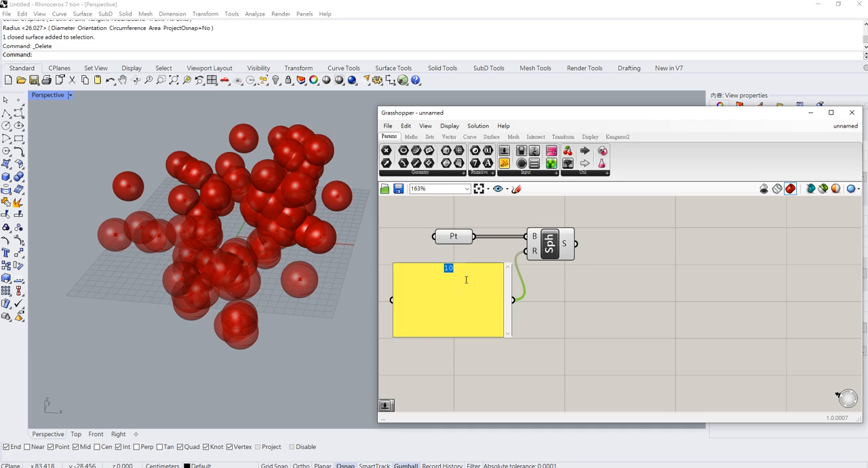
drag(466, 274, 432, 267)
text(2)
click(561, 292)
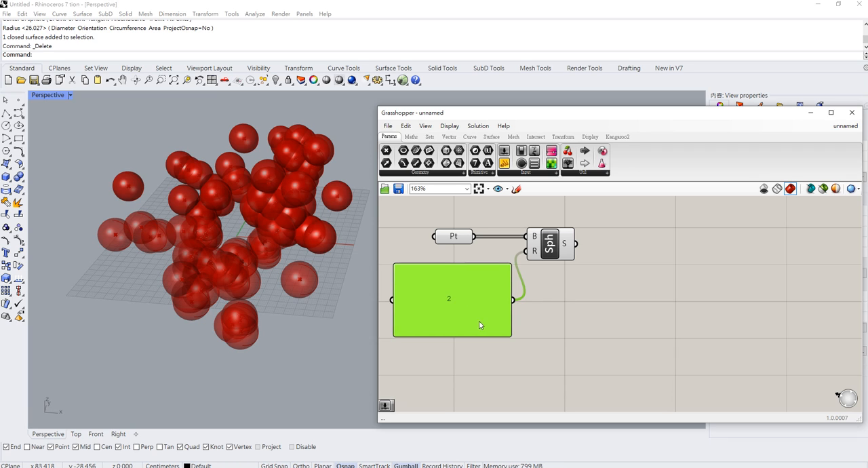
scroll(224, 188, up, 2)
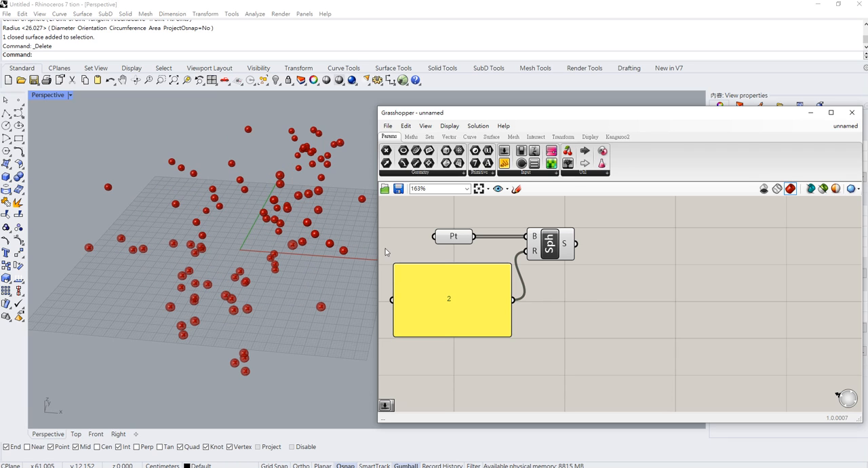
Move the Sphere component farther from its inputs and place a Number Slider between the Point parameter and the panel, shifting the panel down.
click(451, 290)
click(553, 248)
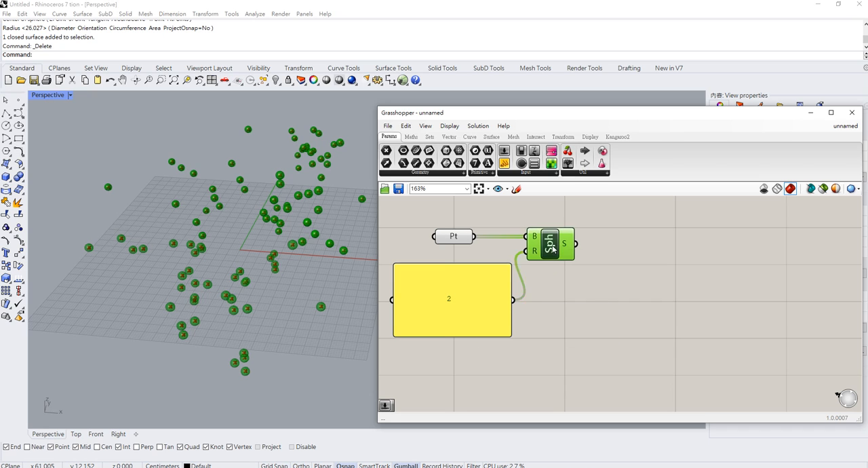
drag(553, 249, 630, 249)
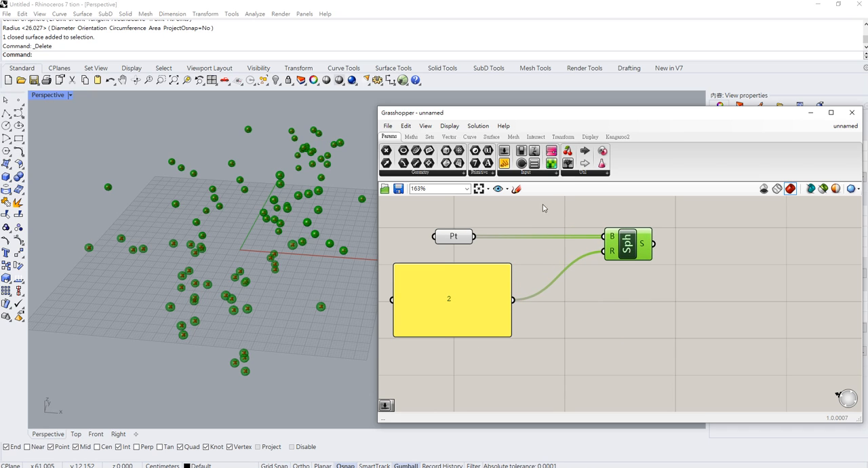
click(476, 289)
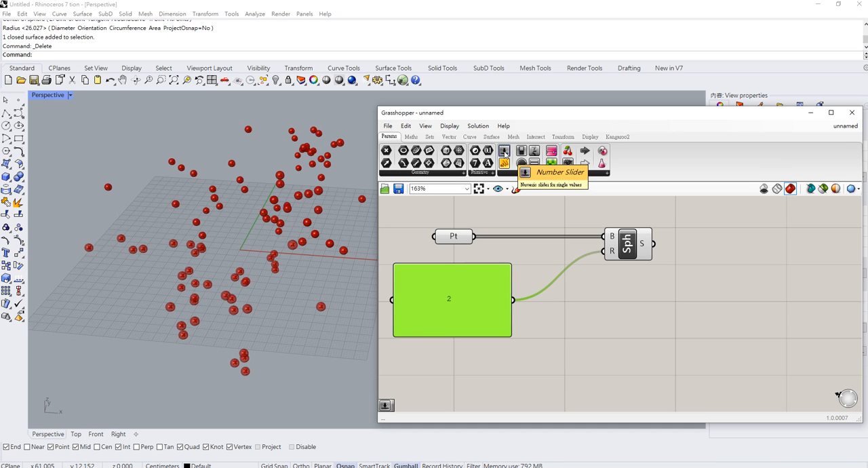
drag(505, 155, 458, 264)
drag(462, 293, 467, 335)
Try the Number Slider at 0.729, bring it back to 0.000, and shift it slightly toward the panel.
drag(461, 260, 497, 265)
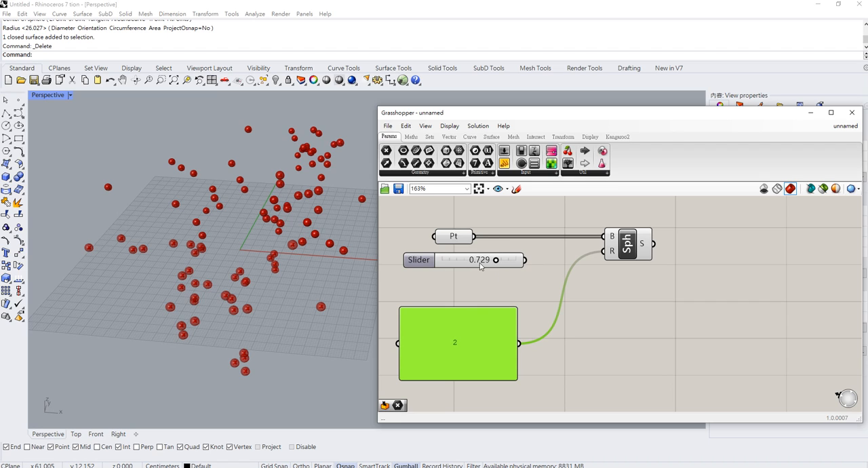
click(469, 265)
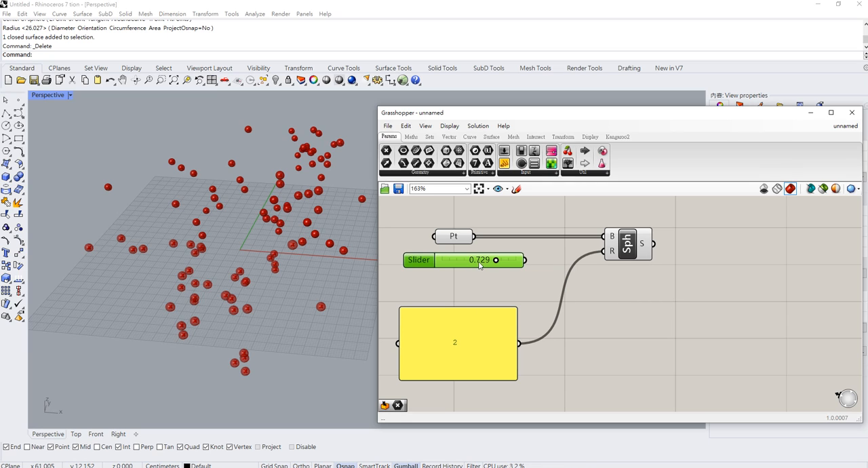
drag(495, 260, 434, 270)
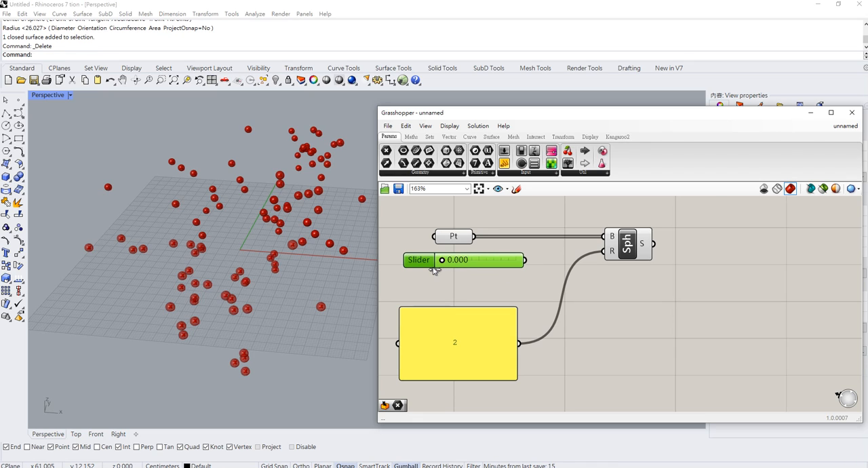
drag(492, 264, 485, 269)
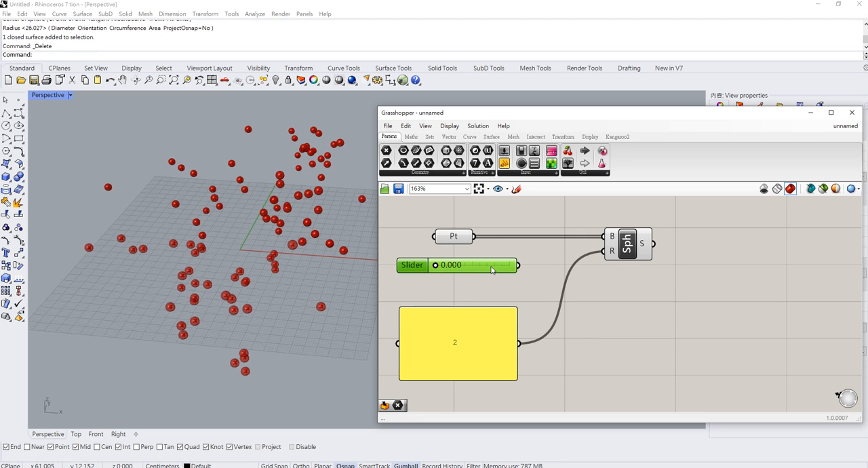
right_click(492, 269)
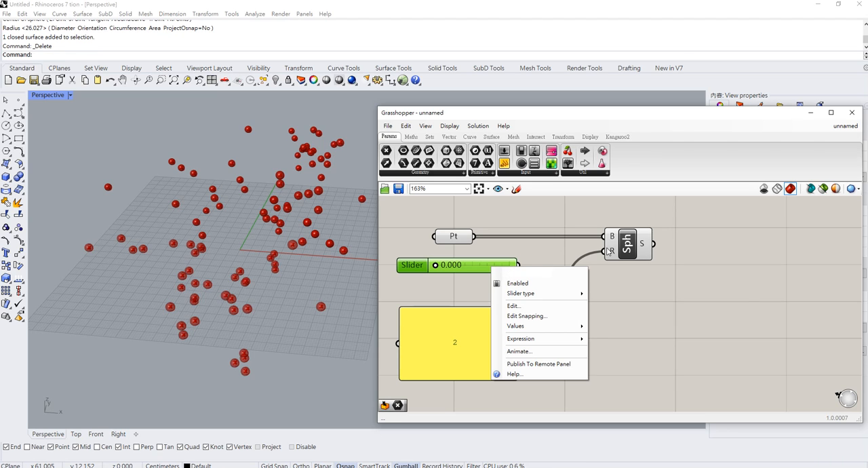
right_click(630, 242)
right_click(459, 243)
right_click(459, 242)
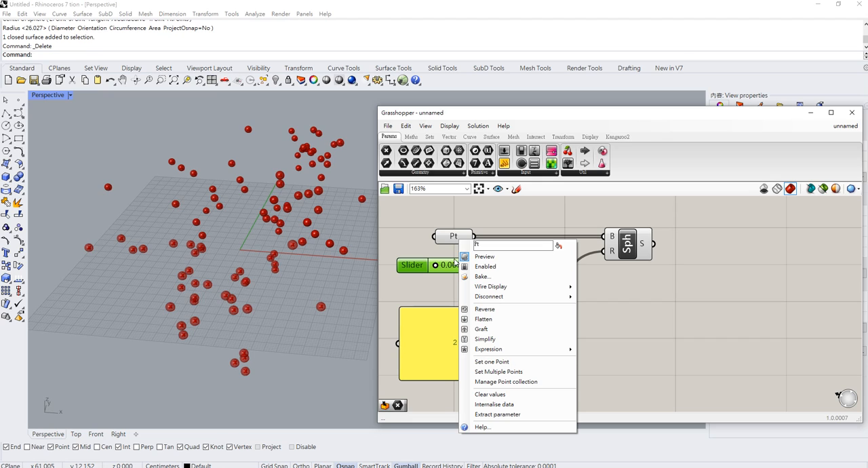
click(447, 255)
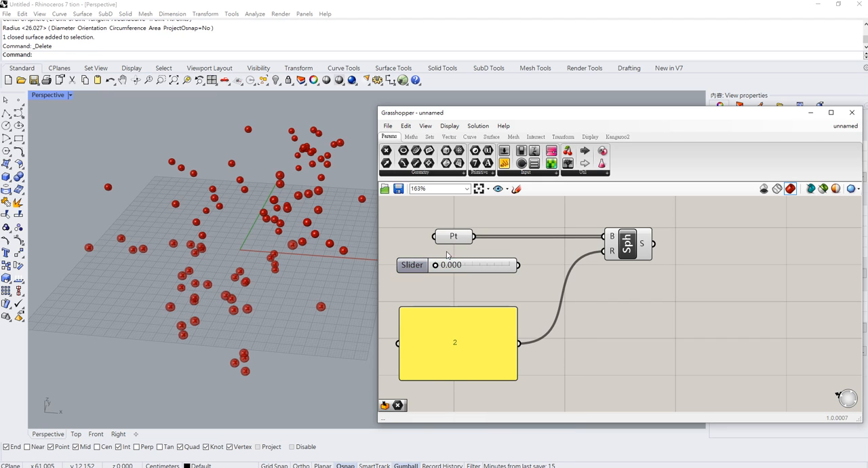
right_click(466, 269)
click(472, 255)
Set the Number Slider's maximum to 100 and adjust its value to 7.369.
right_click(459, 270)
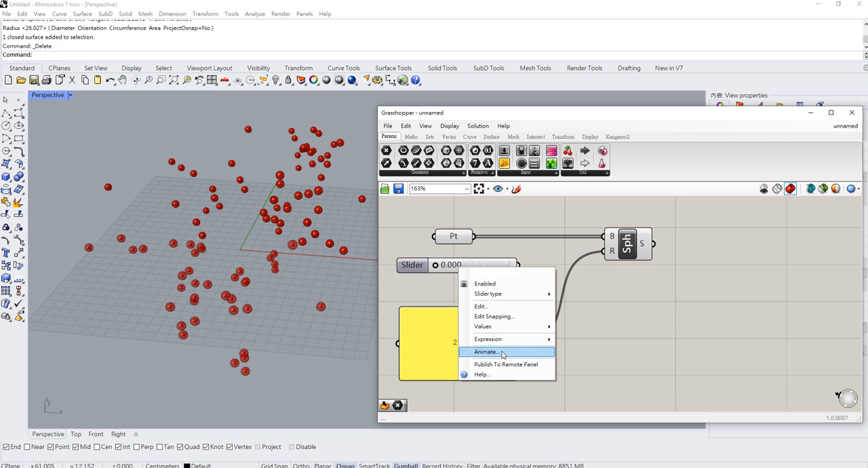
mouse_move(504, 330)
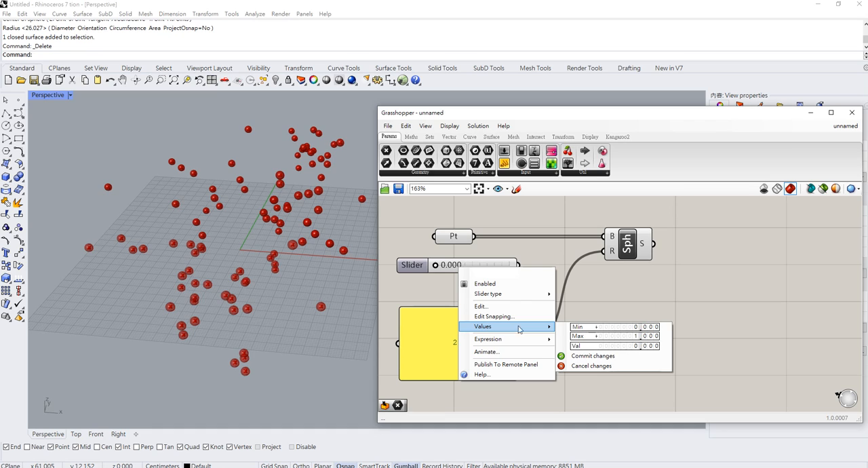
double_click(625, 337)
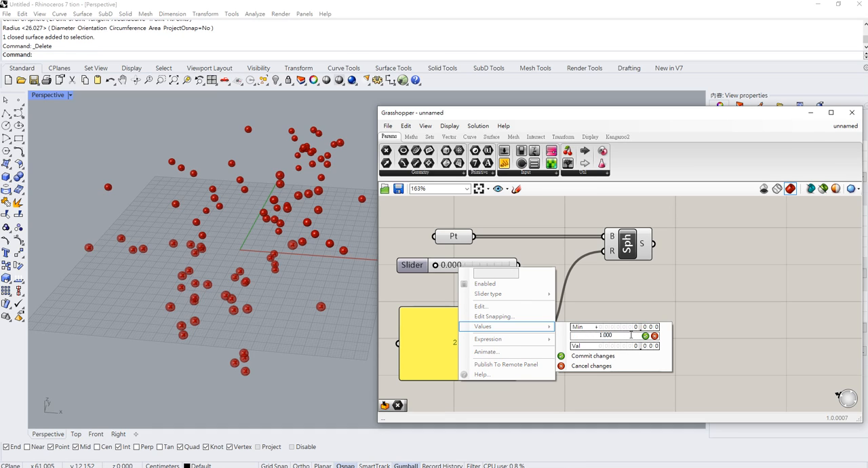
drag(603, 334, 592, 336)
text(1)
click(645, 336)
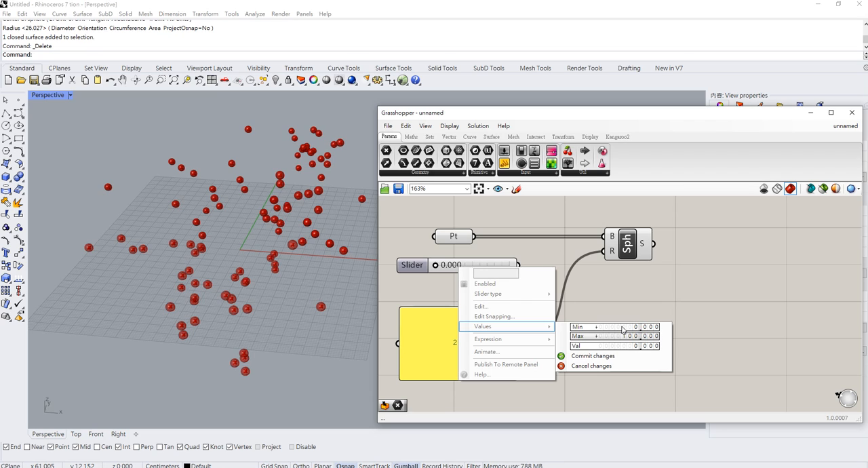
click(602, 357)
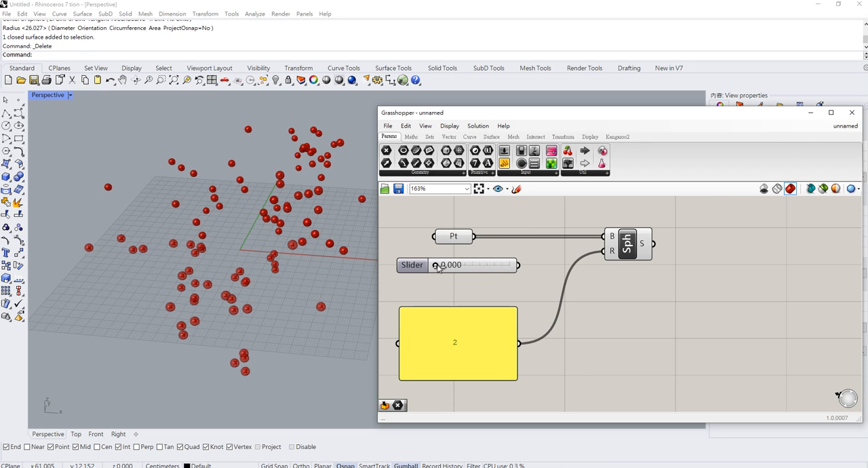
mouse_move(438, 267)
mouse_down()
mouse_move(462, 278)
mouse_move(441, 274)
mouse_up()
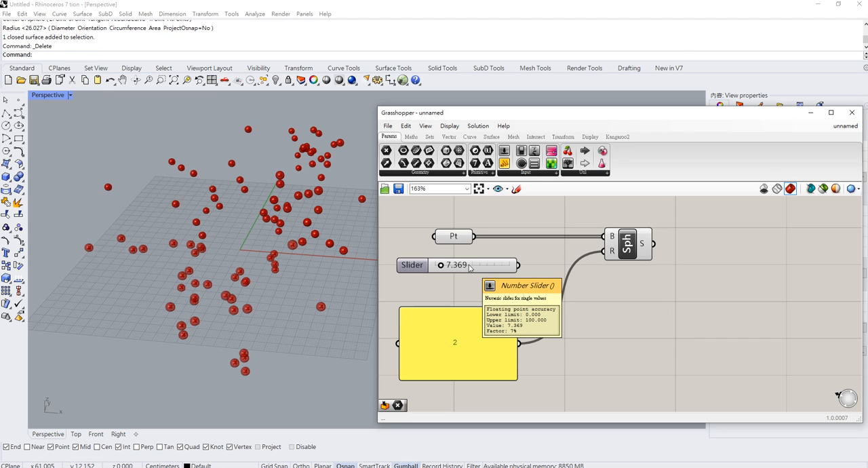
Change the slider type to Integers and connect it to the Sphere's radius (R) input in place of the panel.
right_click(470, 267)
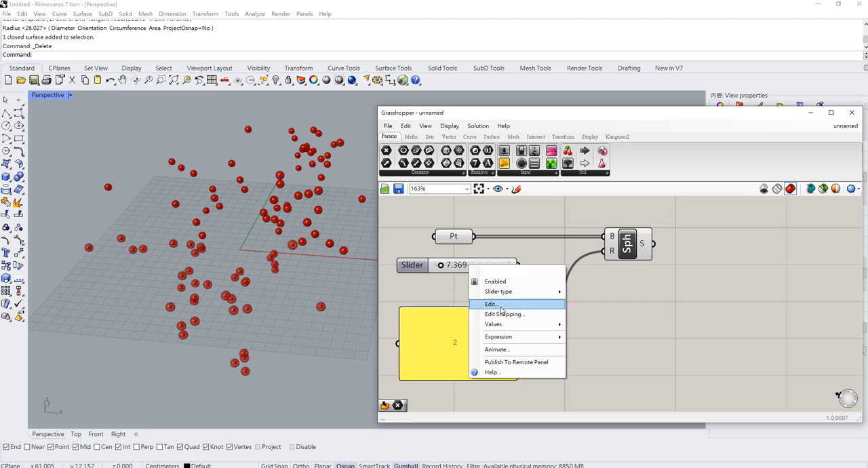
mouse_move(502, 293)
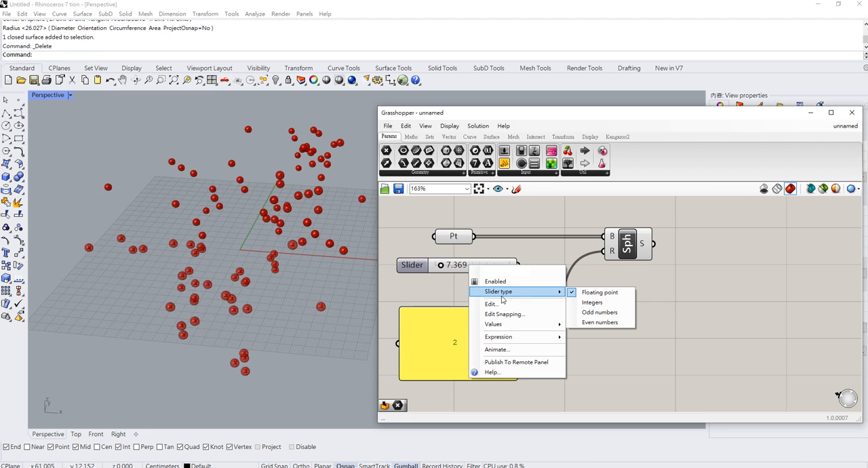
click(595, 306)
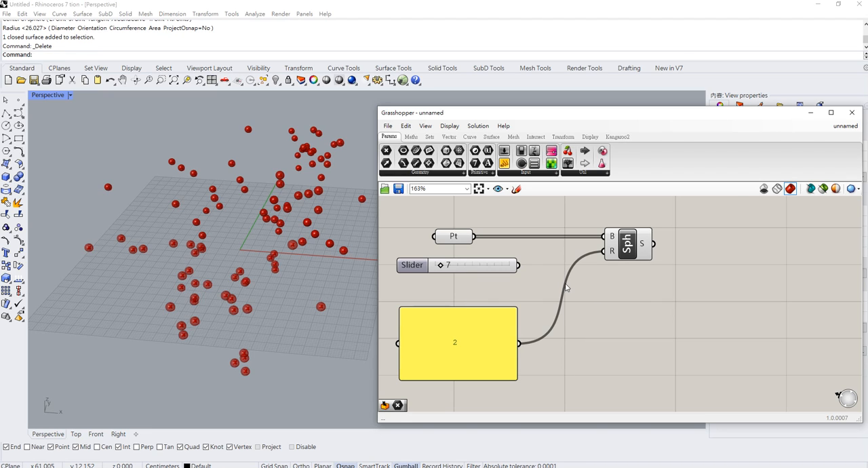
drag(518, 265, 601, 251)
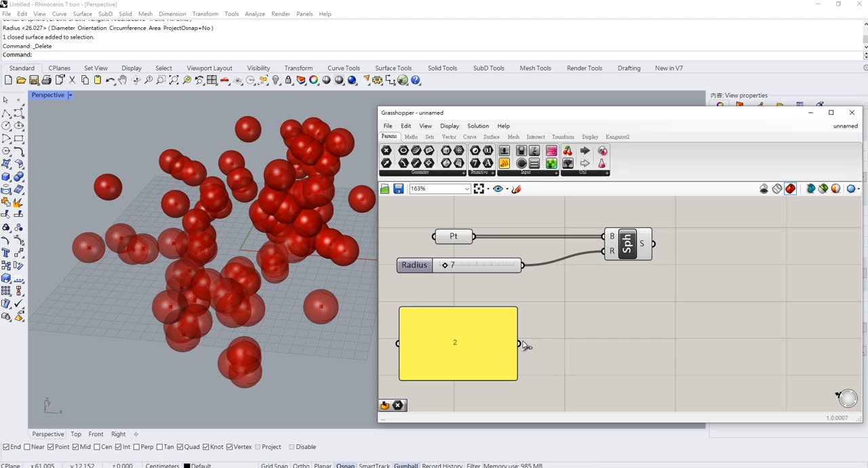
Vary the Radius slider through 62 and 18, and settle it at 5 for the spheres.
drag(445, 265, 481, 270)
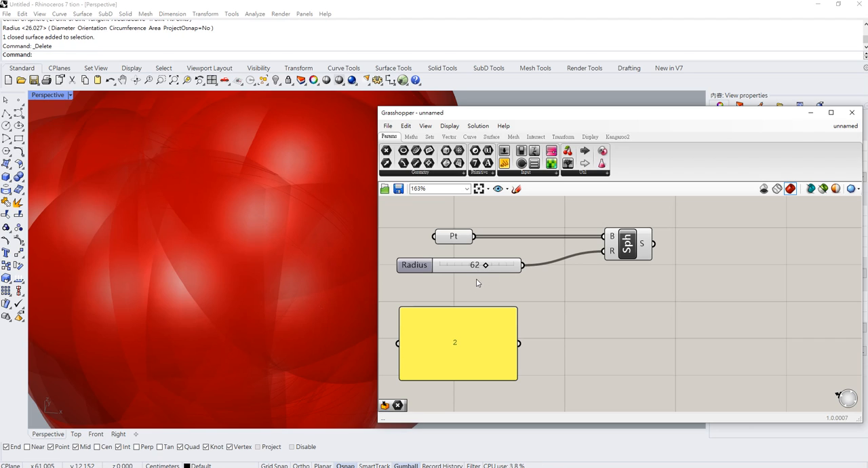
drag(484, 271, 454, 268)
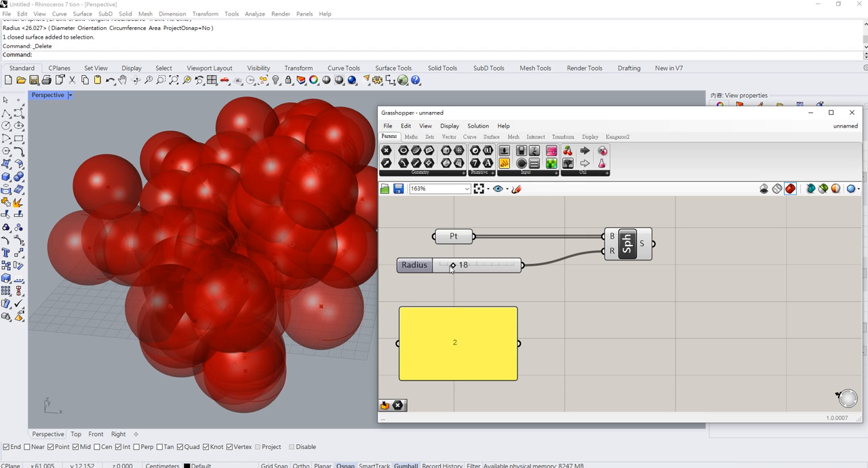
drag(451, 268, 443, 267)
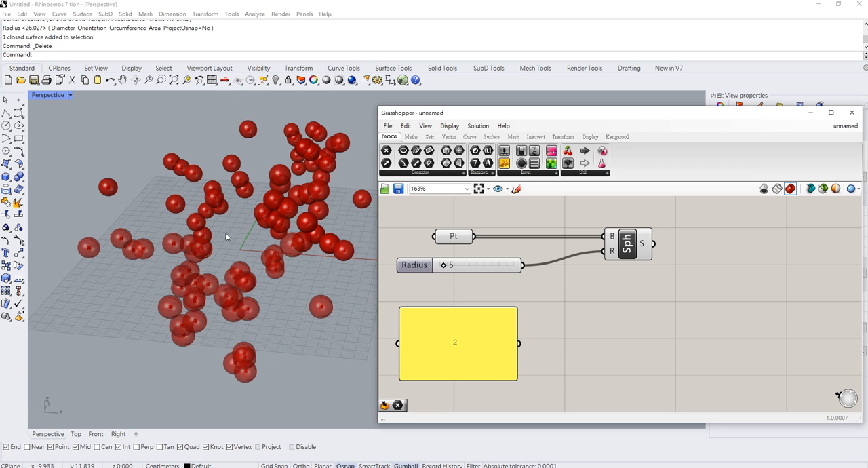
scroll(230, 233, up, 3)
scroll(245, 231, down, 3)
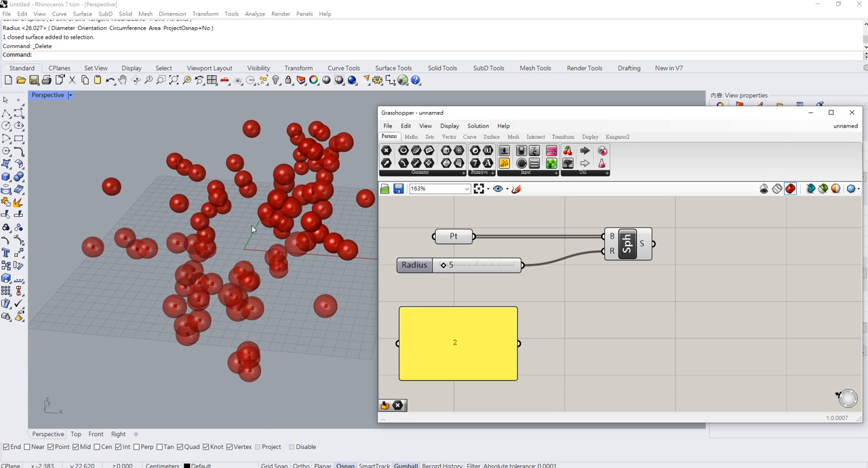
right_drag(248, 226, 262, 220)
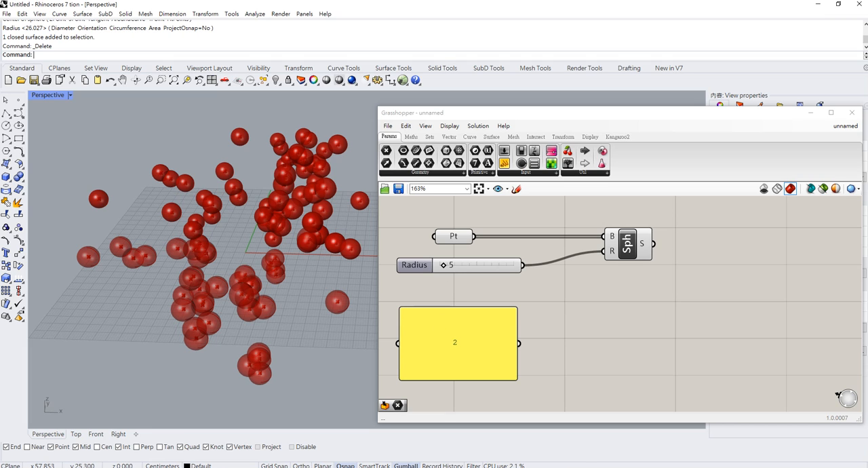
click(765, 310)
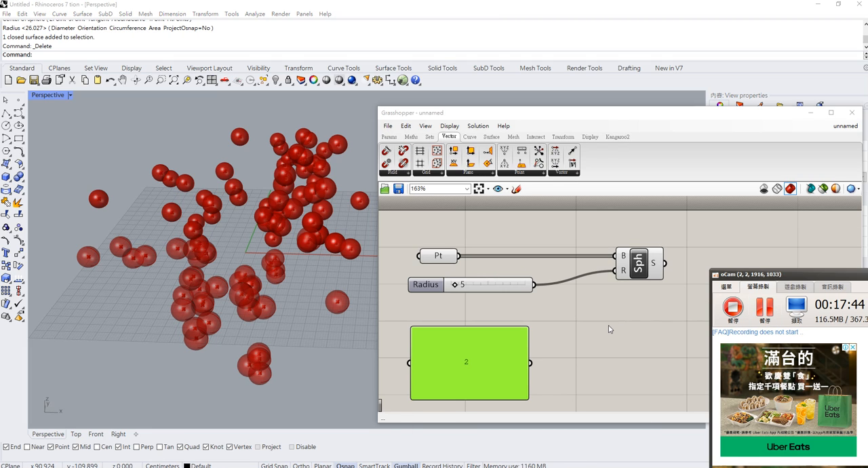
click(608, 325)
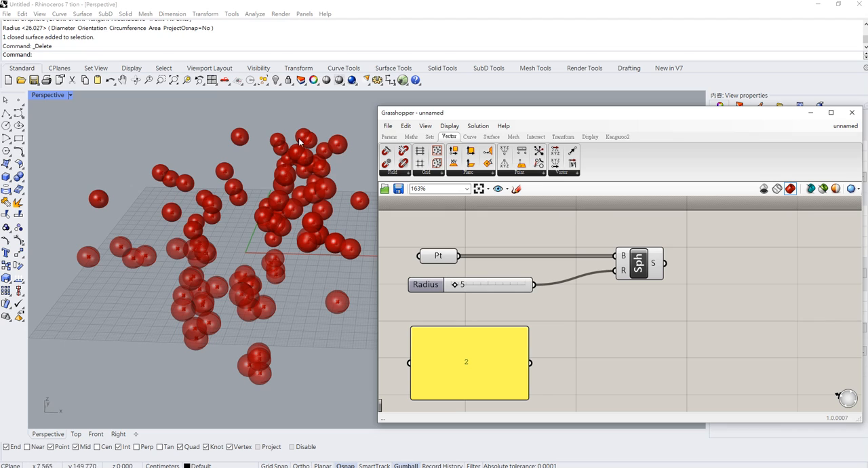
Place a scattered cluster of about ten new points beyond the grid's far-left corner using the Multiple Points command.
click(21, 106)
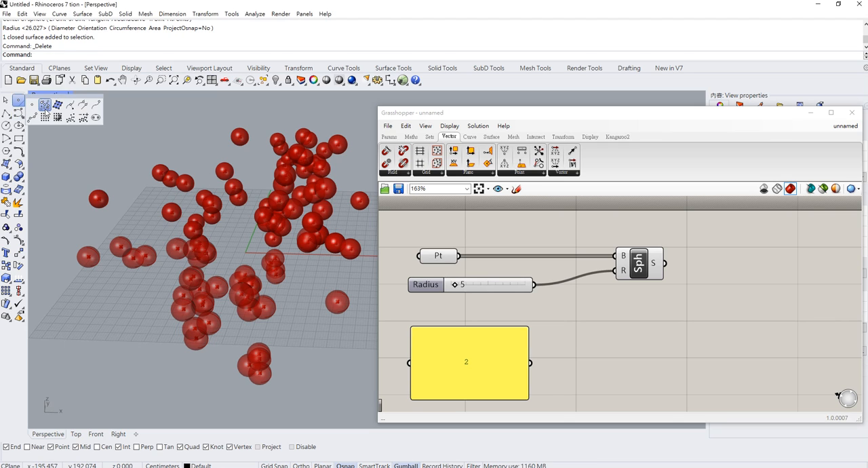
click(45, 109)
click(83, 165)
click(76, 180)
click(140, 140)
click(95, 132)
click(102, 142)
click(115, 155)
click(82, 139)
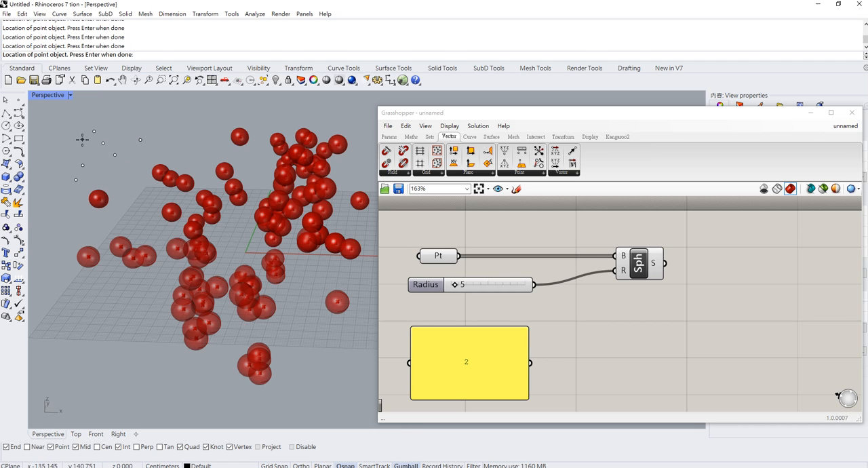
click(81, 156)
click(118, 143)
click(118, 127)
click(17, 102)
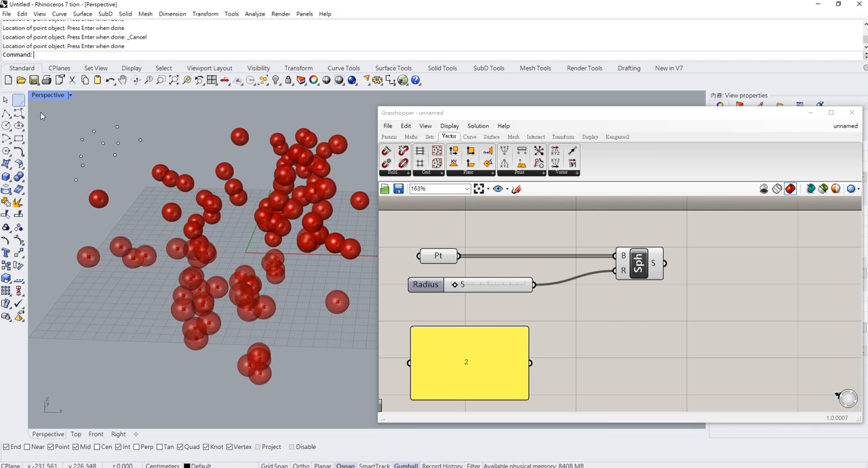
Select the new cluster of points, assign them to the Pt parameter as multiple points, and clear the selection.
drag(144, 184, 79, 110)
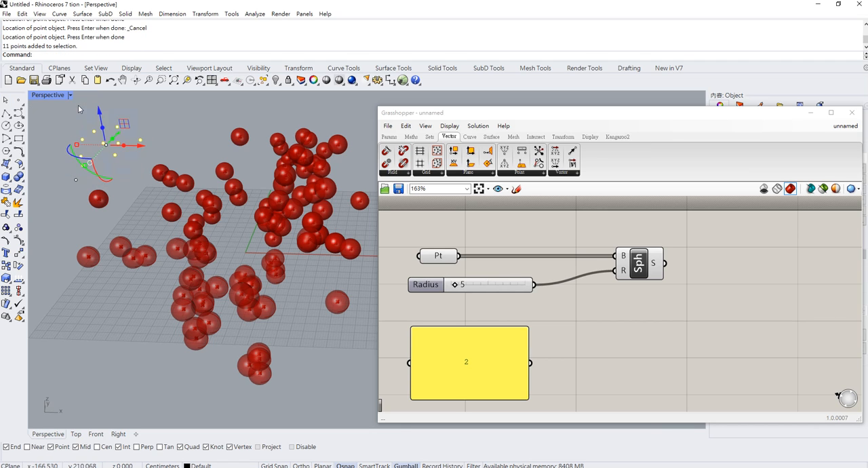
right_click(442, 258)
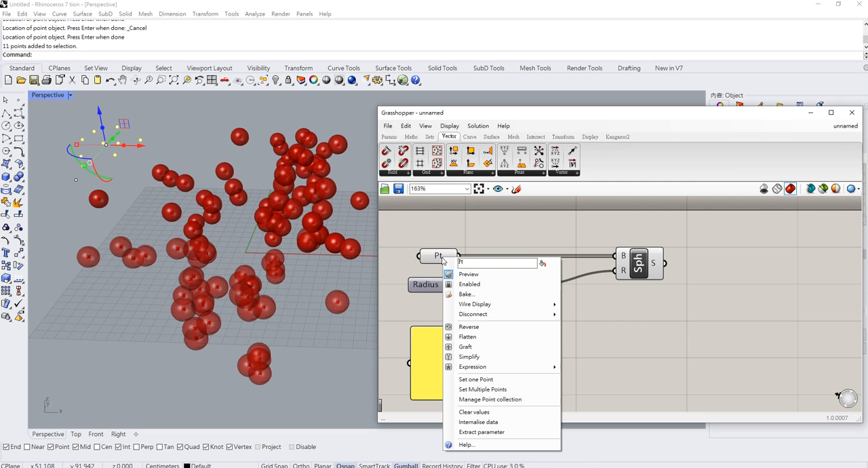
click(487, 389)
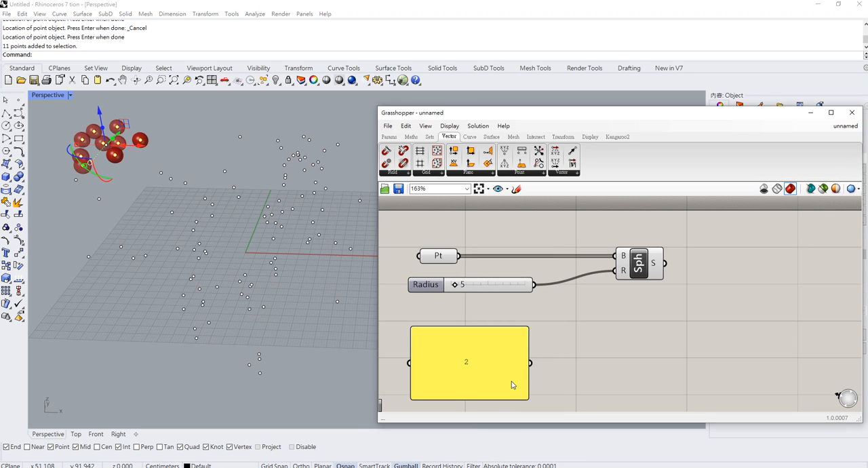
click(135, 192)
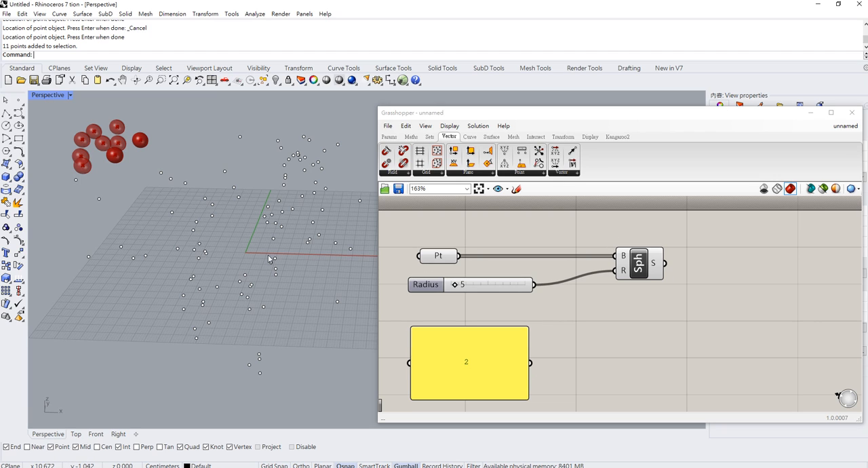
Delete the referenced points under the sphere previews in two batches and check the effect on the Pt component.
drag(302, 282, 155, 145)
drag(97, 116, 155, 156)
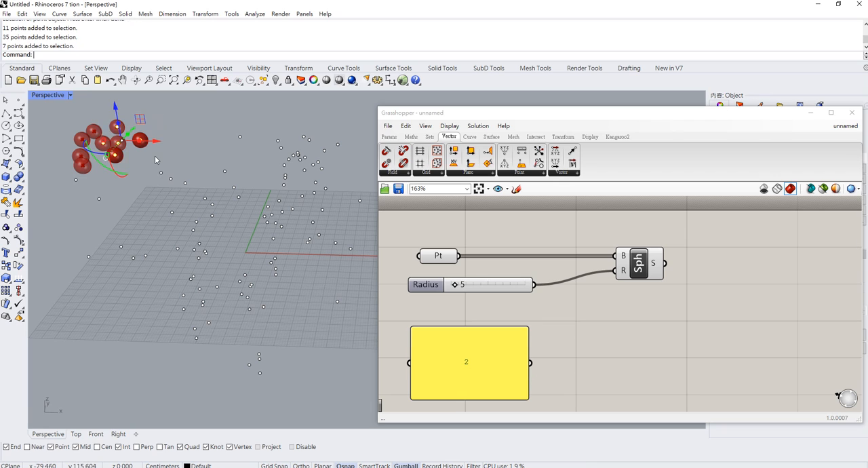
key(Delete)
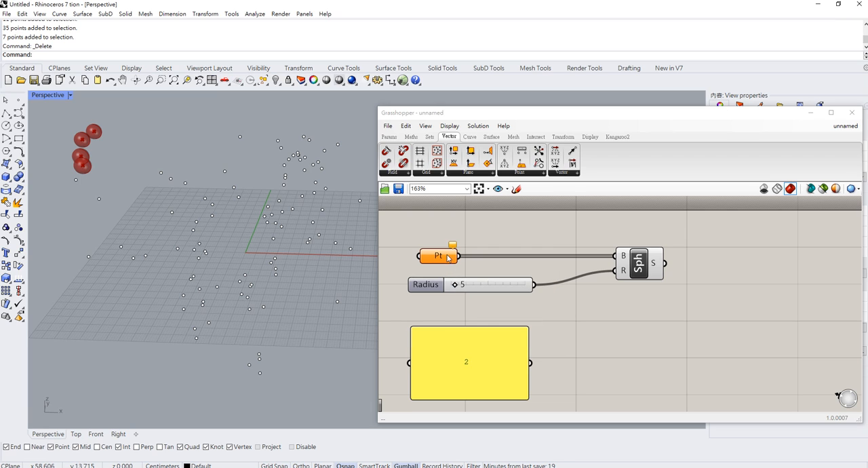
drag(122, 182, 55, 124)
key(Delete)
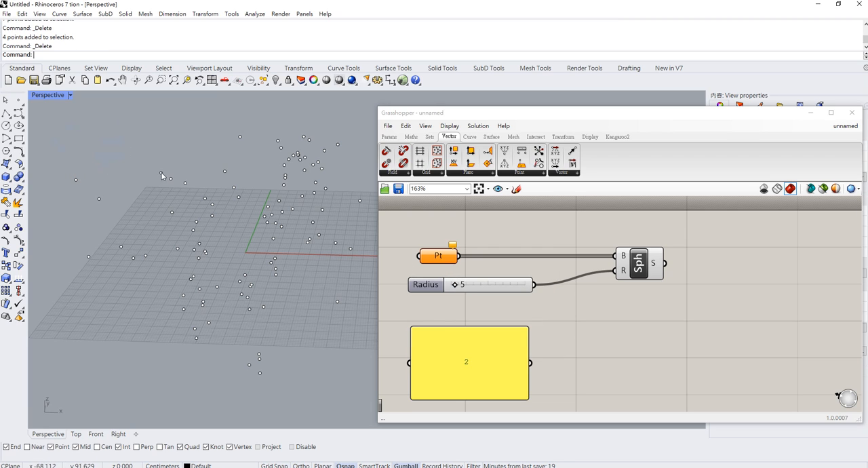
mouse_move(439, 256)
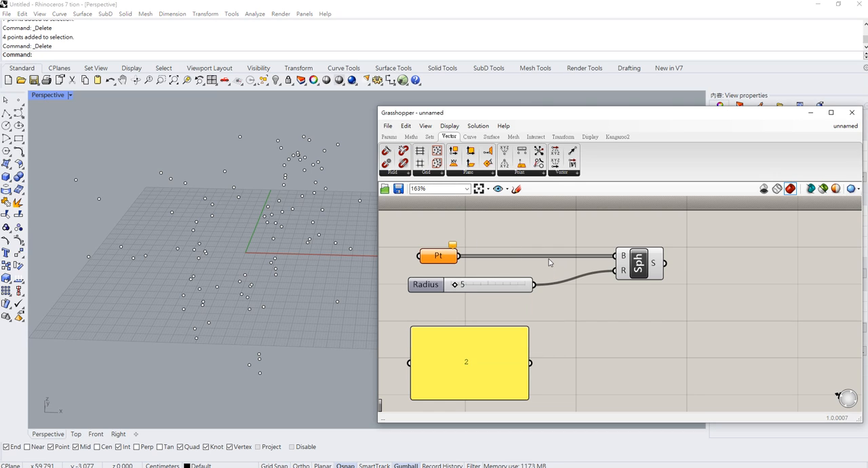
Delete all remaining points from the Perspective viewport.
drag(326, 377, 77, 119)
key(Delete)
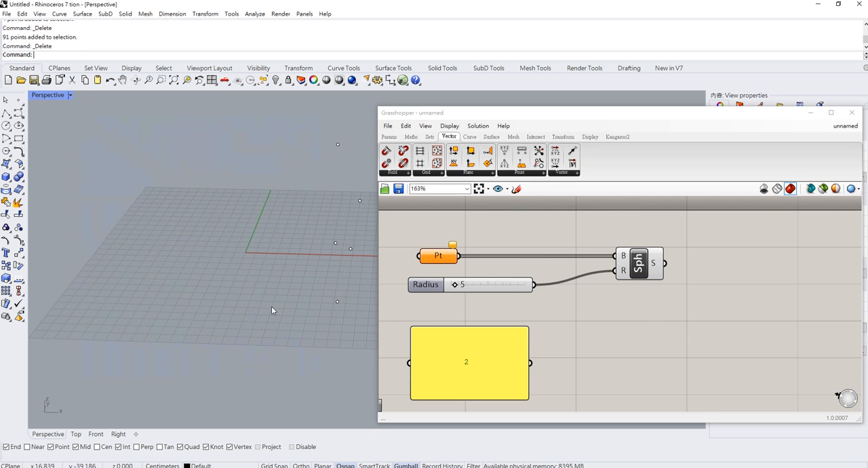
drag(345, 327, 312, 128)
key(Delete)
drag(365, 213, 347, 185)
key(Delete)
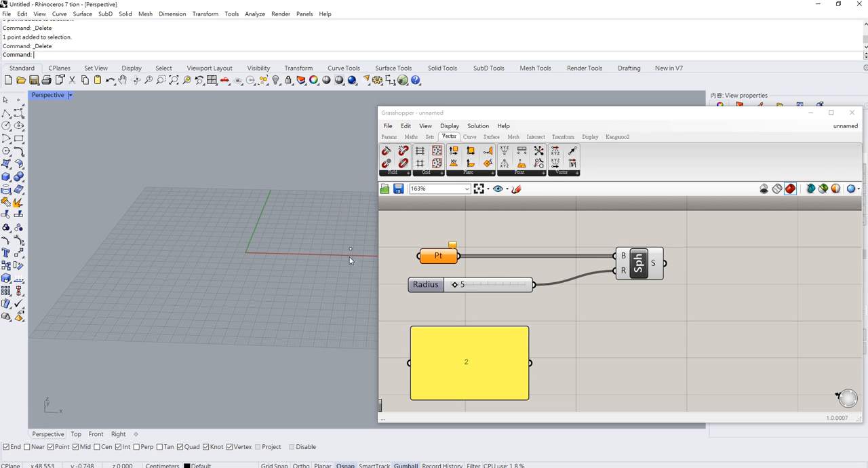
drag(354, 257, 326, 211)
key(Delete)
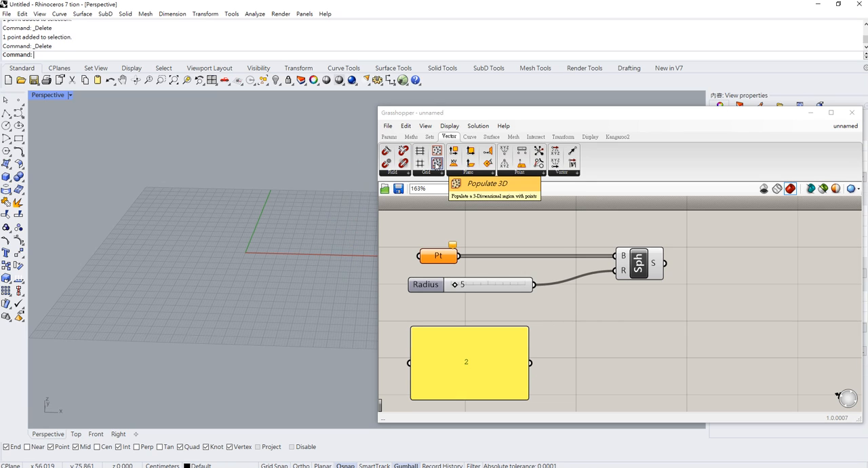
Add a Populate 3D component above Pt and connect its P output to the Sphere's base (B) input in place of Pt.
drag(436, 165, 452, 223)
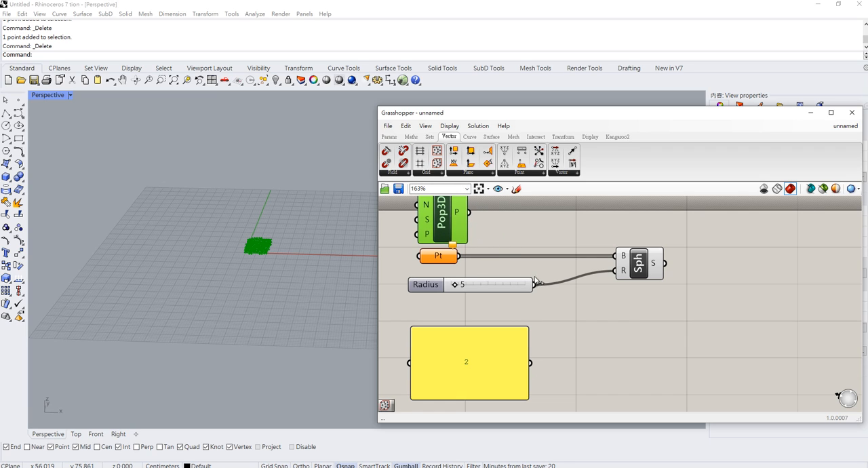
scroll(536, 280, down, 3)
drag(656, 370, 425, 202)
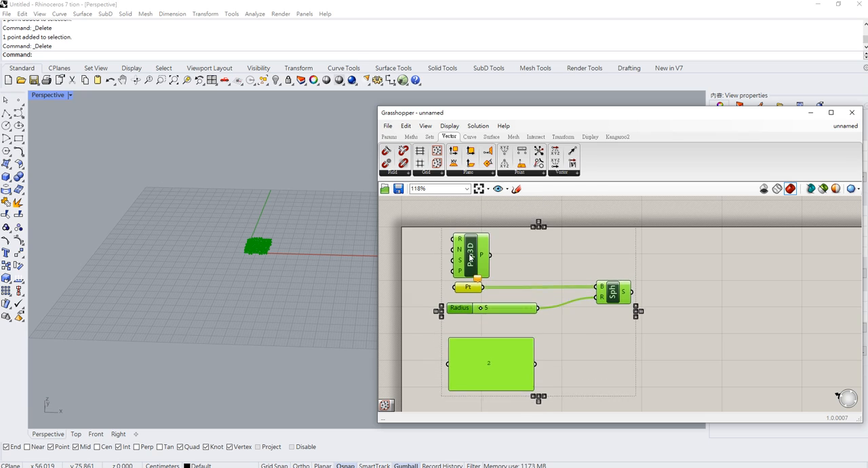
click(494, 253)
scroll(492, 258, up, 2)
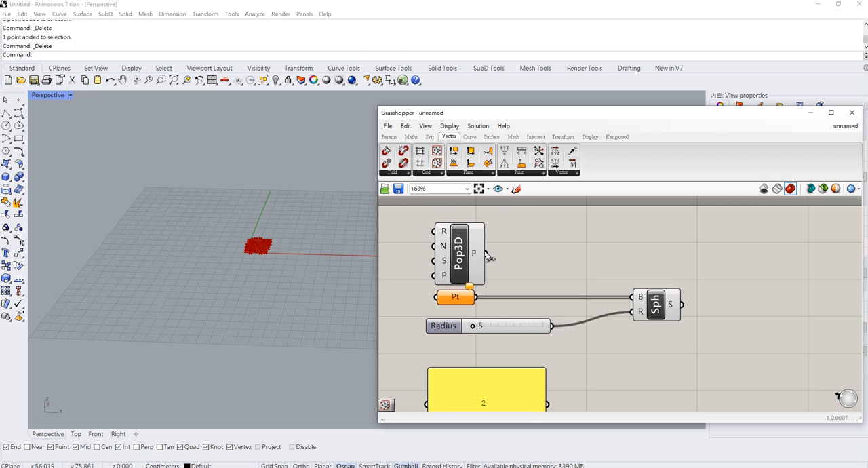
drag(487, 255, 657, 298)
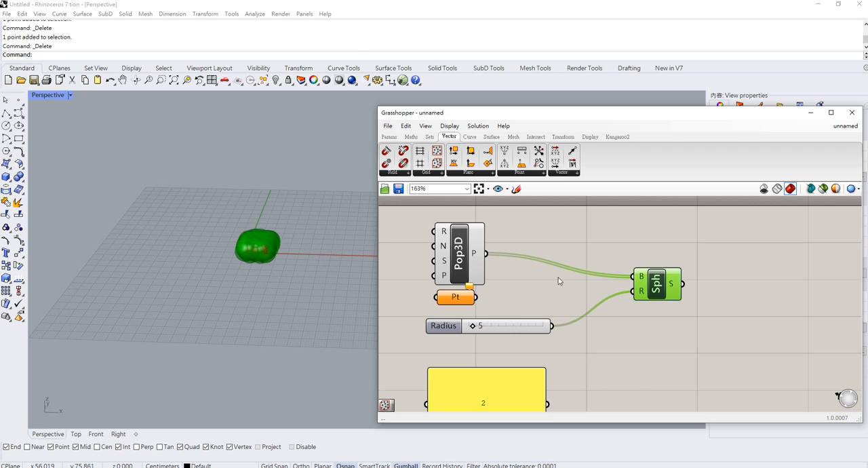
Duplicate the Radius slider and place the copy beside the input side of the Populate 3D component.
scroll(559, 281, up, 3)
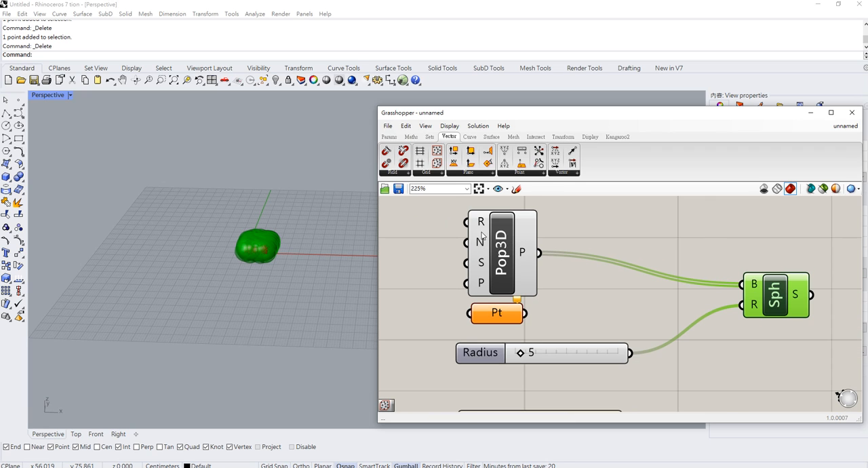
scroll(566, 310, down, 2)
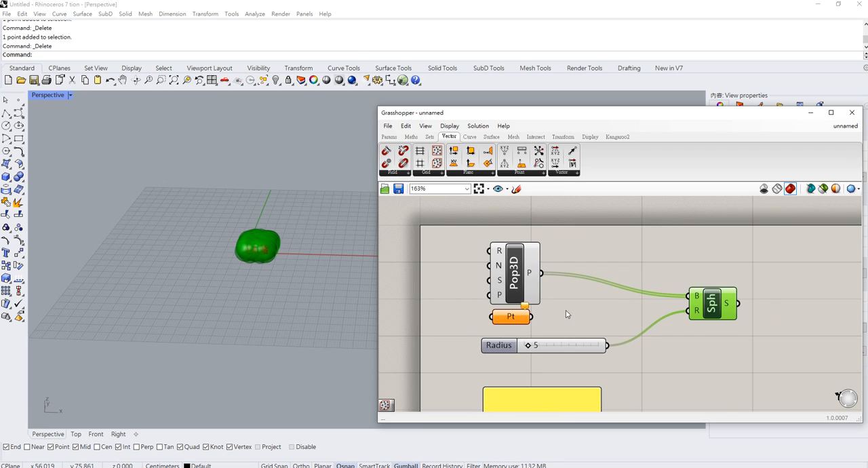
click(614, 347)
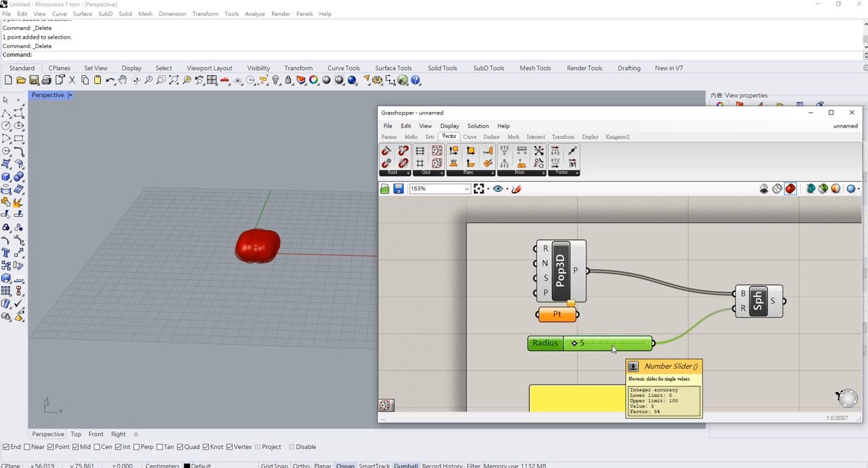
alt+drag(612, 345, 454, 267)
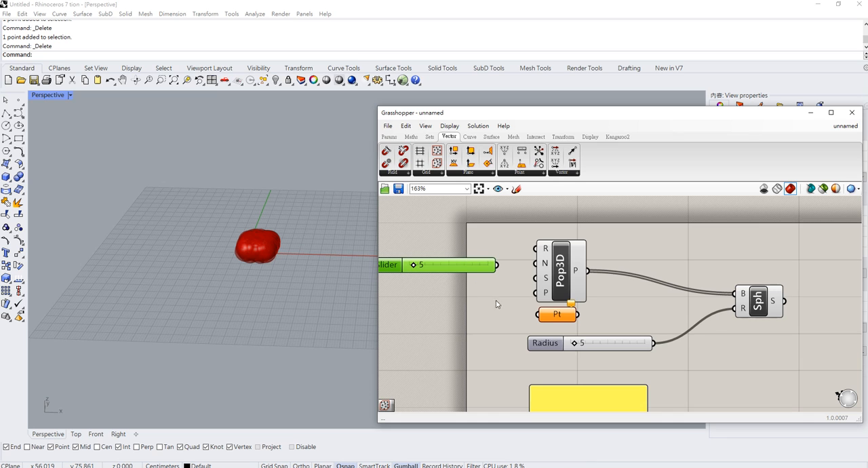
scroll(505, 291, down, 2)
scroll(517, 286, up, 2)
scroll(529, 282, up, 2)
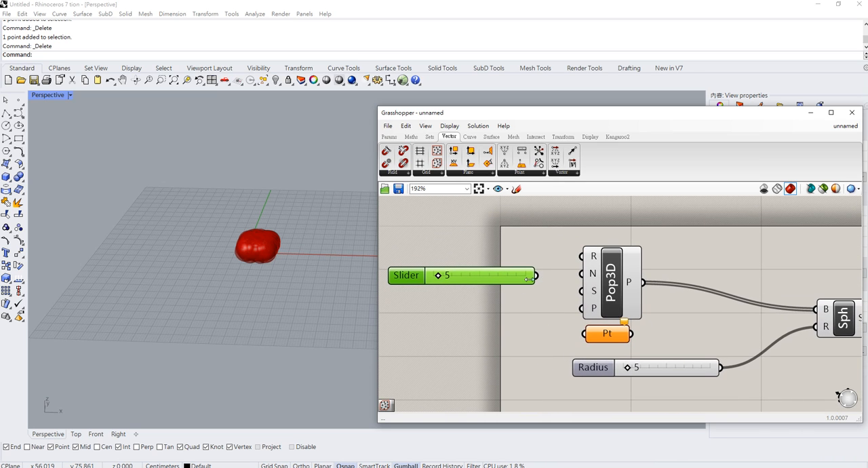
Set the copied slider to 30 and connect it to the count (N) input of Populate 3D.
mouse_move(594, 259)
drag(438, 276, 461, 278)
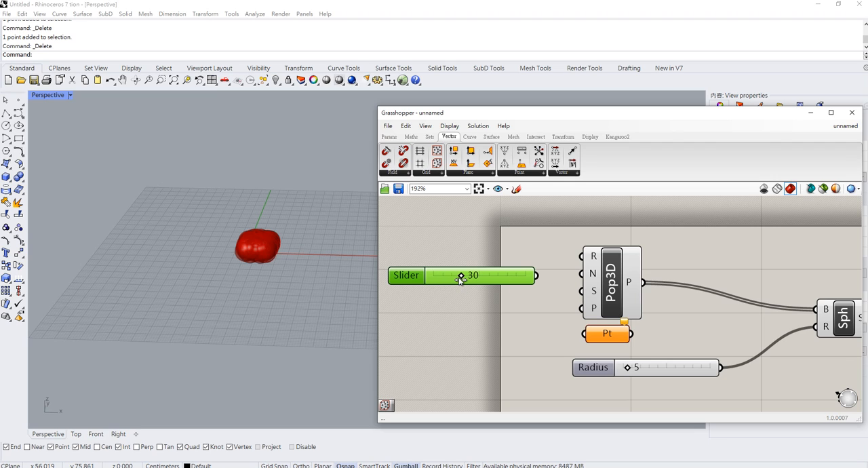
drag(536, 275, 577, 275)
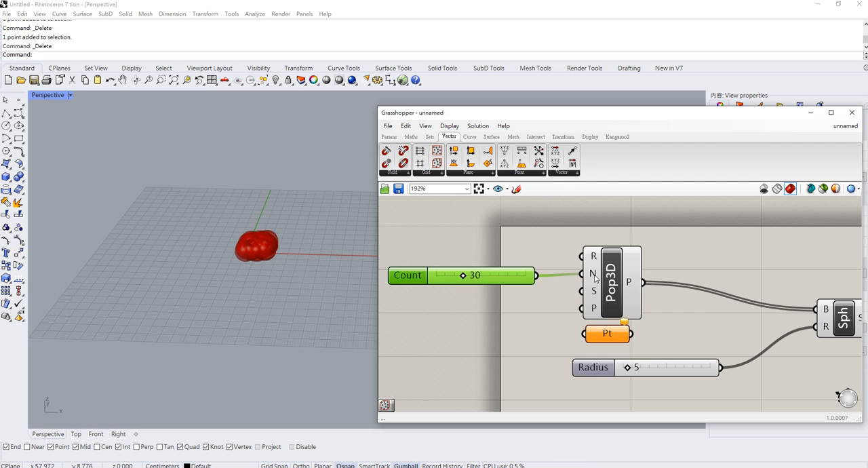
Place a copy of the Count slider set to 6 beneath it and connect it to the seed (S) input of Populate 3D.
mouse_move(599, 295)
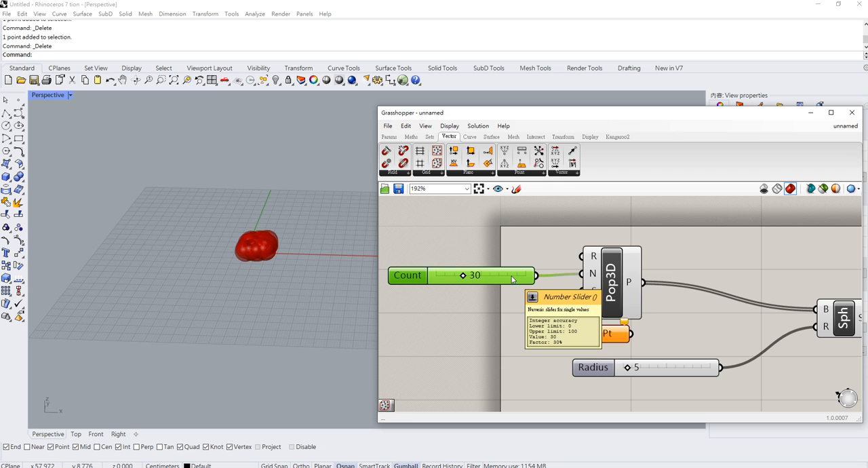
key(ctrl+c)
key(ctrl+v)
drag(512, 285, 439, 308)
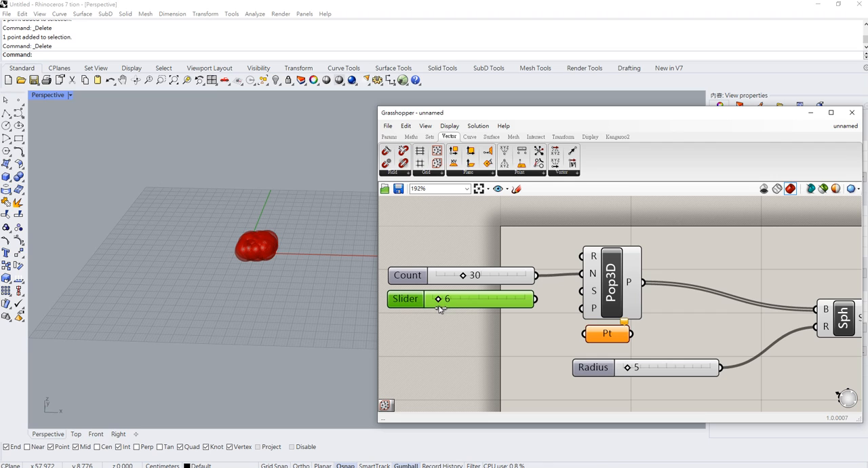
drag(535, 300, 581, 290)
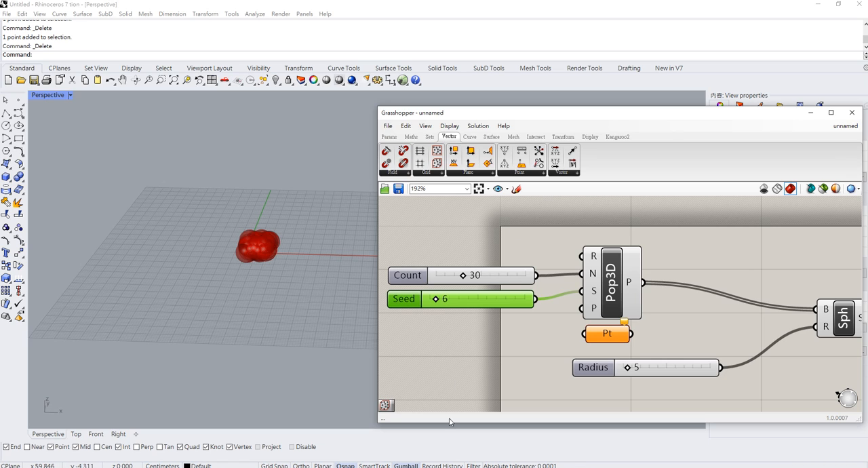
click(363, 437)
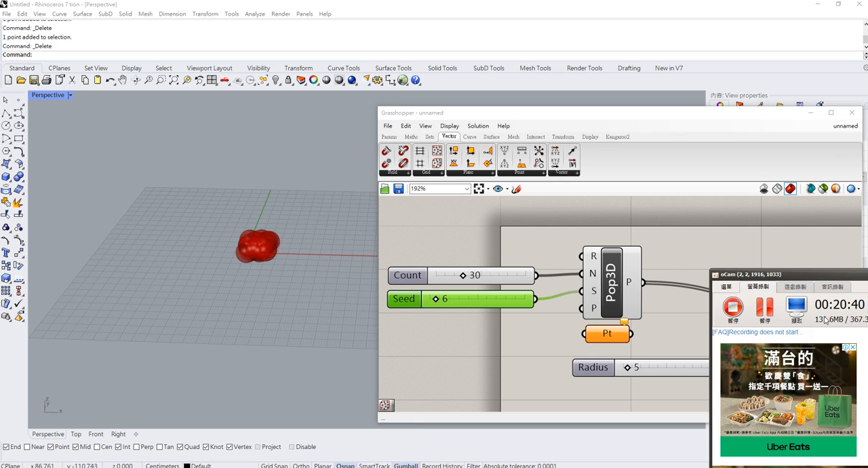
click(766, 311)
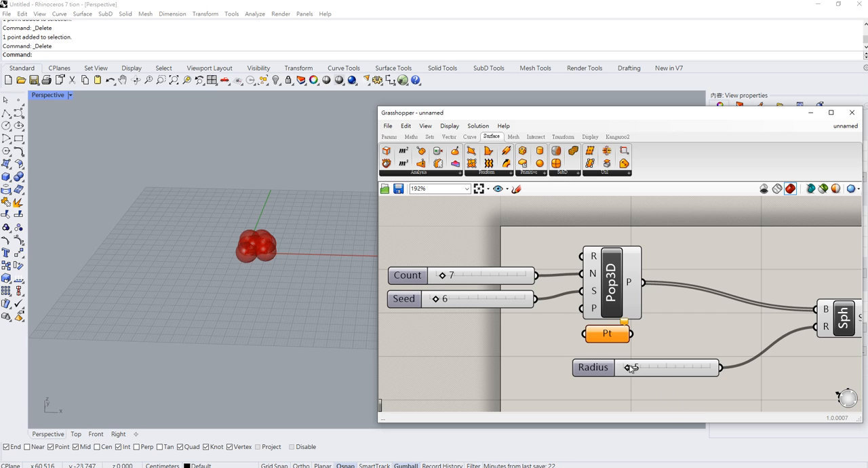
Disconnect the Populate 3D output from the Sphere's base (B) input.
right_drag(276, 269, 280, 265)
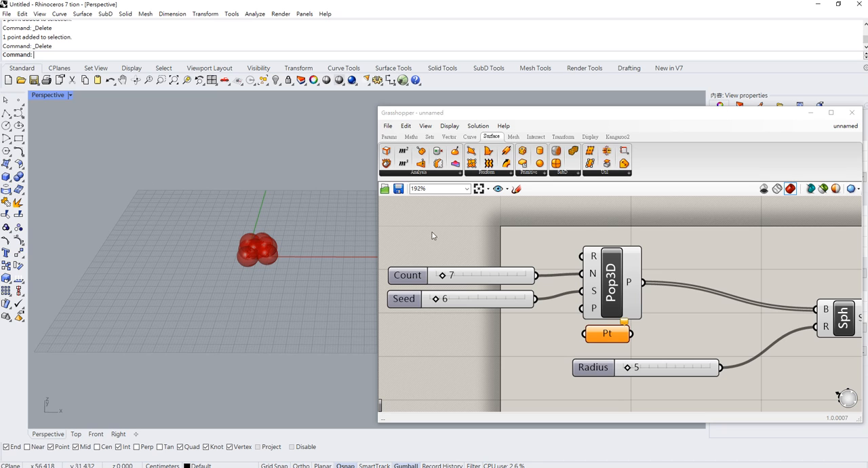
mouse_move(593, 257)
right_click(826, 311)
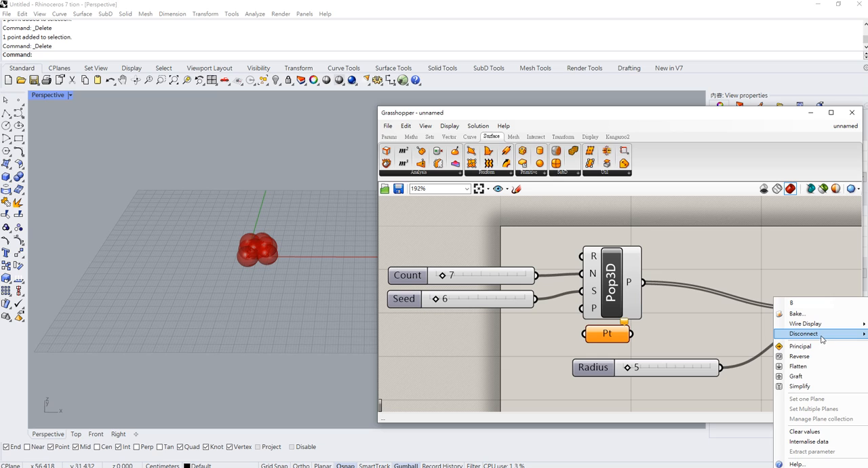
mouse_move(822, 339)
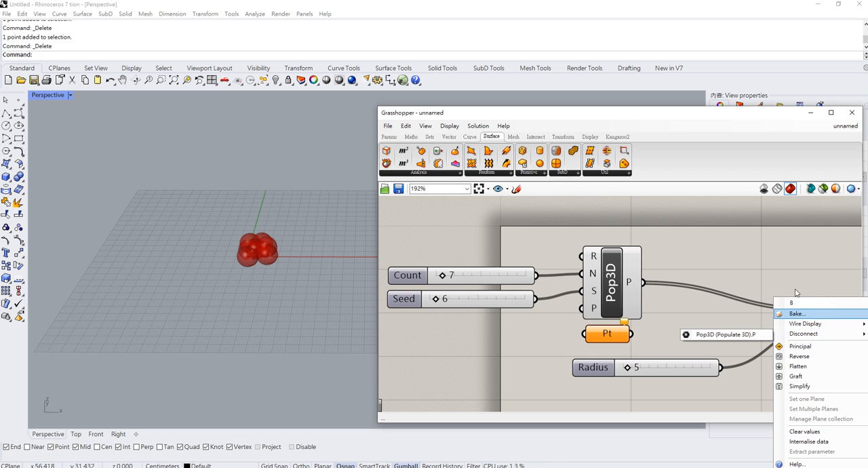
click(756, 342)
scroll(267, 254, down, 2)
scroll(267, 254, up, 8)
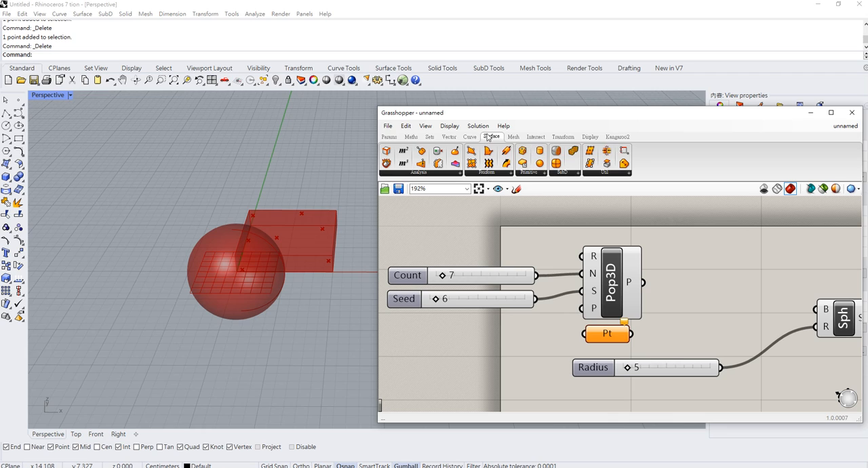
Add a Center Box component above the Count slider and connect its B output to the region (R) input of Populate 3D.
drag(522, 165, 488, 231)
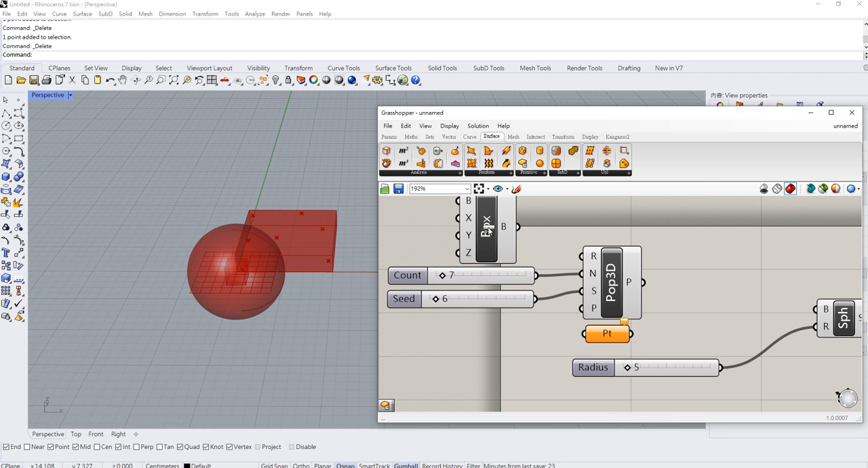
scroll(524, 234, down, 1)
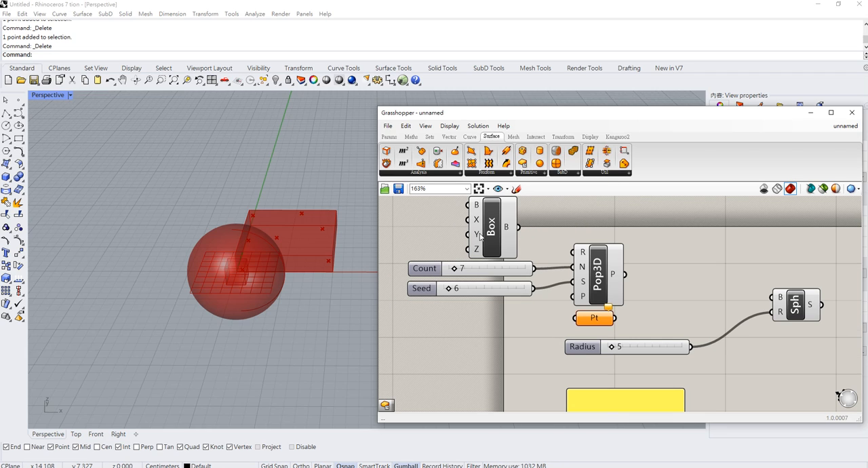
drag(520, 227, 574, 252)
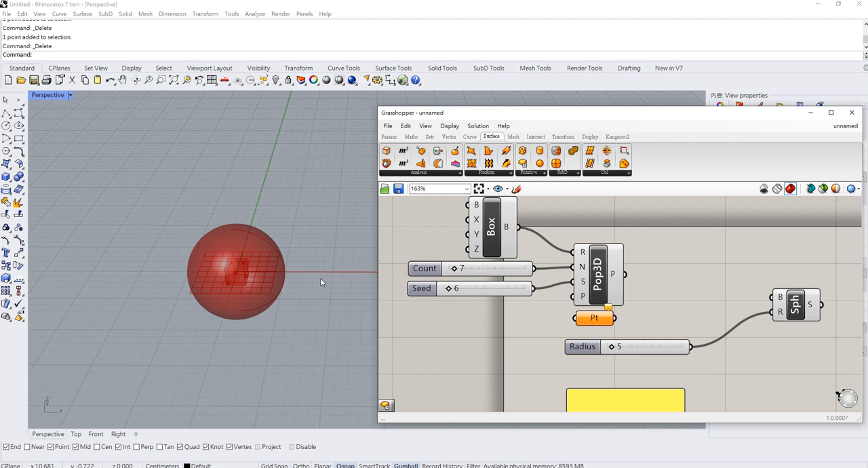
scroll(238, 286, up, 5)
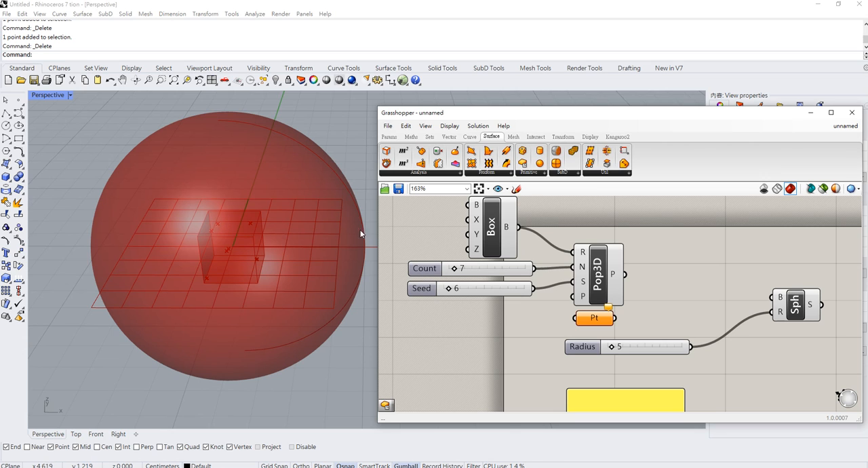
scroll(526, 239, down, 2)
scroll(513, 238, up, 1)
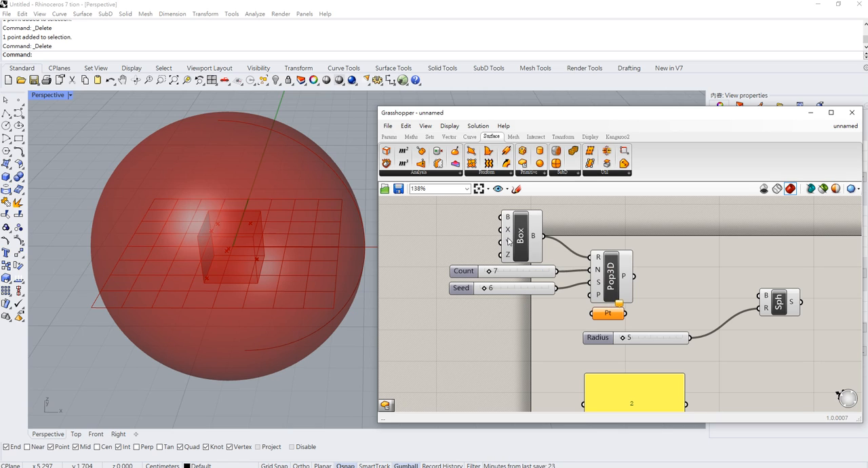
Place a copy of the Count slider beside the Box component and connect it to the X, Y and Z inputs.
click(518, 274)
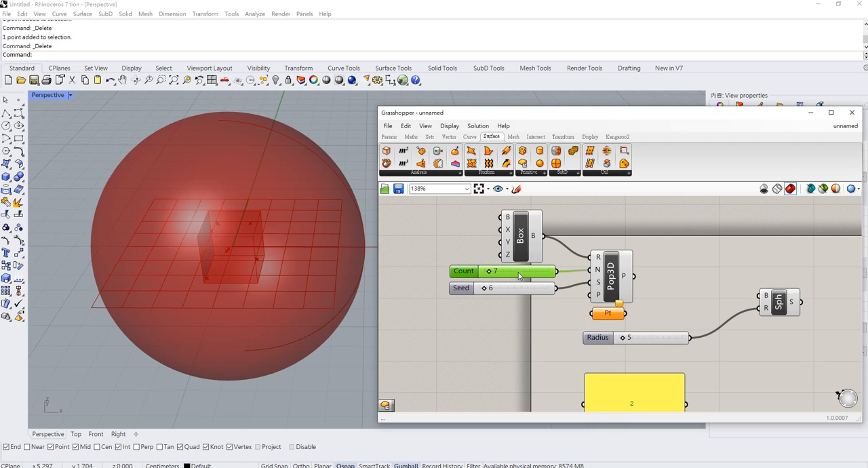
alt+drag(519, 275, 500, 254)
scroll(483, 239, down, 4)
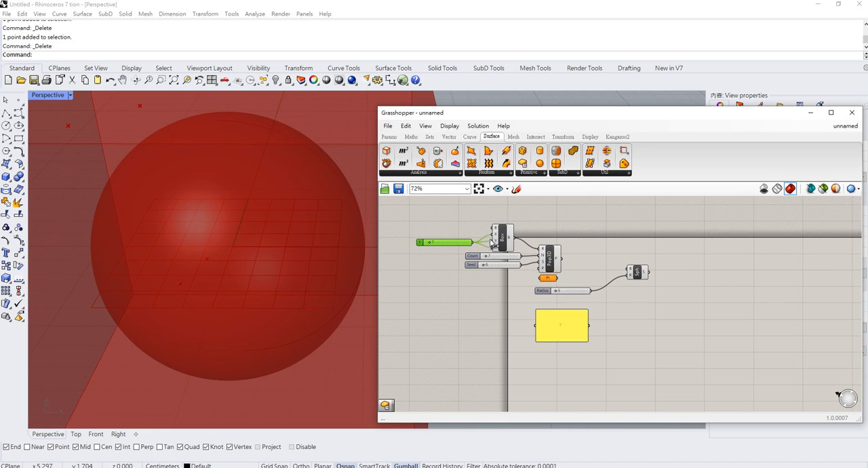
scroll(491, 243, up, 3)
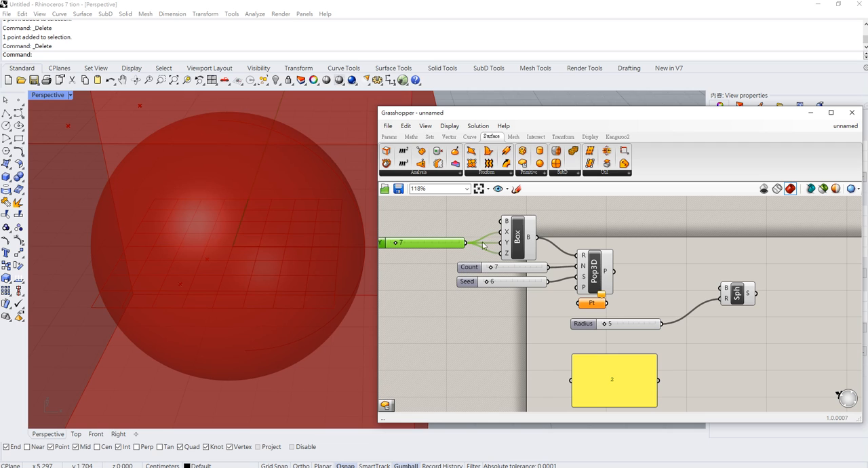
Set the slider driving the Box's X, Y and Z dimensions to 100.
scroll(483, 246, down, 2)
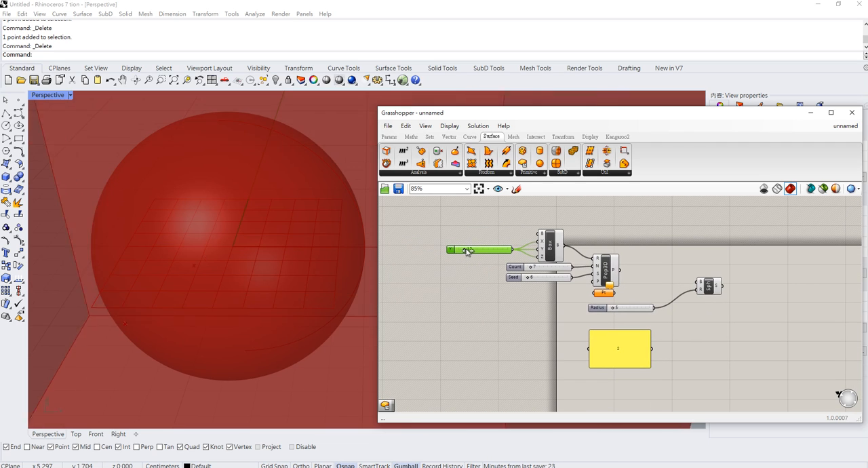
drag(466, 251, 514, 258)
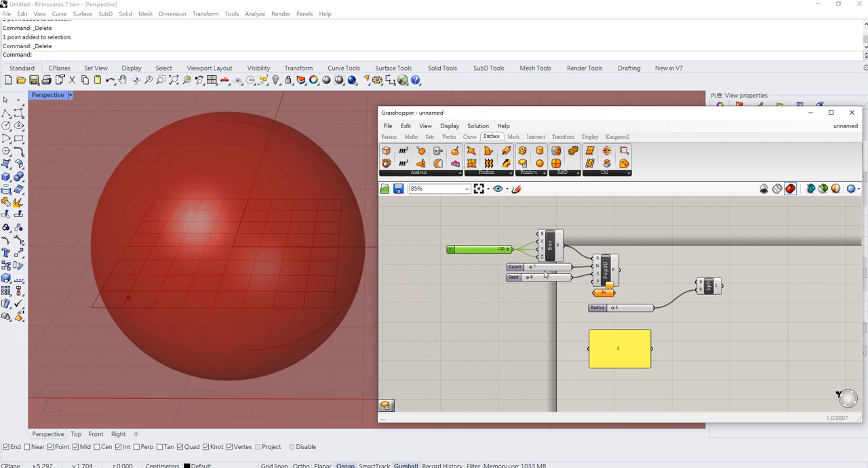
scroll(231, 262, down, 10)
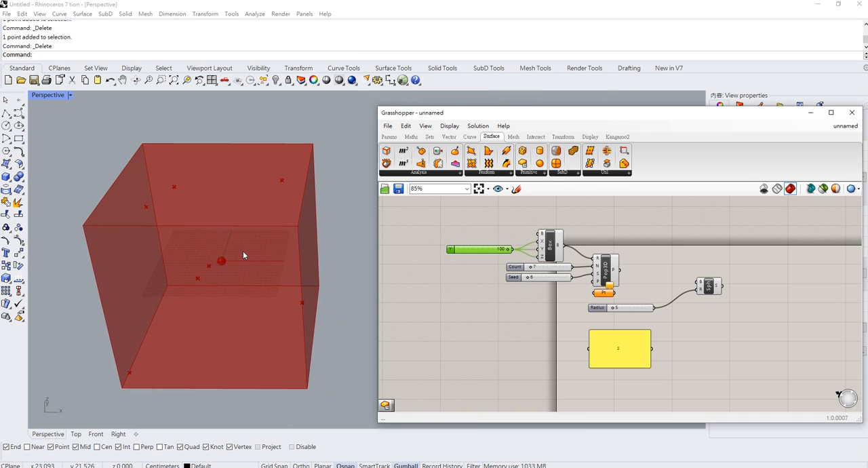
scroll(243, 260, up, 8)
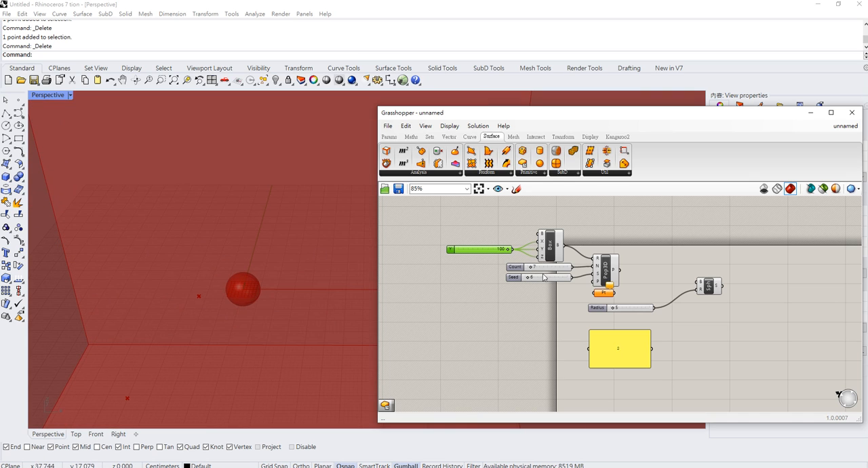
Set the Count slider to 60 and the Seed slider to 15.
scroll(543, 277, up, 5)
drag(519, 262, 571, 274)
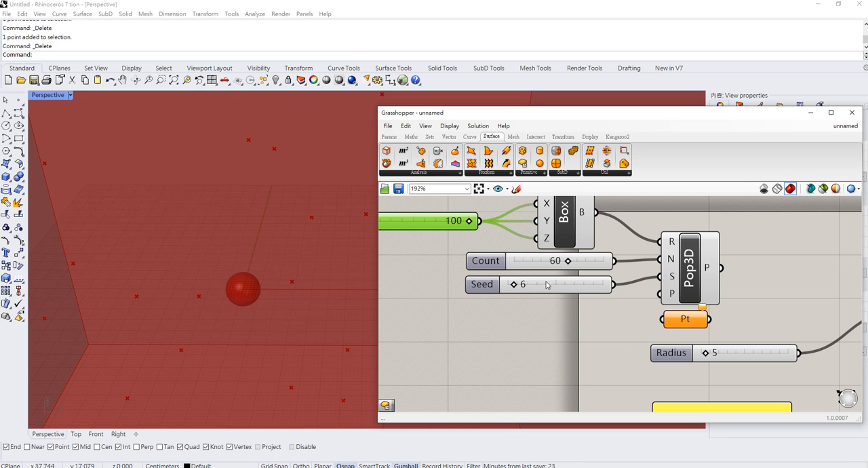
drag(517, 286, 526, 291)
Connect the P output of Populate 3D to the Sphere's base (B) input and inspect the spheres inside the box.
scroll(537, 284, down, 3)
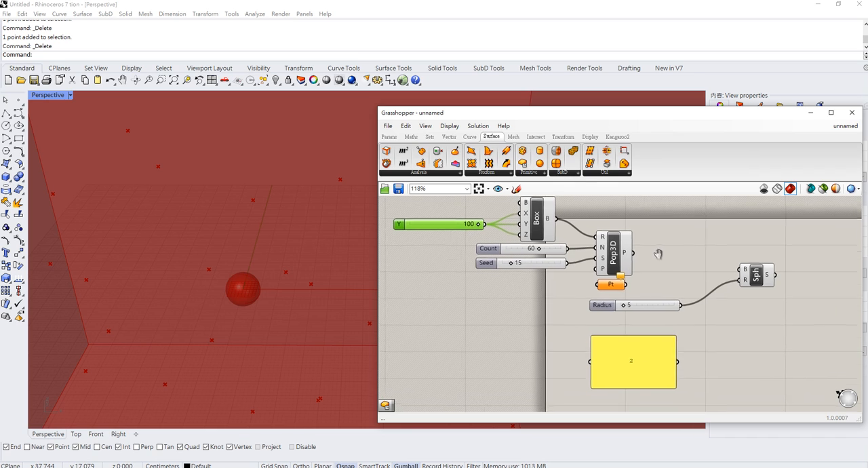
drag(634, 255, 738, 268)
scroll(205, 252, down, 10)
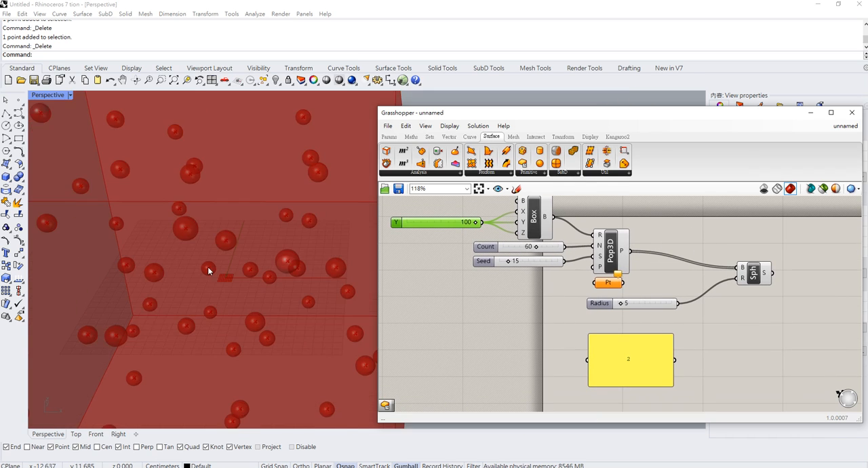
right_drag(199, 218, 257, 208)
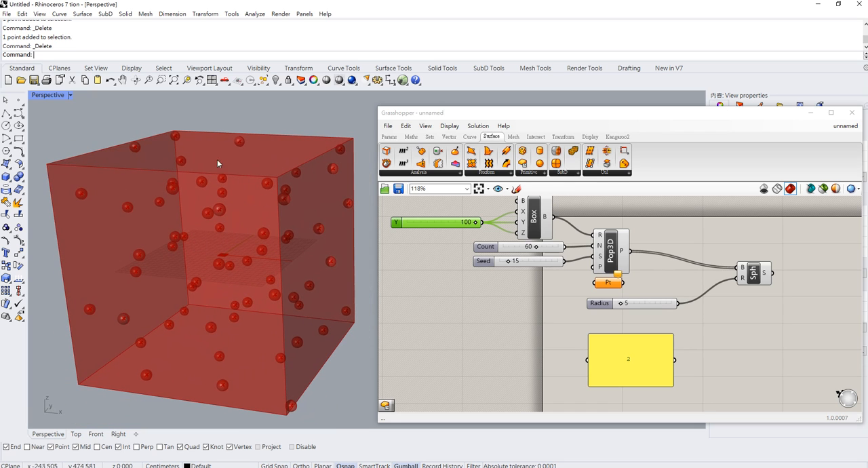
mouse_move(283, 187)
right_down()
mouse_move(253, 180)
mouse_move(269, 187)
right_up()
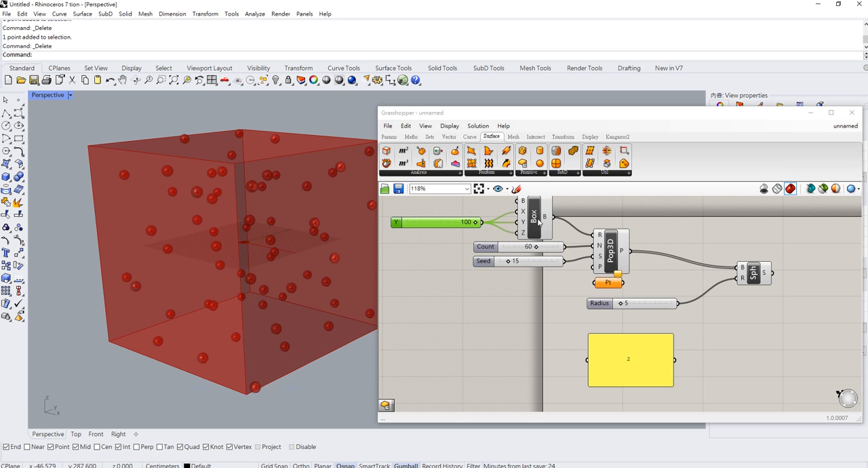
Turn off the preview of the Box component so only the spheres display in the viewport.
click(537, 221)
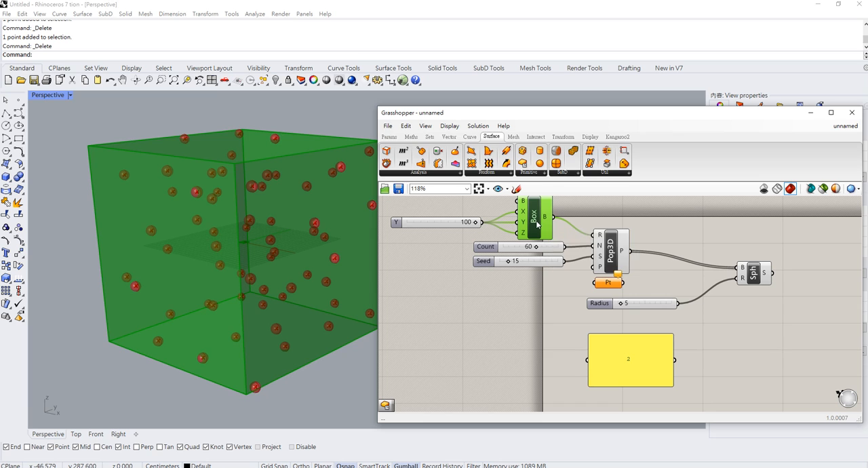
right_click(537, 221)
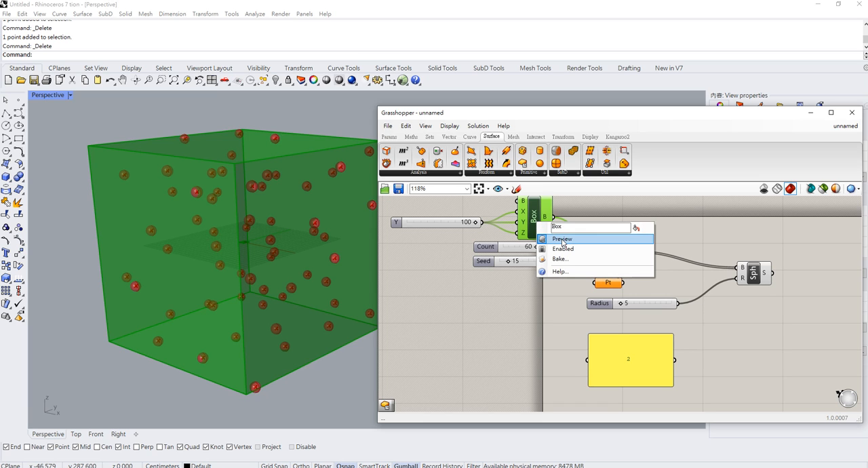
click(562, 240)
right_drag(229, 247, 308, 242)
click(560, 229)
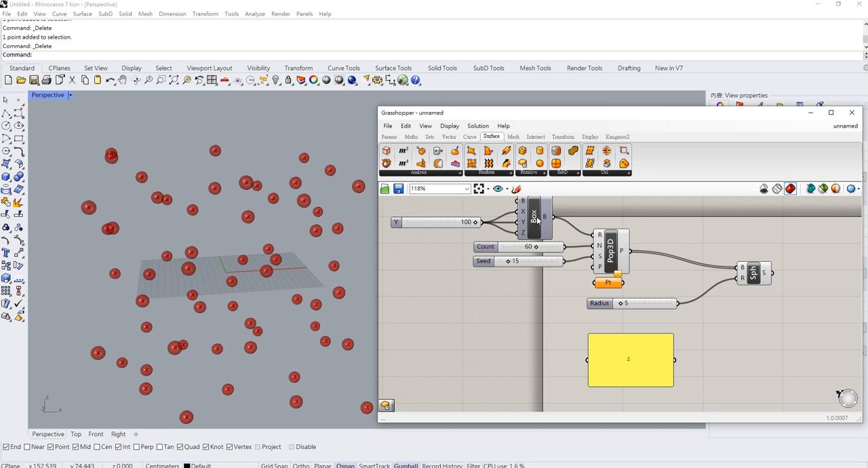
Move all connected components and the Pt parameter together away from the yellow panel, leaving the panel in place.
right_drag(549, 224, 559, 247)
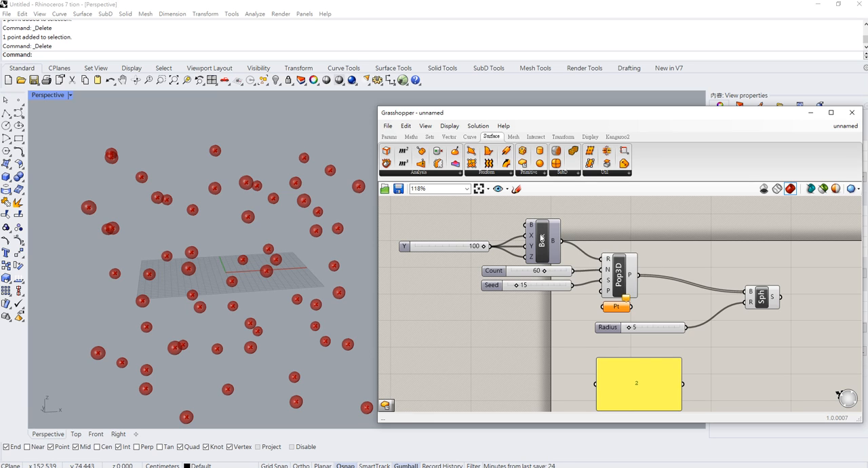
drag(799, 341, 398, 209)
scroll(498, 238, down, 2)
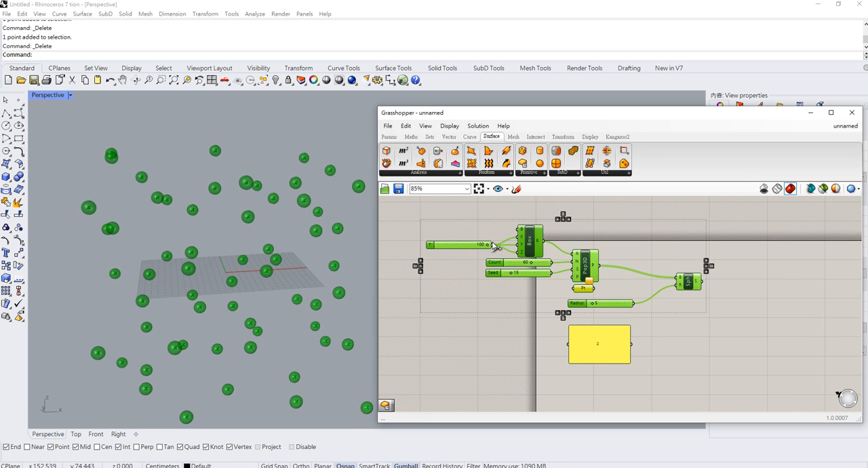
drag(745, 315, 418, 209)
drag(528, 248, 653, 279)
click(737, 278)
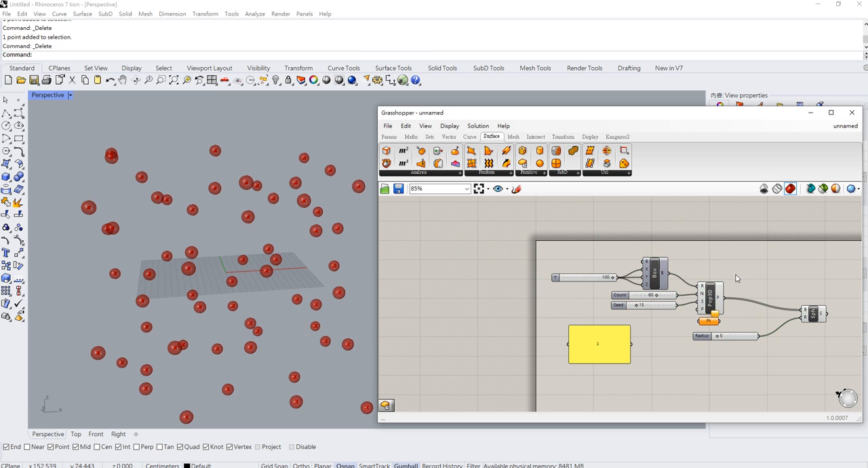
Move the Pt parameter beside the yellow panel and tidy the positions of the Sphere component and Y slider.
scroll(606, 268, up, 4)
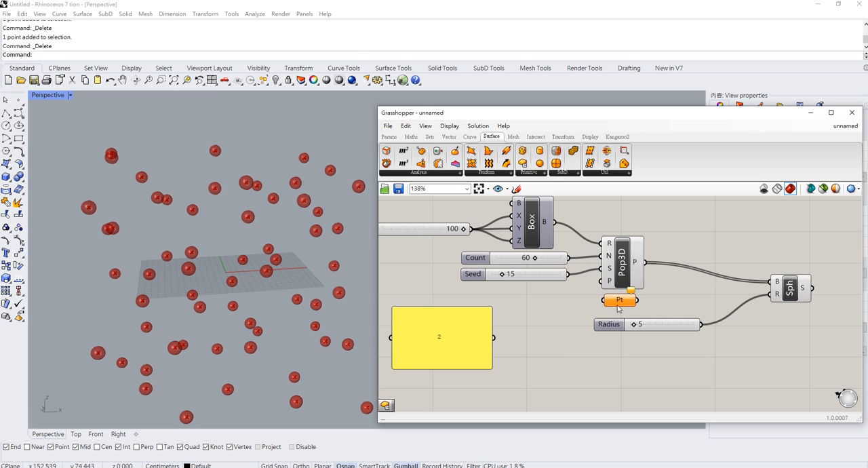
drag(620, 298, 529, 339)
scroll(611, 299, down, 1)
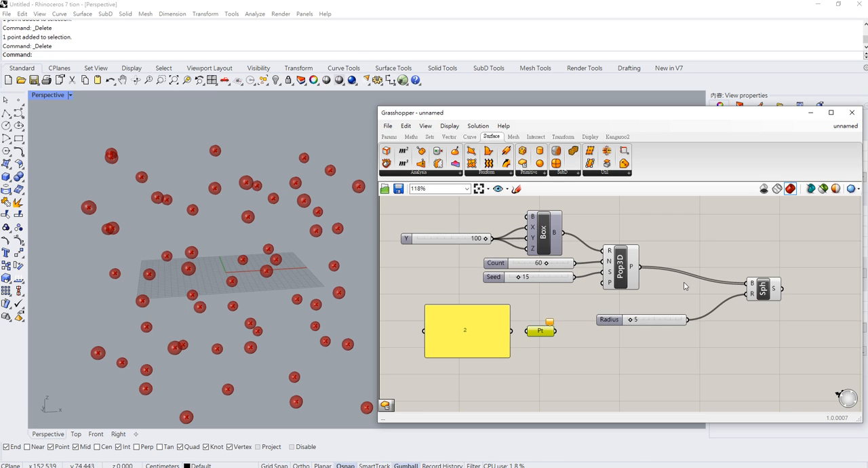
drag(770, 290, 761, 276)
right_drag(588, 233, 630, 242)
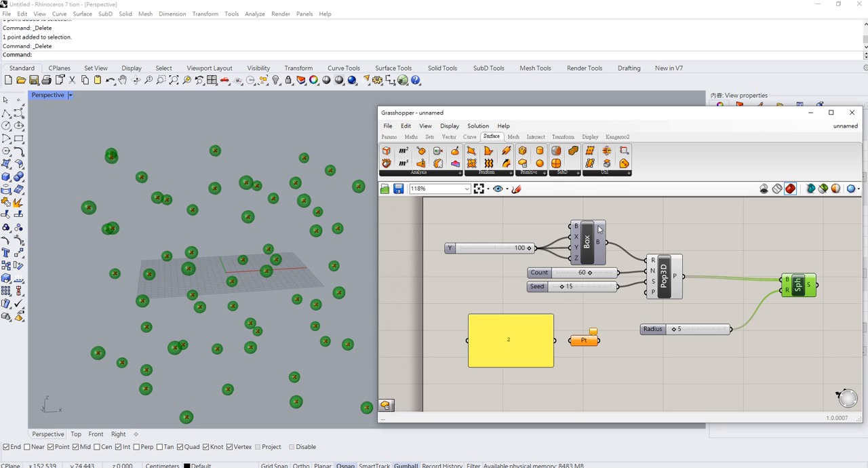
drag(492, 254, 492, 251)
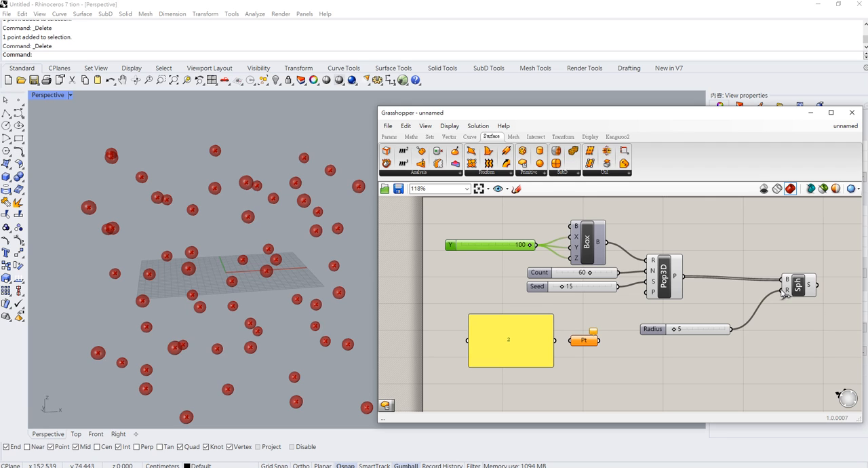
drag(797, 286, 786, 286)
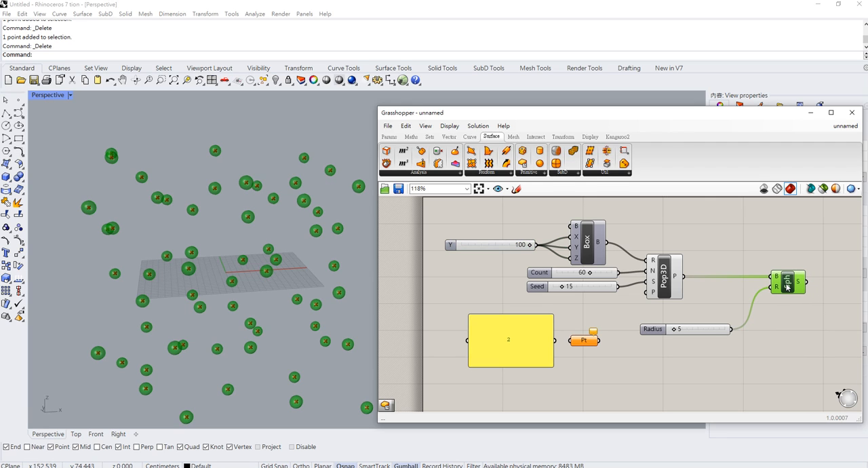
right_drag(340, 221, 301, 233)
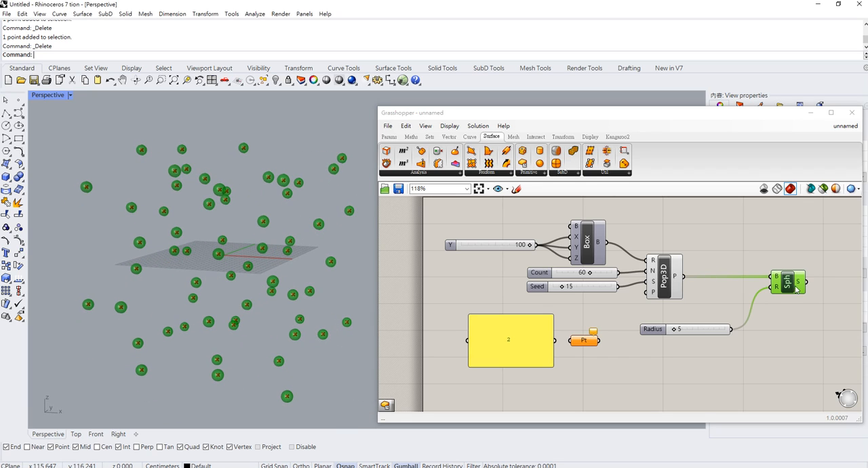
click(725, 298)
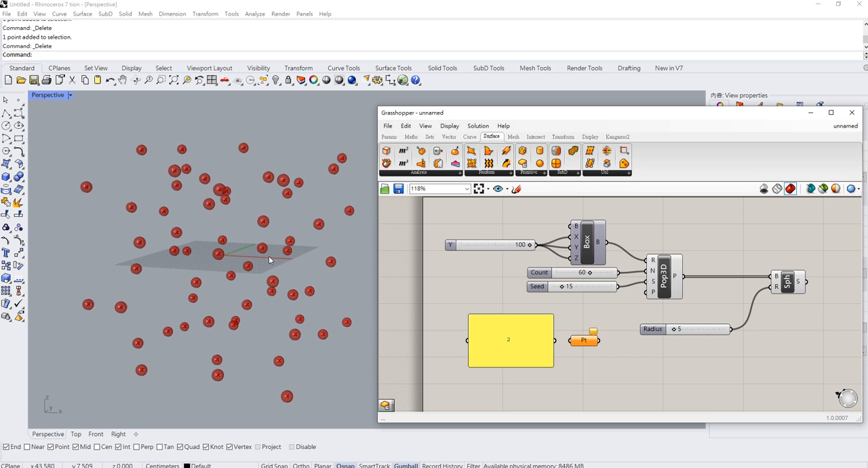
right_drag(272, 257, 296, 266)
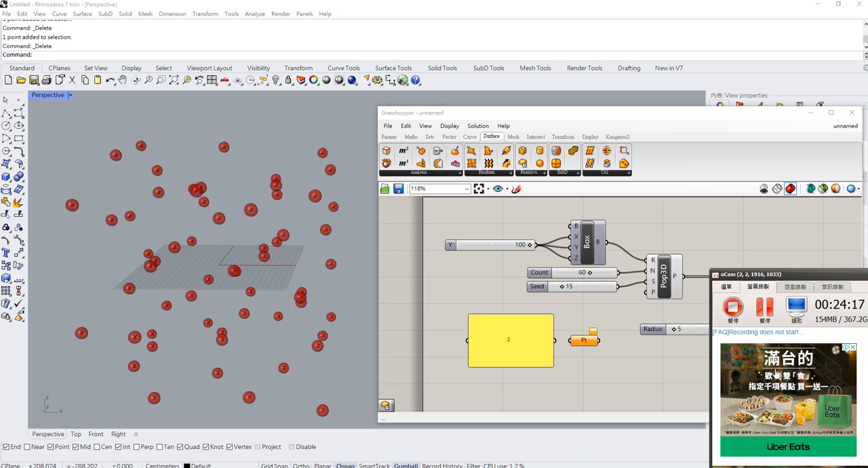
click(687, 373)
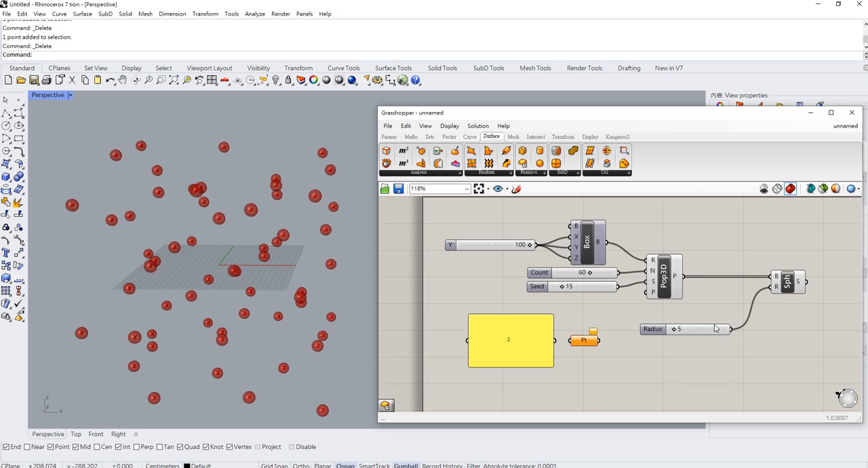
double_click(630, 351)
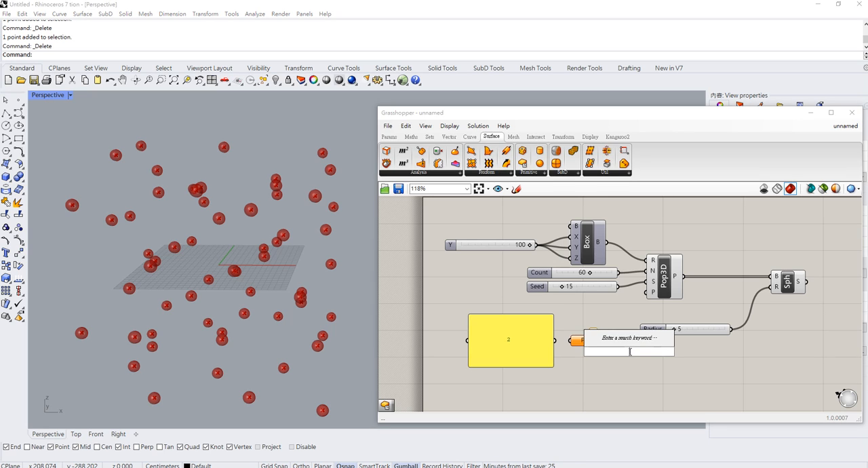
text(ra)
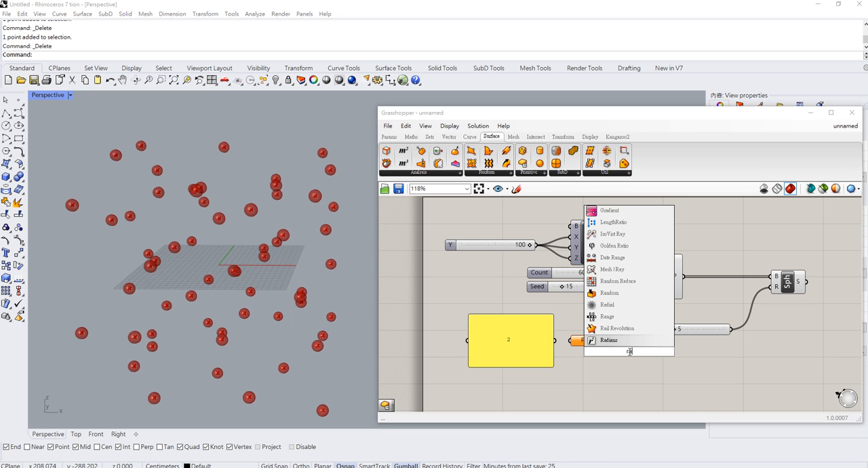
click(713, 370)
Add a Random component to the canvas and place it below the Radius slider.
double_click(713, 370)
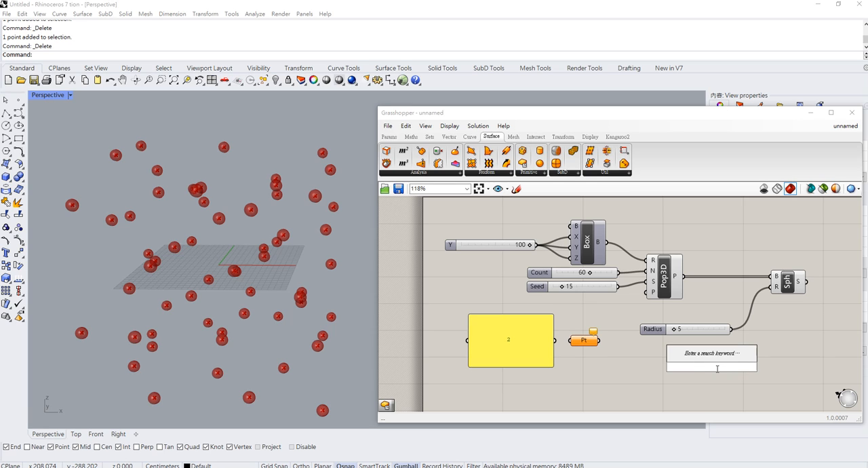
text(ran)
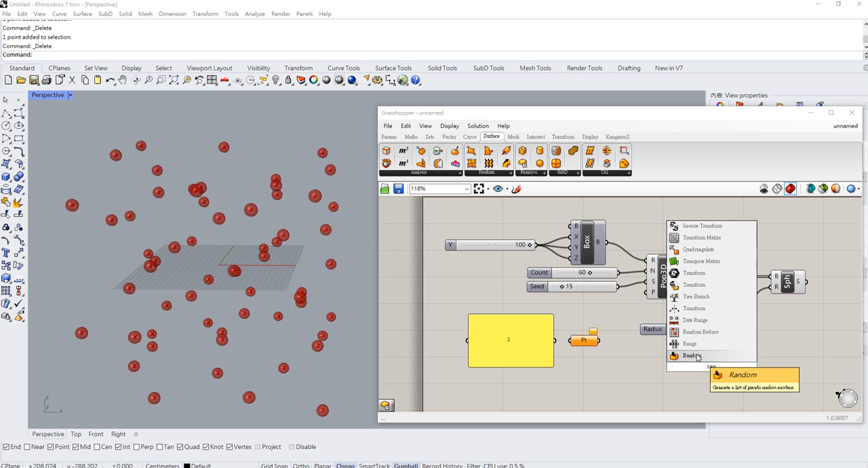
click(697, 357)
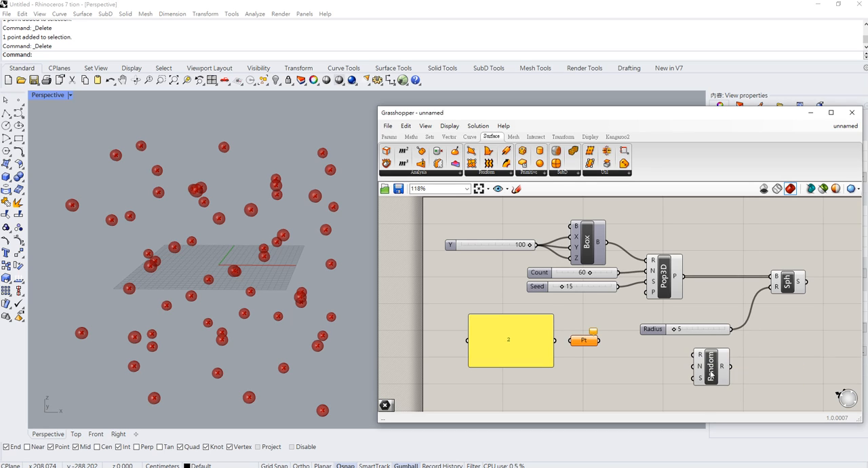
drag(711, 373, 630, 374)
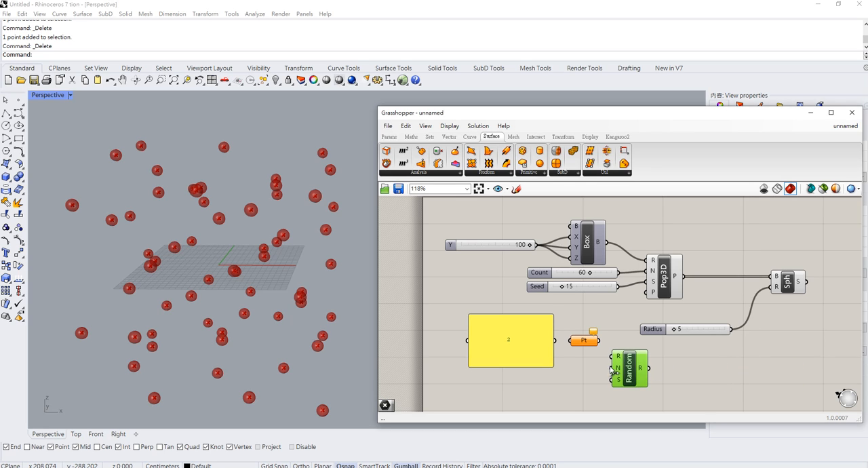
right_drag(620, 354, 632, 331)
right_drag(628, 299, 593, 297)
mouse_move(597, 337)
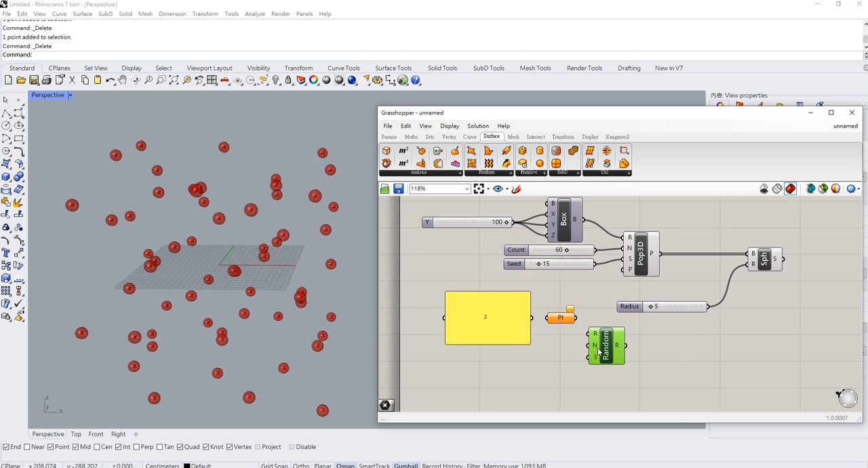
mouse_move(598, 351)
Connect the Random output to the Sphere's radius (R) input in place of the slider and inspect the varied sphere sizes.
drag(625, 345, 751, 266)
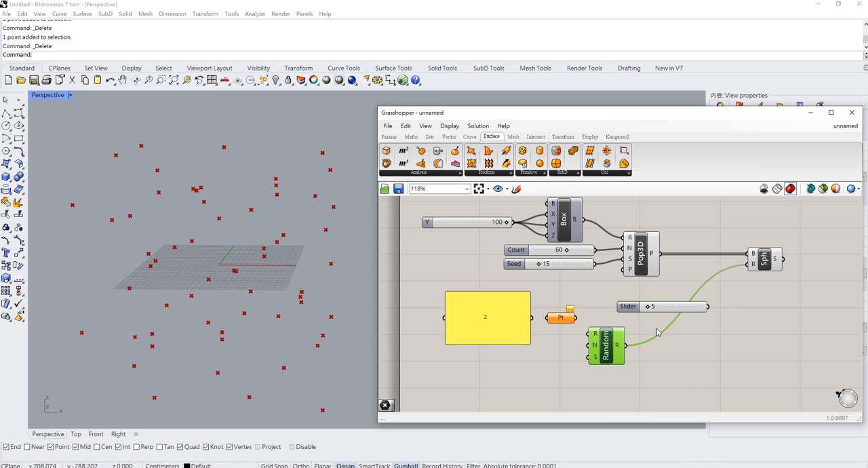
drag(605, 342, 666, 325)
scroll(274, 250, up, 5)
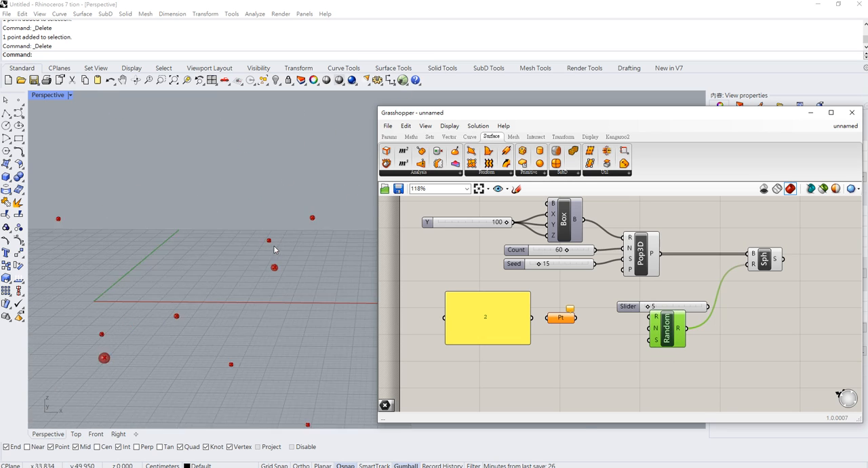
scroll(274, 250, up, 8)
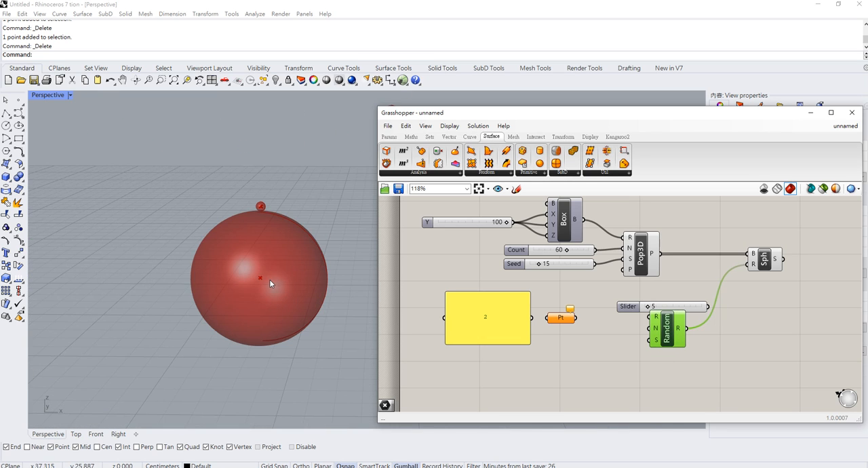
Move the disconnected slider, the yellow panel and the Pt parameter away to free space beside the Random component's inputs.
drag(661, 309, 561, 363)
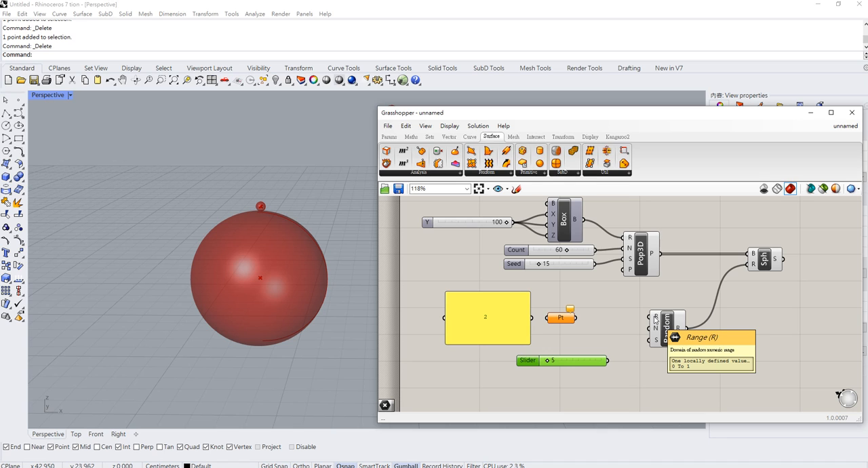
drag(595, 332, 448, 297)
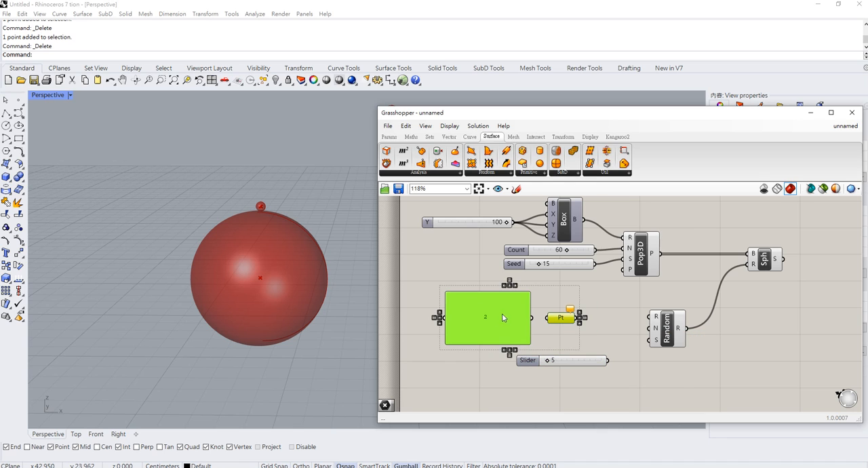
drag(502, 314, 431, 308)
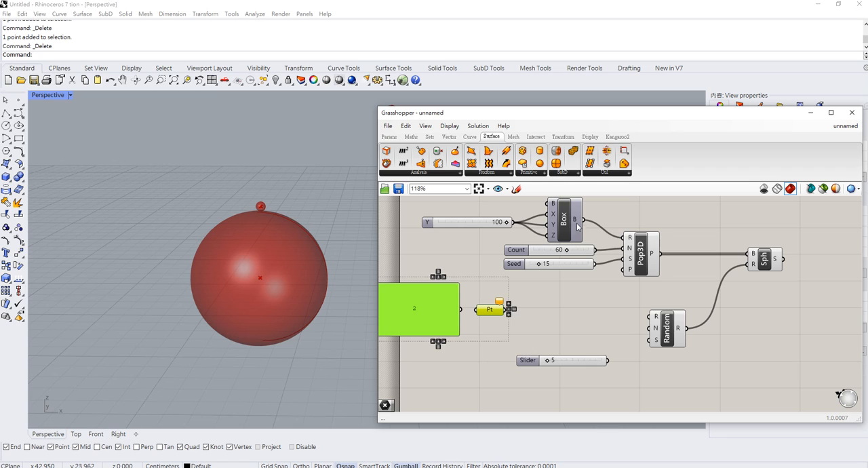
mouse_move(632, 240)
click(614, 313)
Place a Construct Domain component beside the Random component and check its A and B inputs.
click(411, 137)
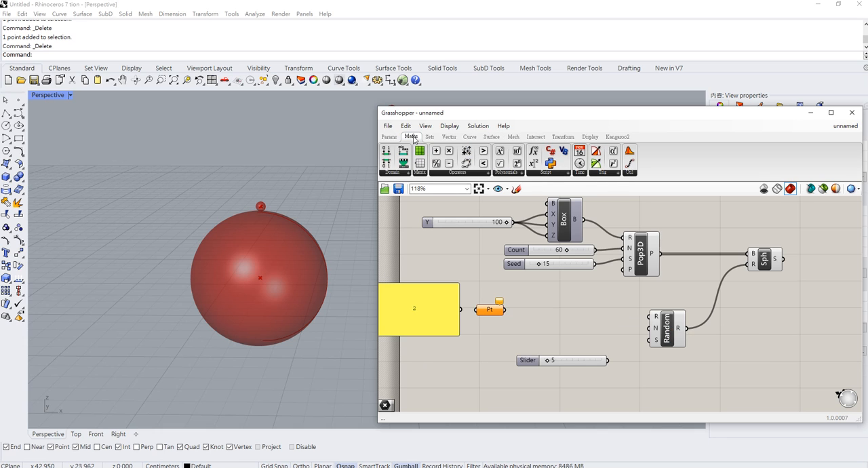
click(405, 176)
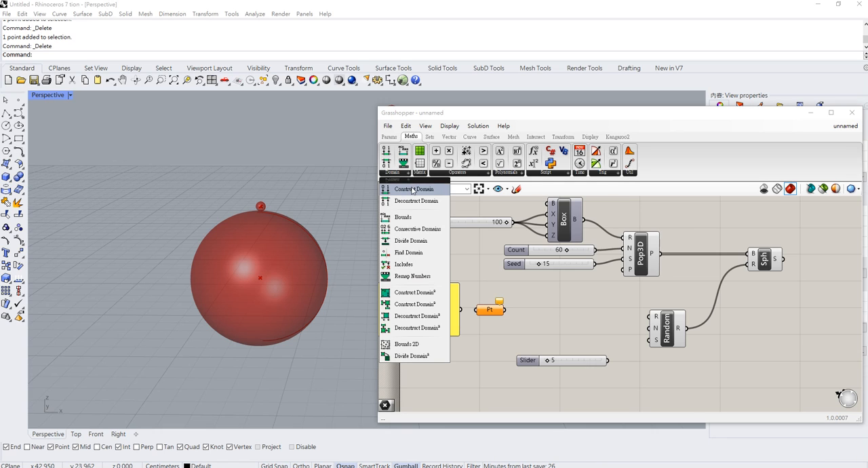
click(412, 190)
click(573, 307)
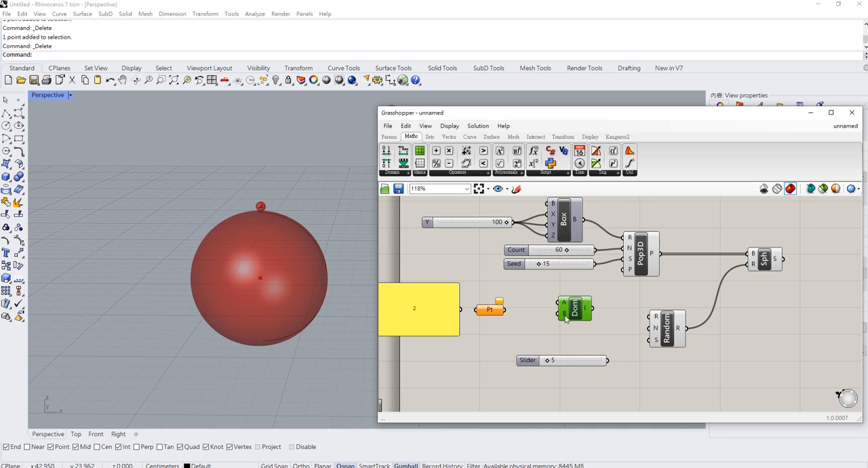
right_drag(545, 303, 578, 301)
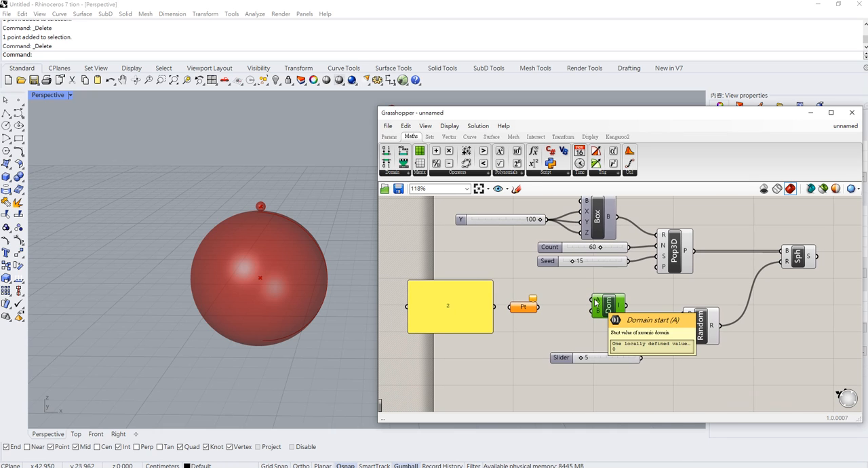
mouse_move(597, 312)
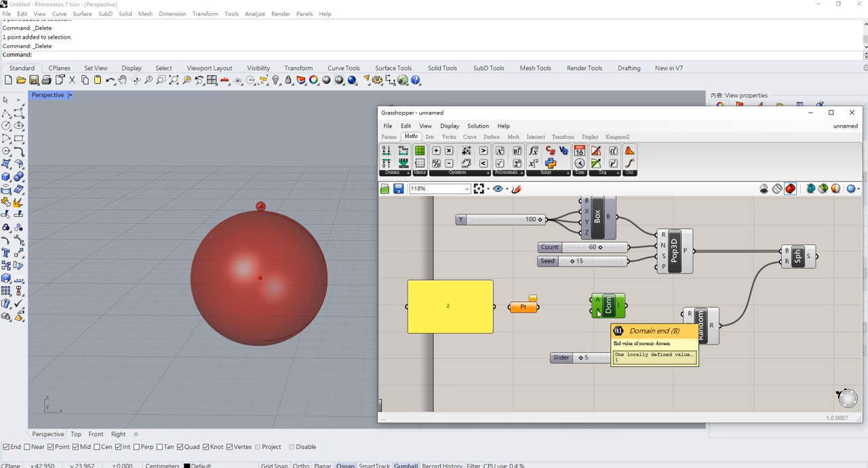
Clear the Pt parameter away and feed the Construct Domain's A and B inputs from two duplicated number sliders, with A at 0.
drag(527, 307, 482, 269)
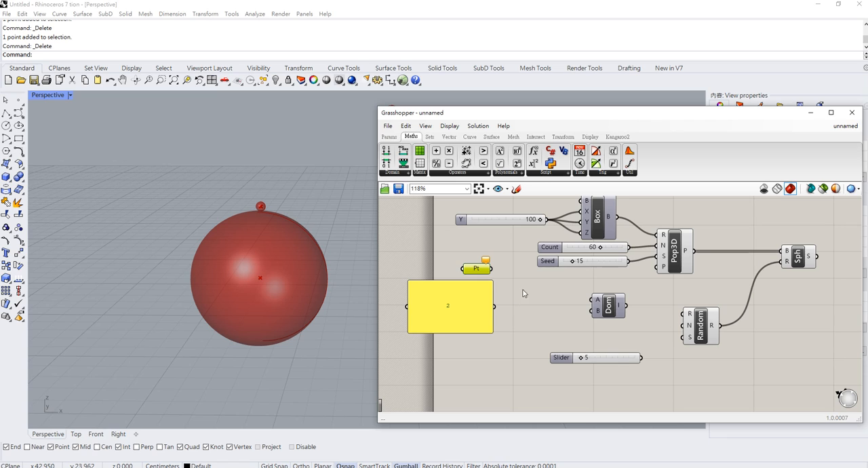
click(615, 249)
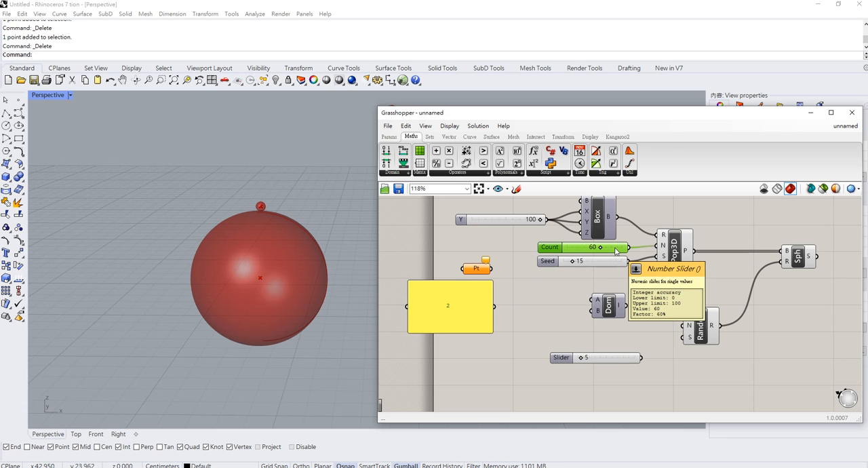
alt+drag(615, 251, 511, 311)
mouse_move(576, 299)
mouse_down()
mouse_move(591, 304)
mouse_move(565, 299)
mouse_up()
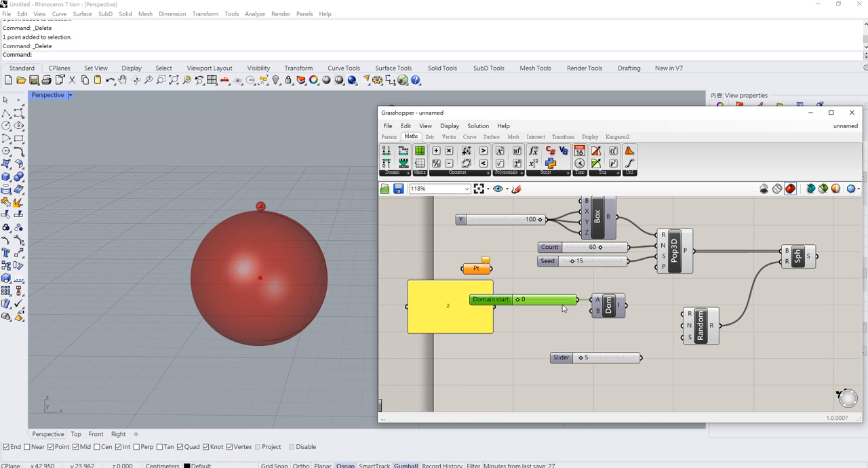
drag(559, 304, 592, 311)
key(ctrl+c)
key(ctrl+v)
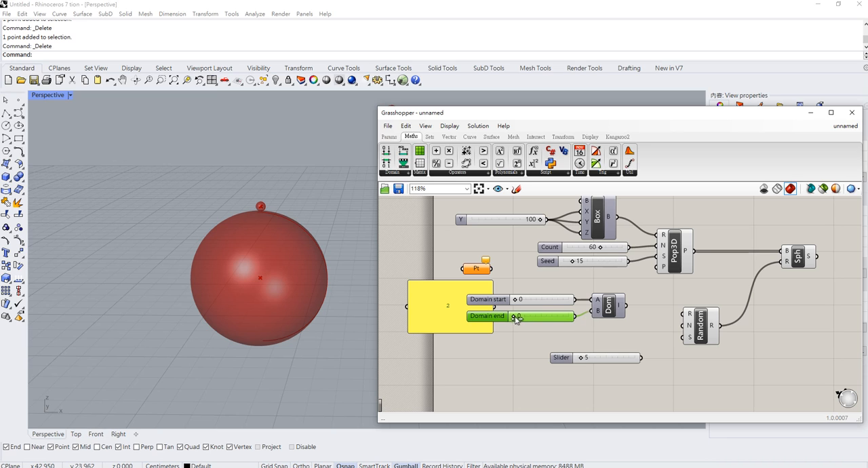
Set the Domain end slider to 50 and connect the domain output to the Random component's range (R) input.
drag(515, 319, 543, 329)
drag(625, 305, 682, 314)
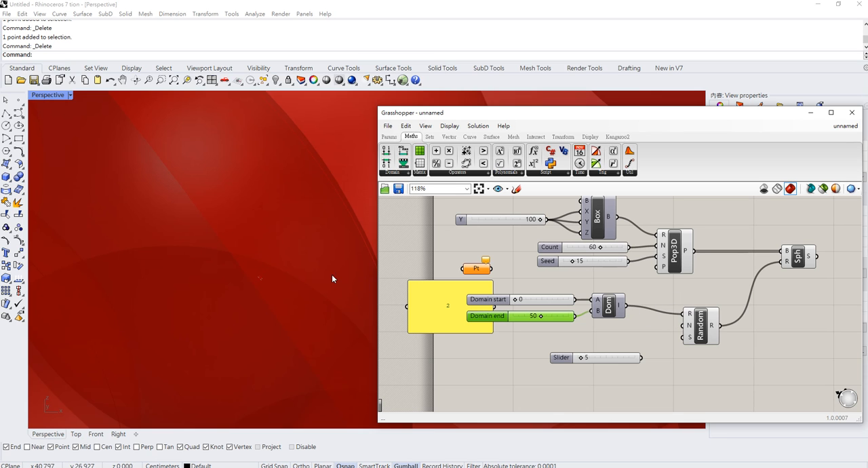
scroll(296, 278, down, 5)
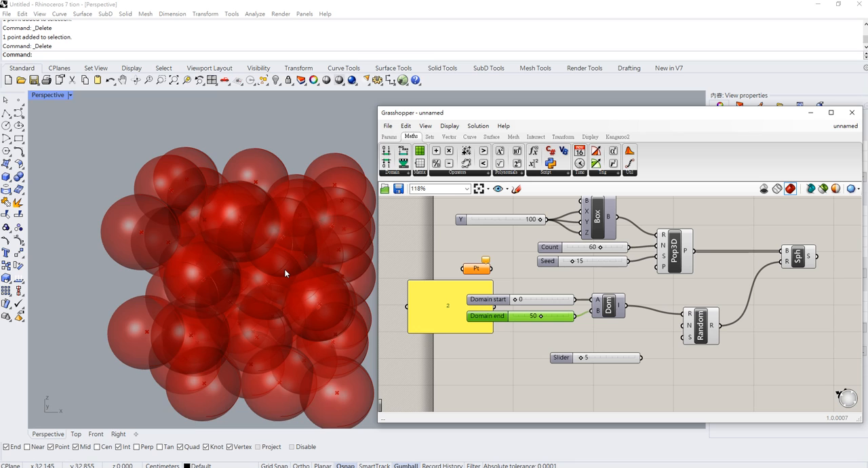
scroll(298, 270, up, 3)
scroll(306, 270, up, 2)
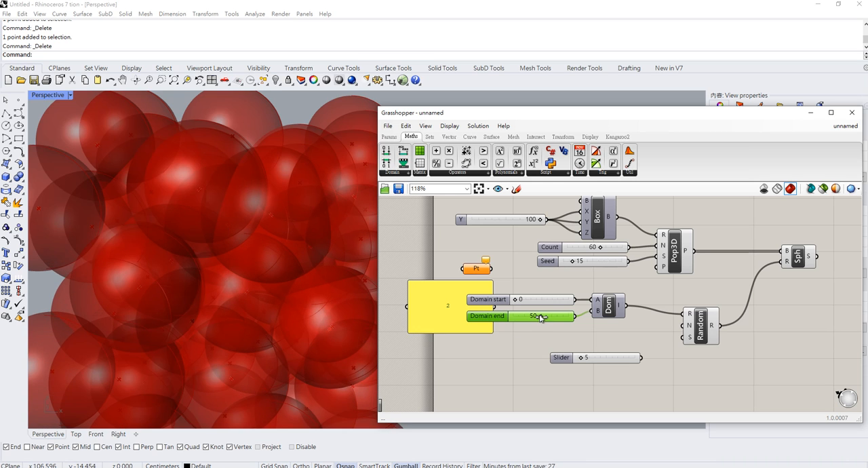
Reduce the Domain end slider to 7, inspect the spheres, and raise it to 23.
drag(540, 316, 517, 322)
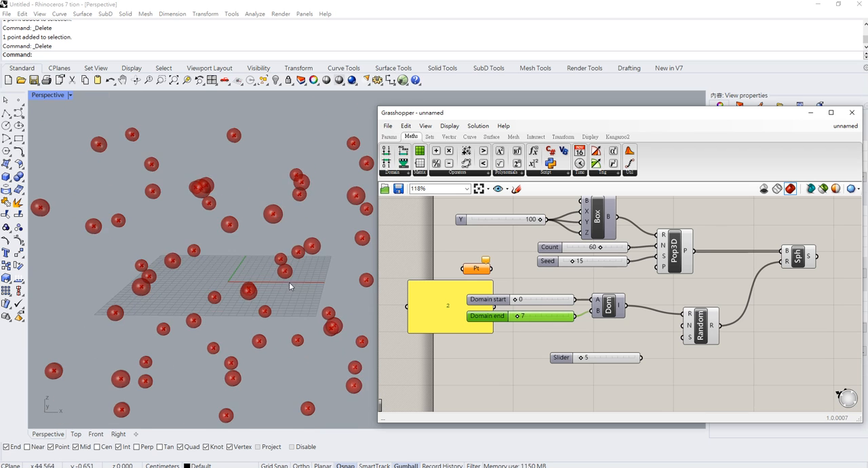
right_drag(289, 282, 219, 324)
scroll(309, 284, up, 6)
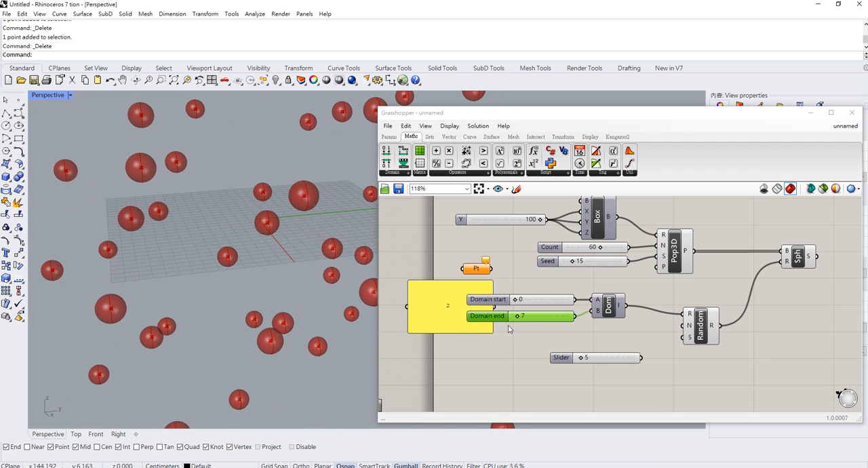
drag(518, 317, 527, 317)
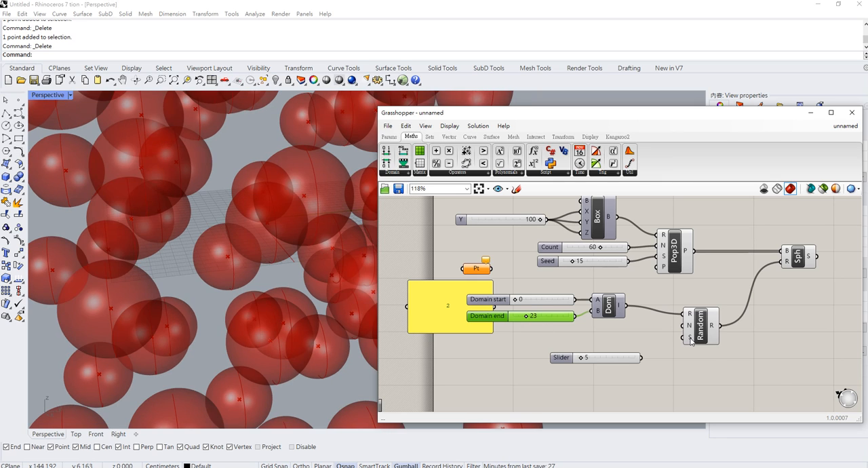
Connect the spare slider to the Random component's seed (S) input and compare the spheres at seed values 20 and 11.
mouse_move(691, 341)
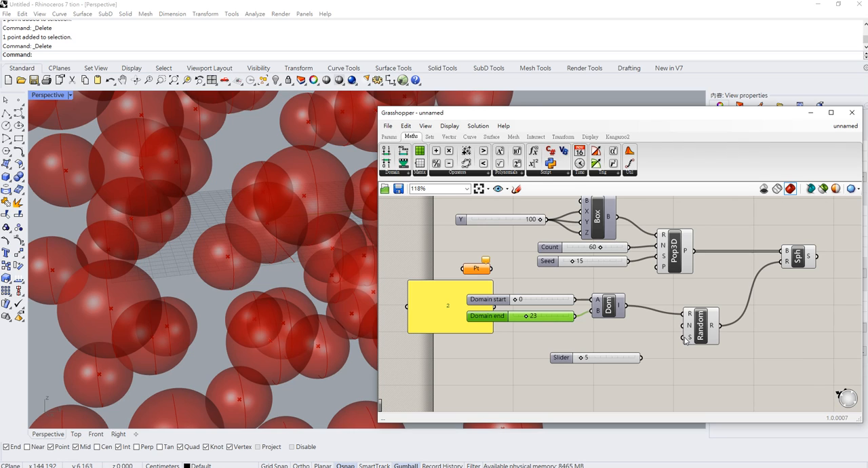
drag(622, 359, 528, 351)
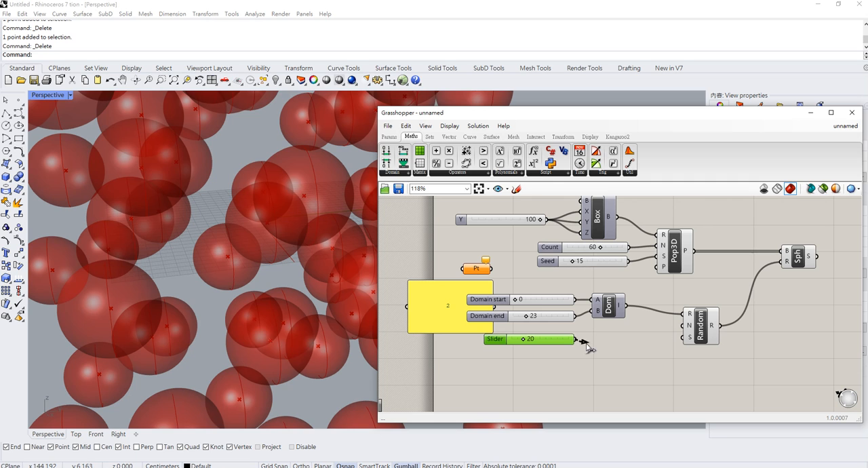
drag(577, 339, 682, 337)
scroll(282, 268, down, 10)
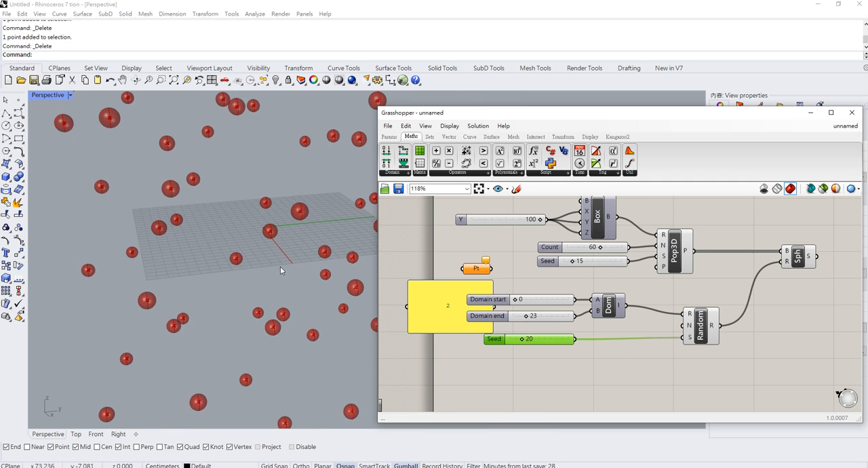
right_drag(280, 266, 263, 234)
scroll(263, 234, up, 8)
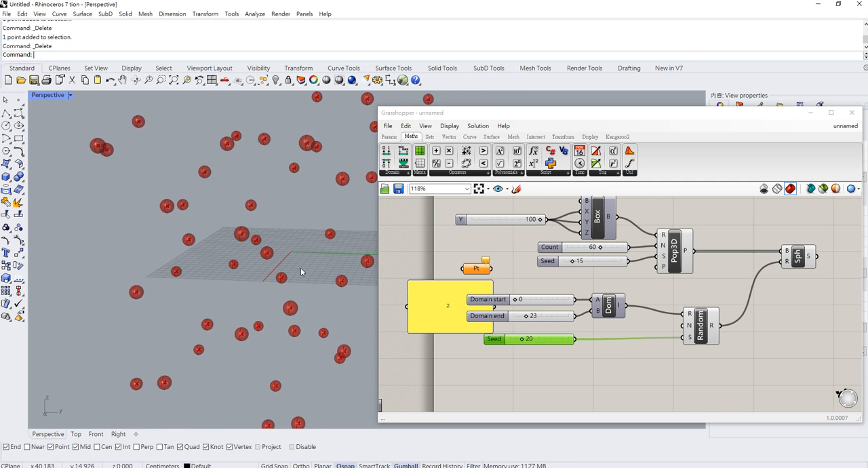
drag(522, 340, 516, 342)
right_drag(233, 255, 284, 203)
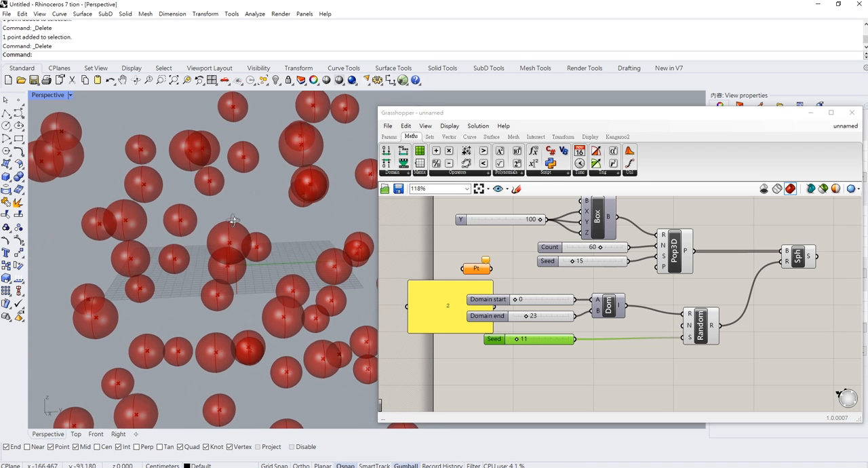
Duplicate the Random's Seed slider and connect the copy, set to 8, to the Random component's number (N) input.
drag(547, 343, 546, 359)
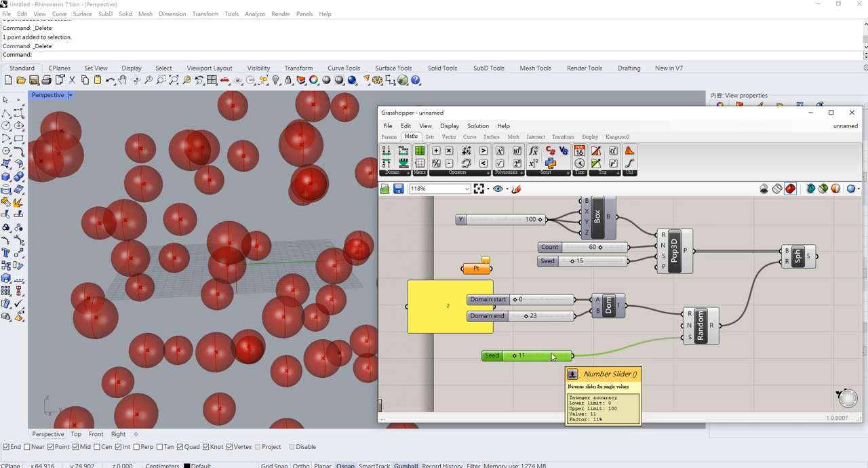
key(ctrl+c)
key(ctrl+v)
drag(554, 361, 548, 338)
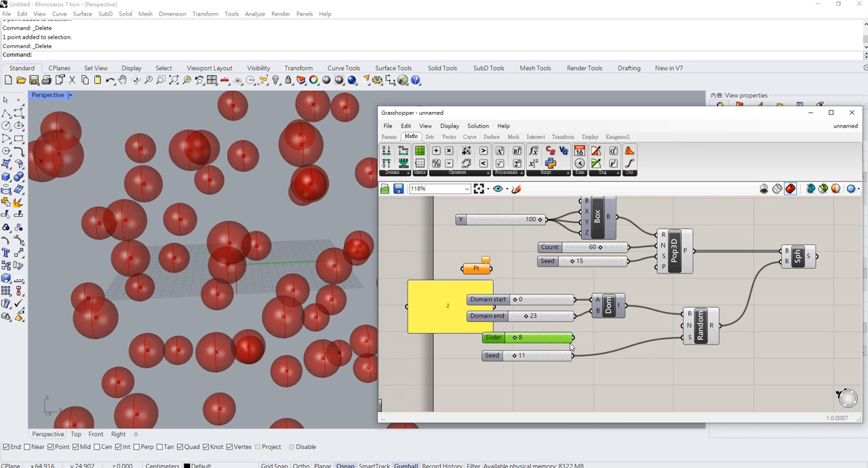
drag(574, 337, 685, 325)
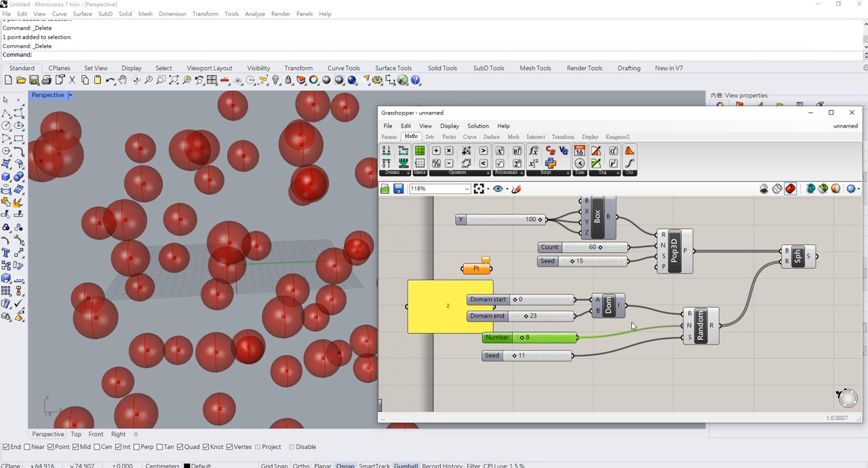
scroll(268, 240, down, 6)
right_drag(286, 251, 315, 249)
scroll(314, 249, up, 4)
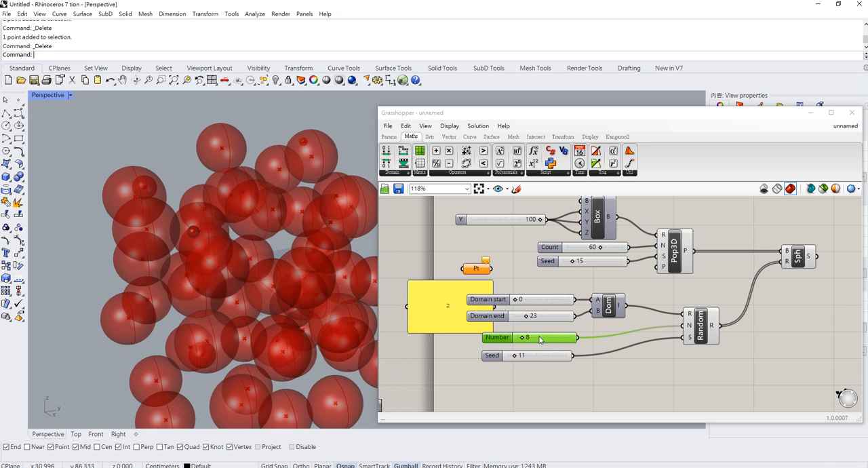
Try 17 and 12 as values of the Random component's Number slider.
drag(524, 339, 529, 340)
double_click(545, 337)
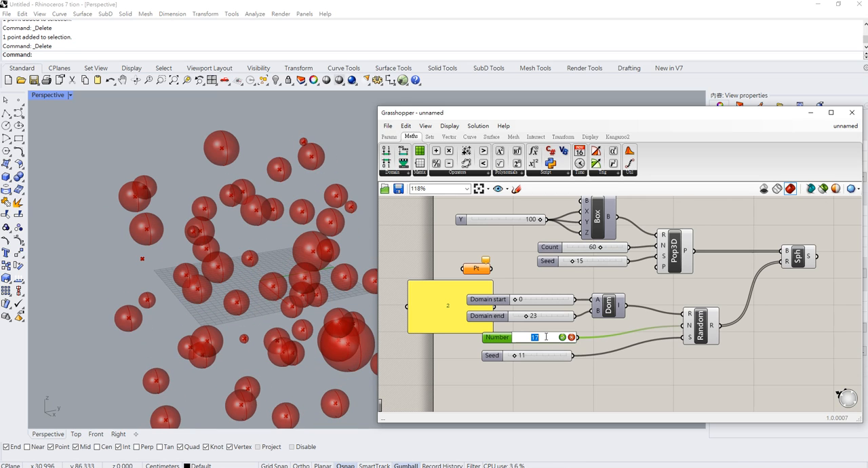
text(12)
key(Return)
scroll(263, 277, up, 2)
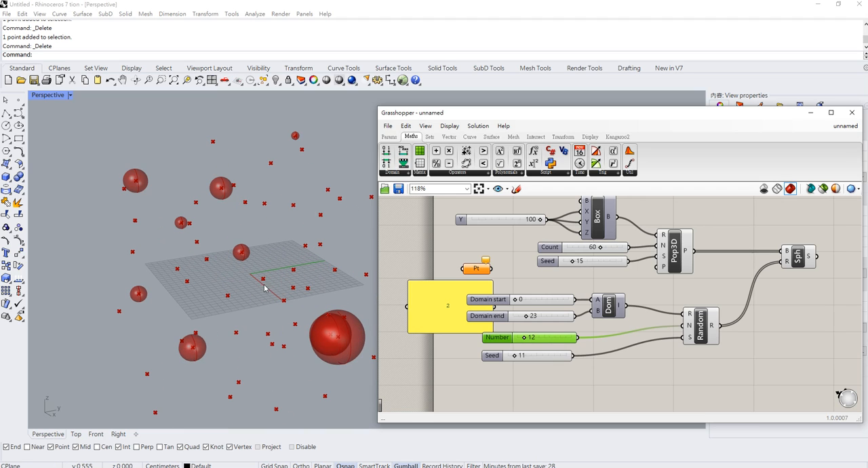
Set the Random component's Number slider to 15 and inspect the sphere sizes.
double_click(534, 337)
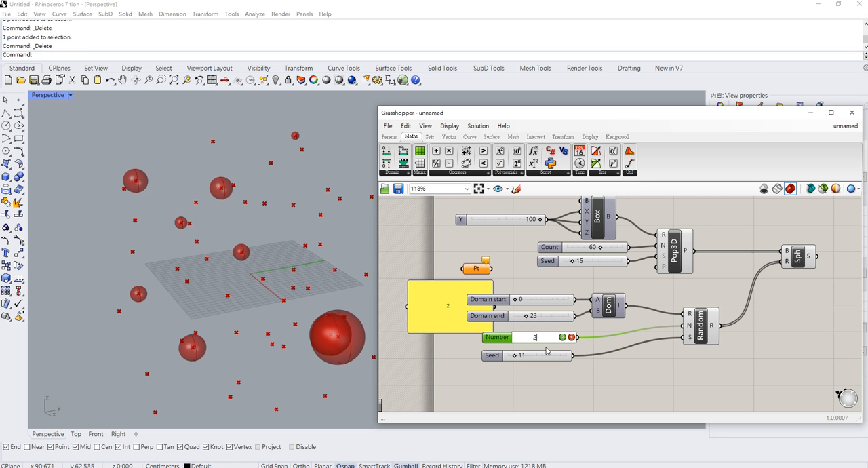
text(15)
key(Return)
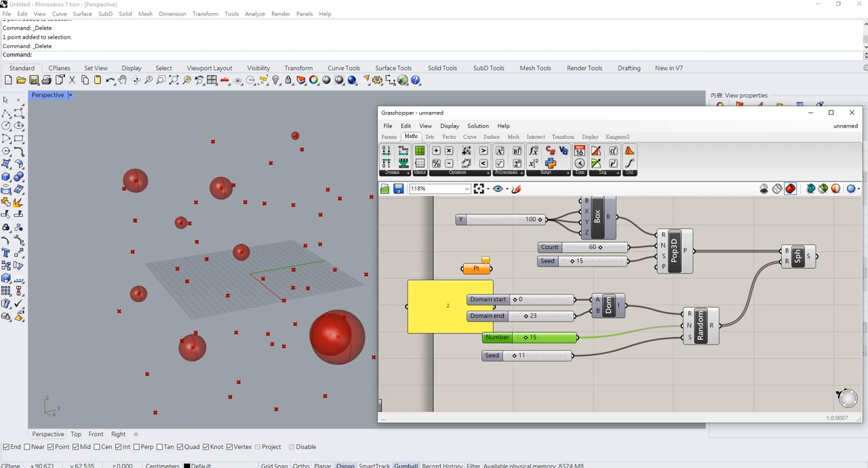
scroll(237, 273, down, 3)
right_drag(219, 259, 256, 256)
Set the Random component's Seed slider to 15 after trying 12.
drag(517, 358, 517, 360)
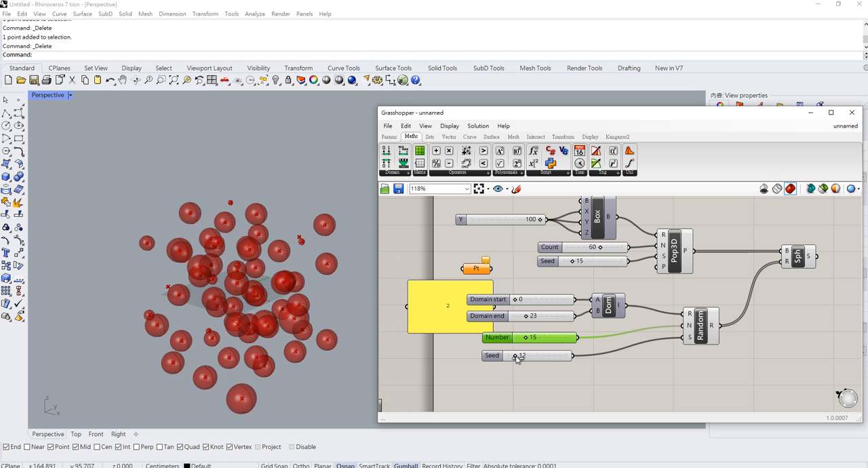
click(524, 356)
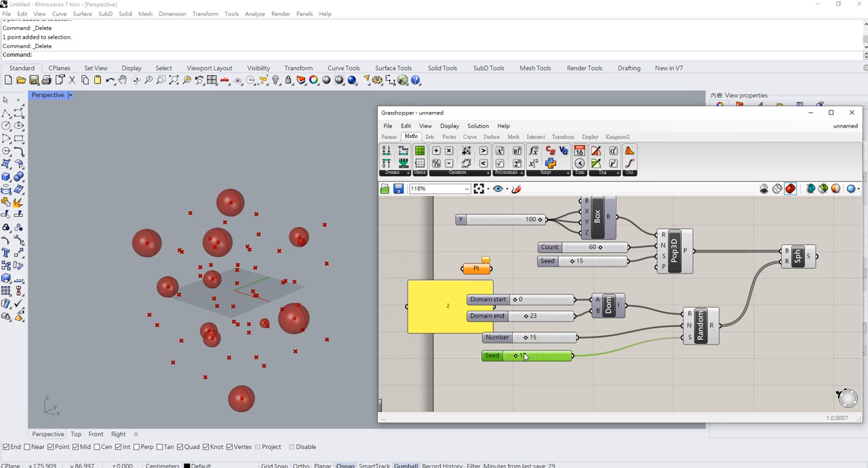
double_click(528, 360)
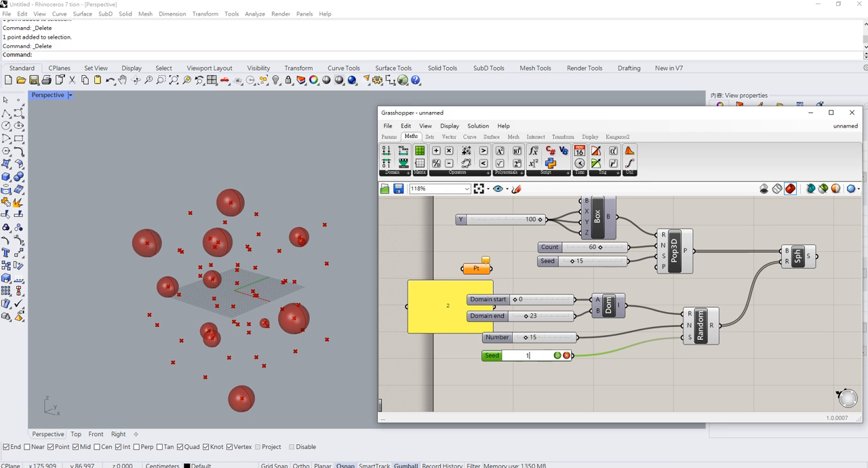
text(15)
key(Return)
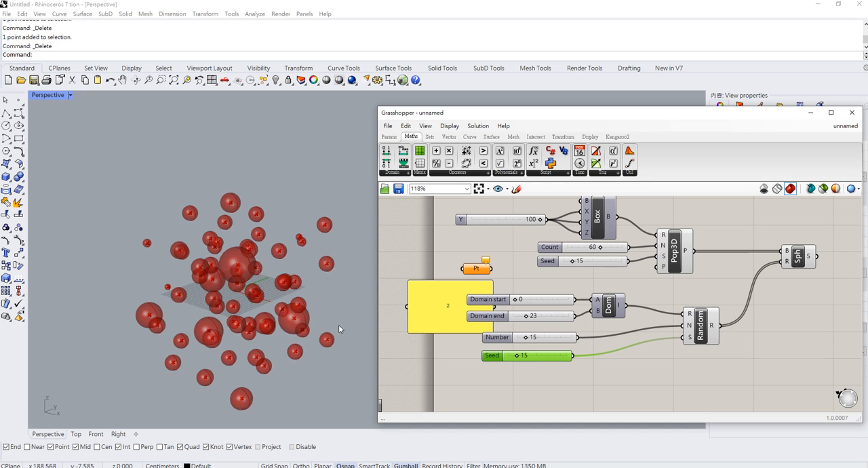
Delete the yellow panel and arrange the Construct Domain group, Number slider and Seed slider in a tidy stack beside the Random component.
drag(550, 342, 536, 337)
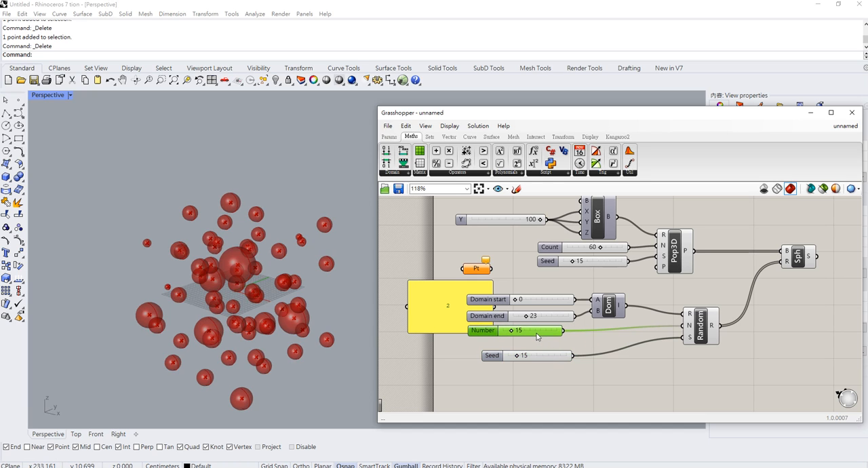
drag(444, 299, 421, 336)
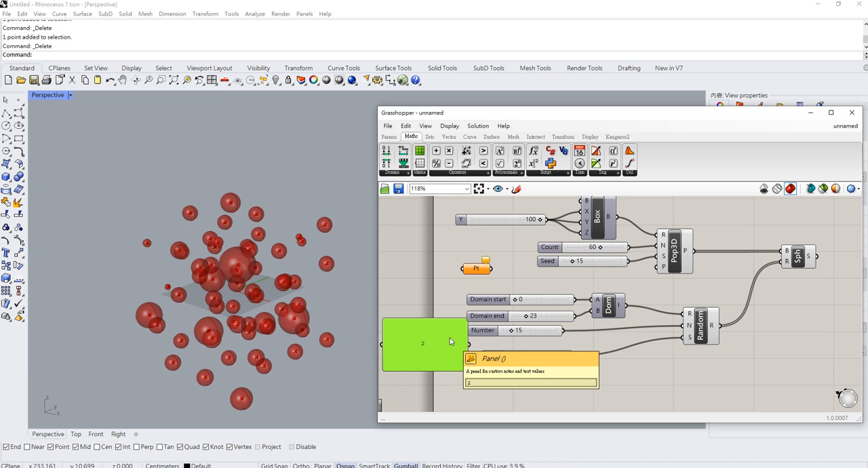
key(Delete)
drag(554, 350, 542, 338)
drag(620, 331, 550, 278)
drag(611, 309, 609, 304)
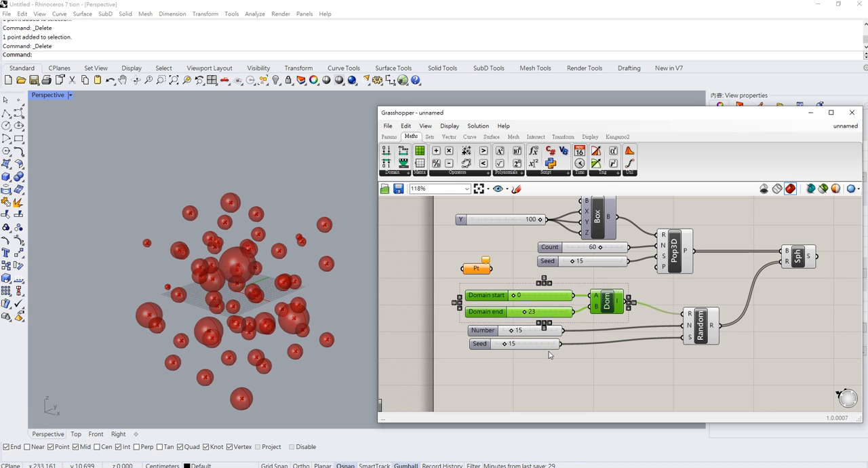
drag(539, 345, 544, 332)
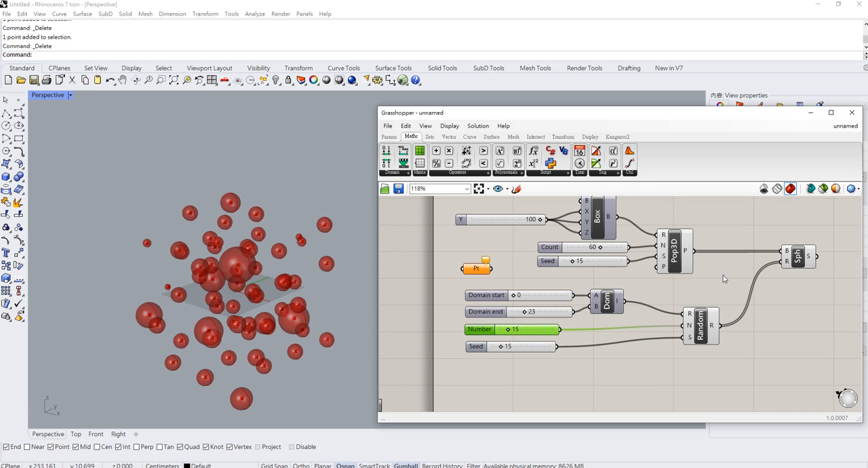
Delete the unused Pt parameter and review the sphere cluster in the Perspective viewport.
right_drag(723, 279, 701, 298)
drag(486, 307, 440, 286)
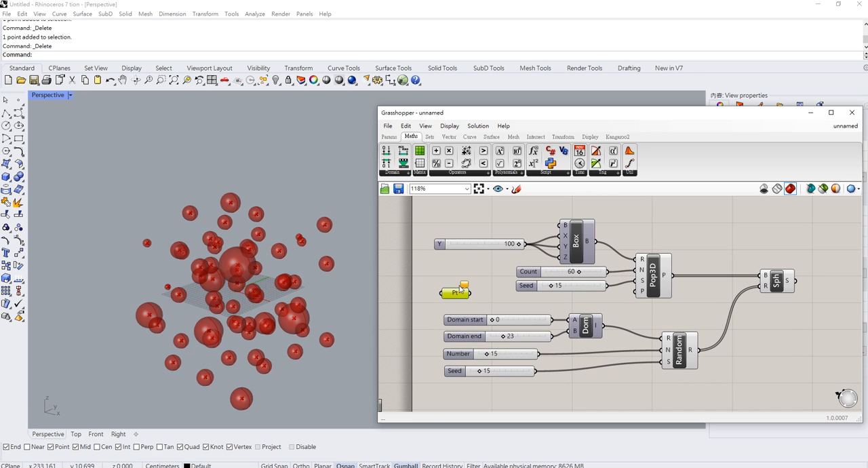
key(Delete)
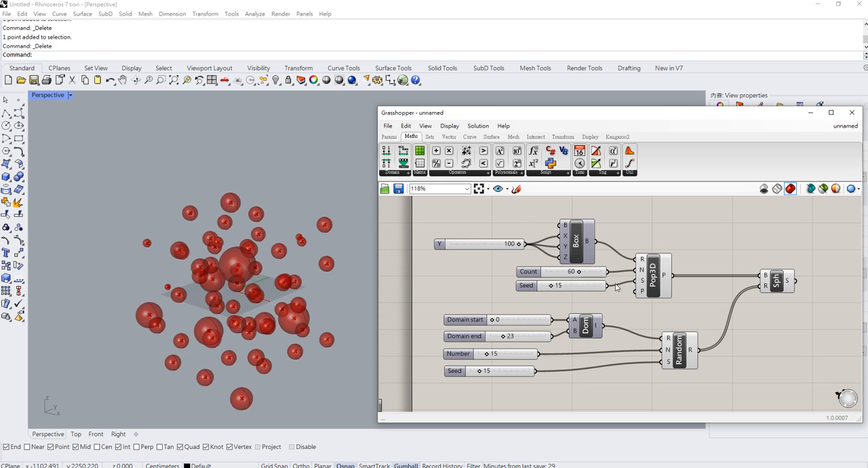
right_drag(321, 292, 296, 329)
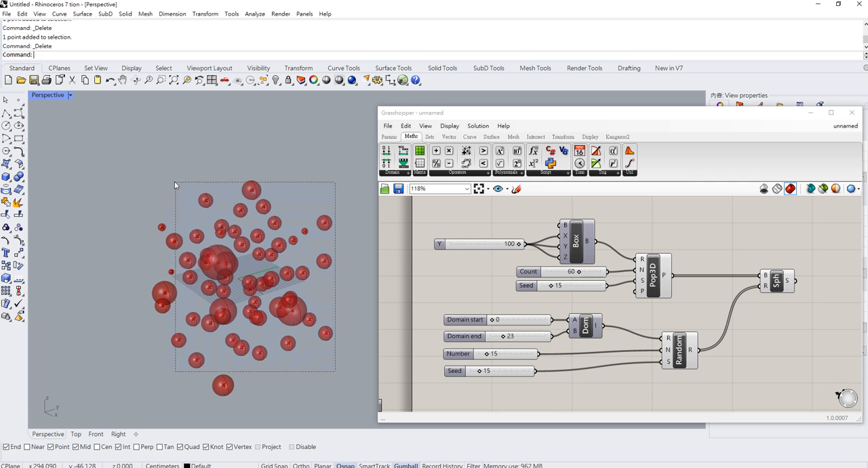
drag(339, 359, 265, 283)
mouse_move(303, 287)
right_down()
mouse_move(306, 278)
mouse_move(252, 253)
mouse_move(303, 289)
right_up()
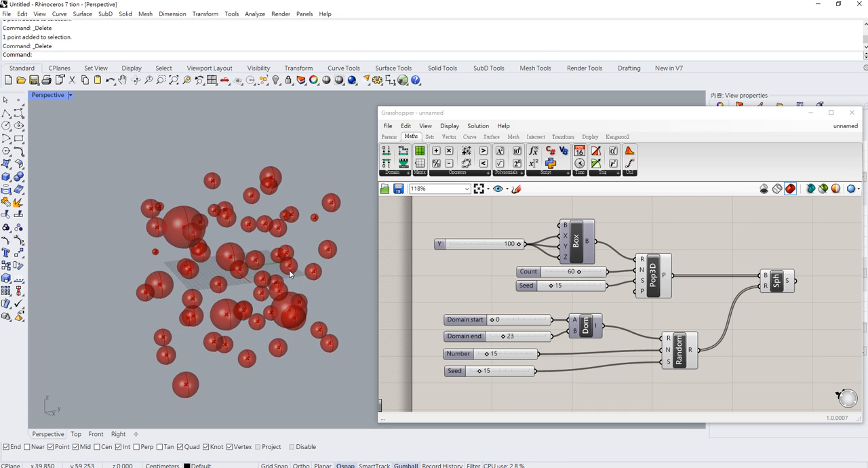
Bake the Sphere component's output into Rhino with the default attributes.
click(779, 283)
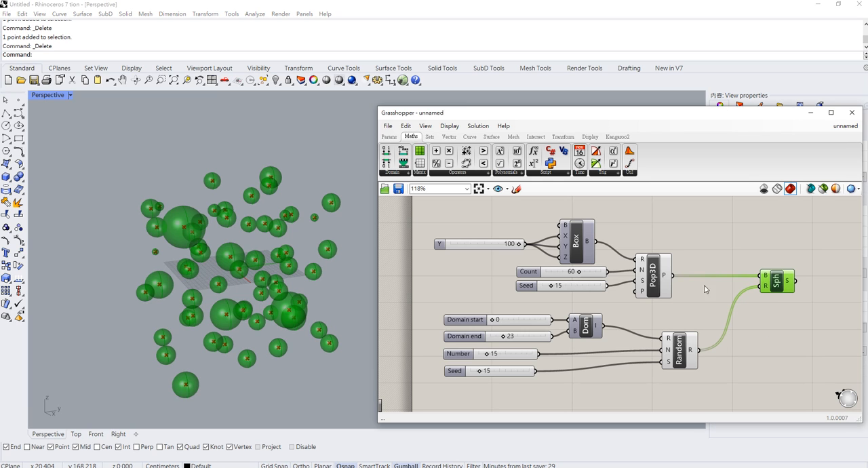
click(777, 296)
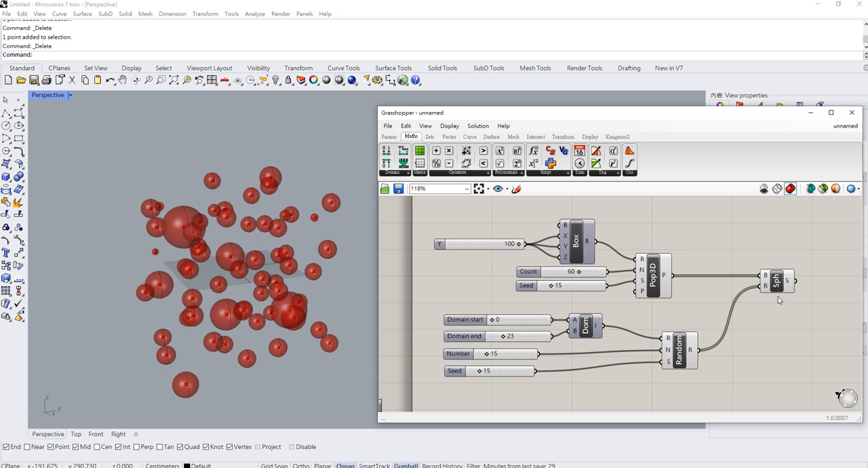
click(777, 282)
right_click(779, 285)
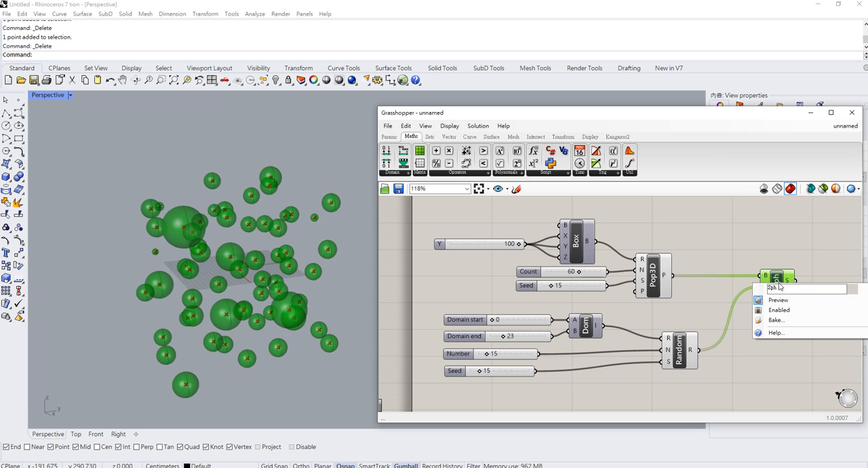
click(779, 321)
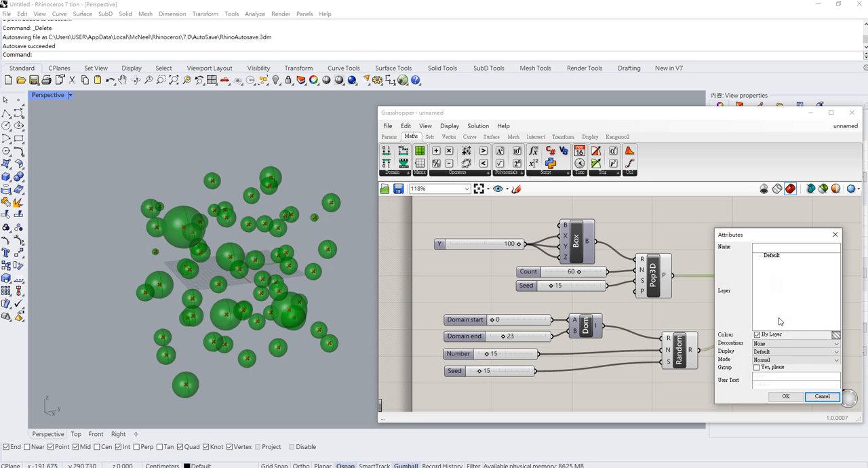
click(785, 397)
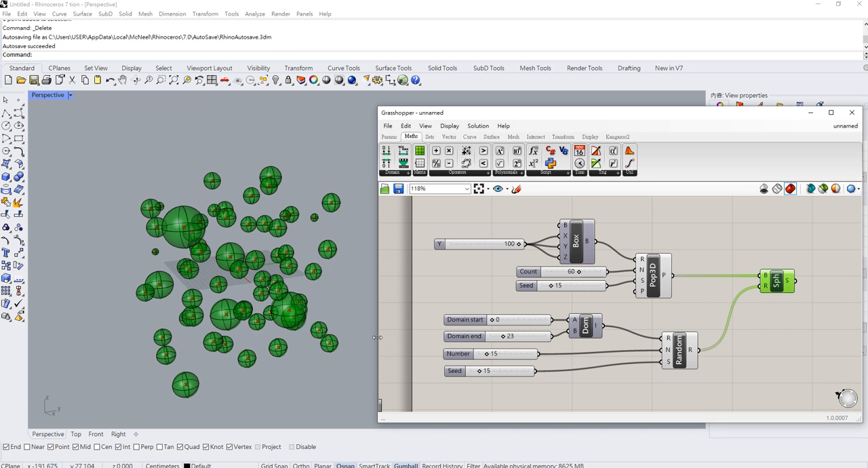
Select several baked spheres in the Perspective viewport to check that they are real Rhino surfaces.
scroll(187, 230, up, 5)
click(187, 231)
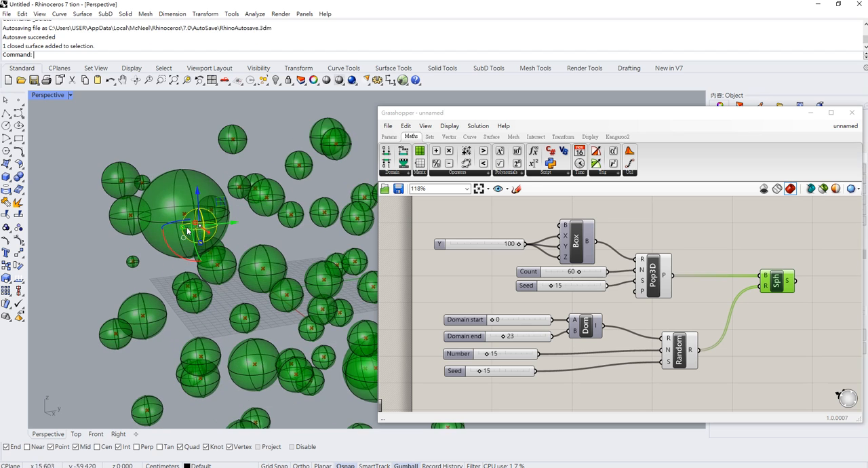
click(170, 193)
click(231, 139)
click(175, 139)
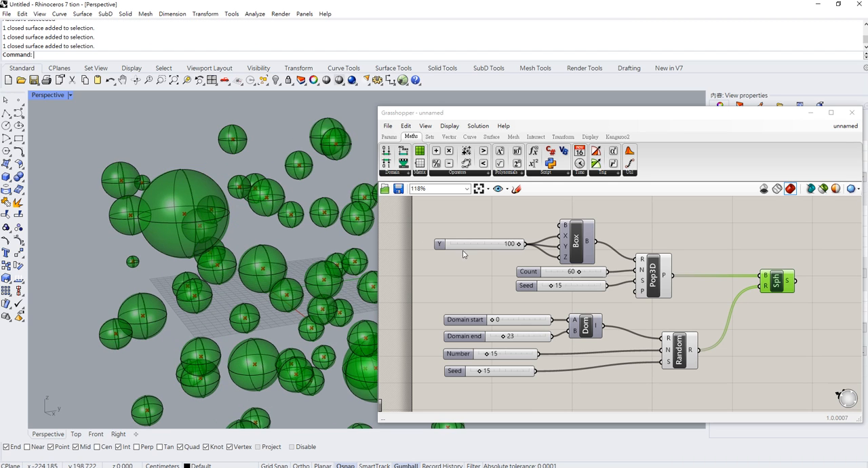
scroll(518, 261, down, 2)
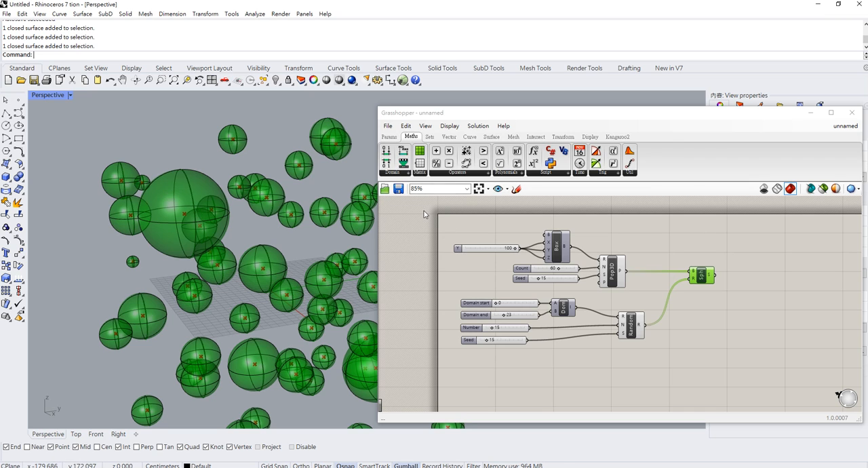
Save the Rhino model as Bubble in the CADS1 folder.
click(8, 13)
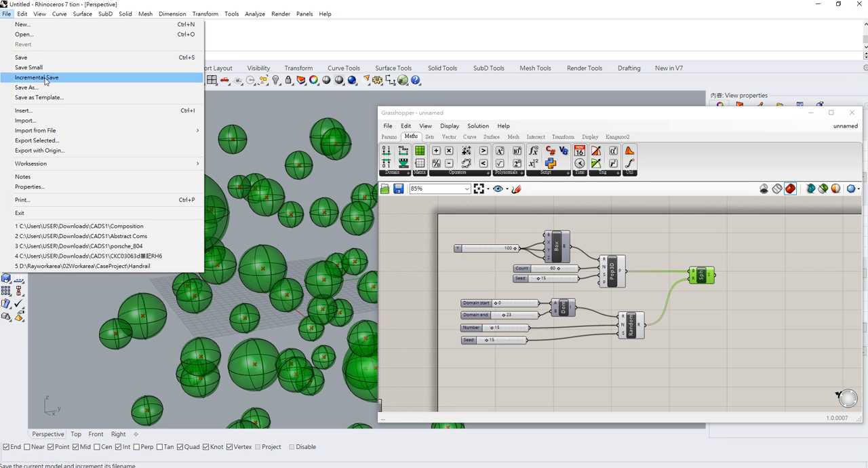
click(27, 87)
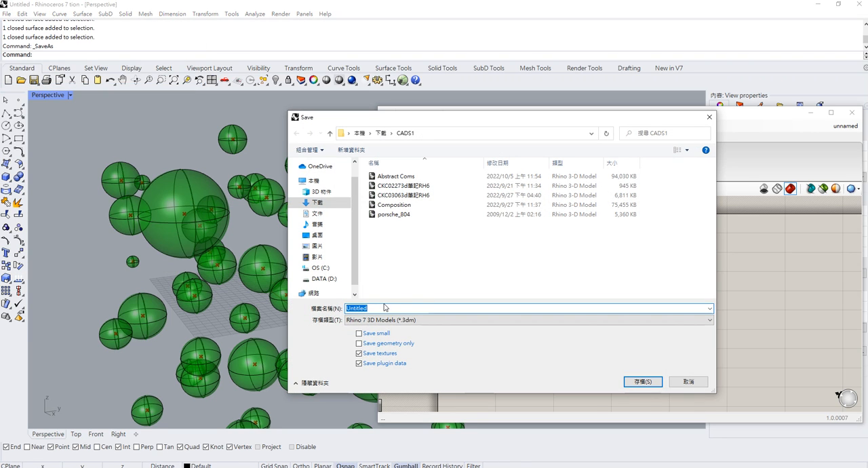
text(Bu)
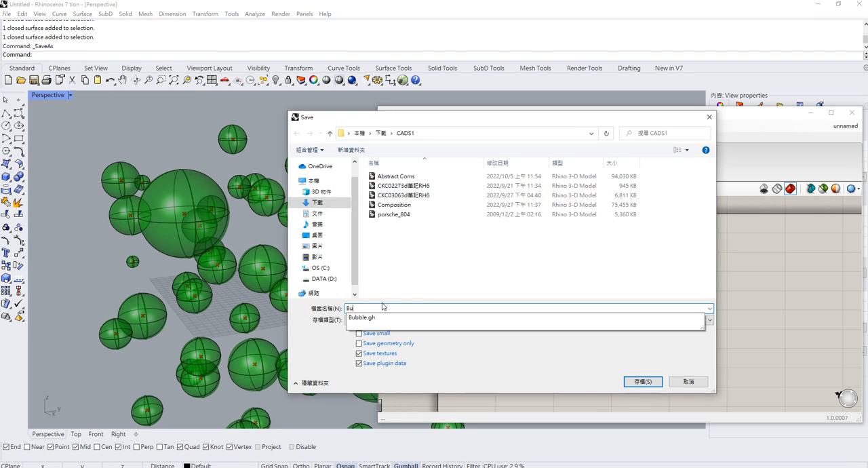
text(bble)
key(Return)
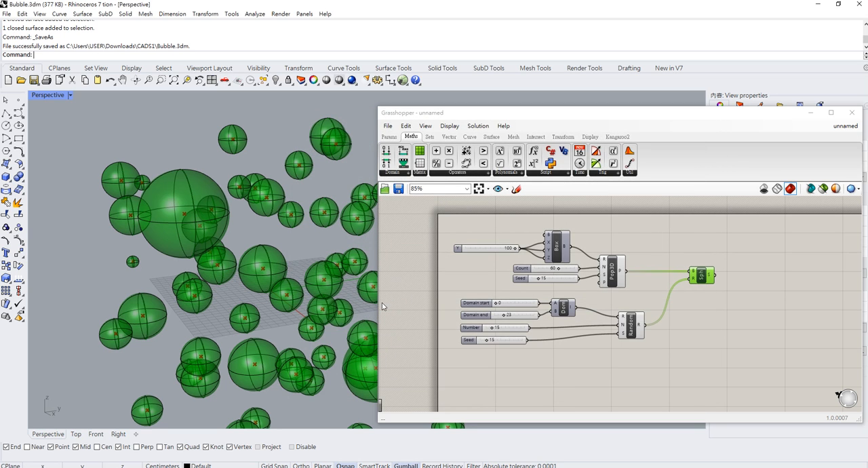
Save the Grasshopper definition over the existing Bubble file in the CADS1 folder.
click(388, 126)
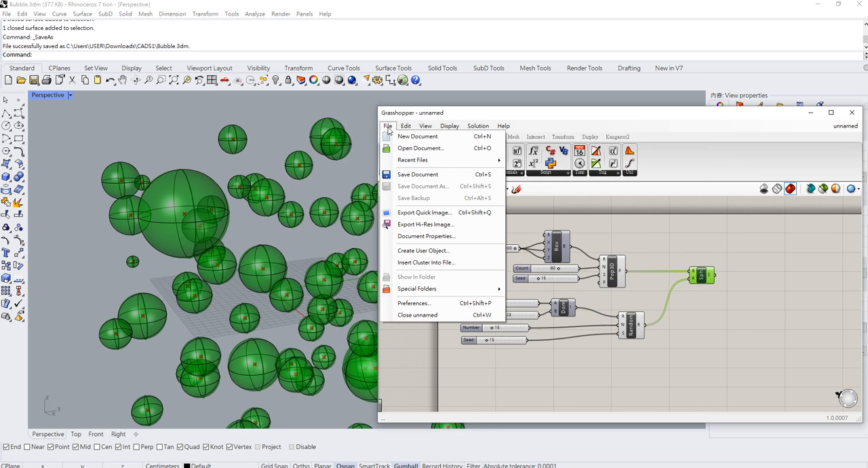
click(427, 175)
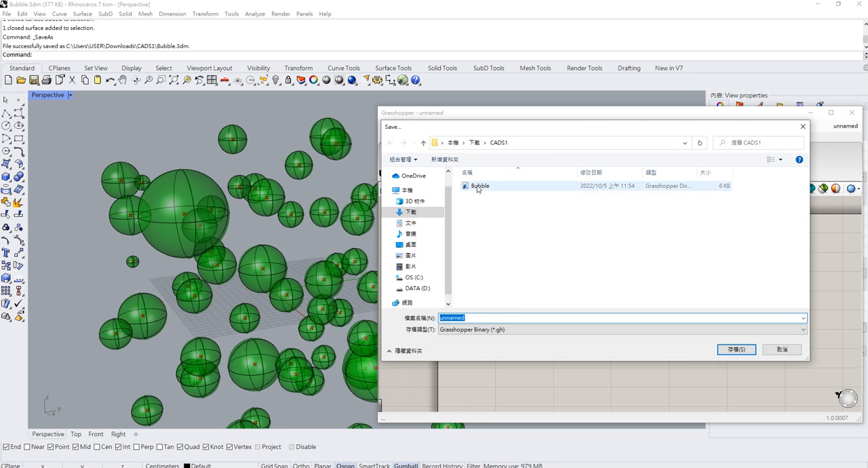
double_click(479, 186)
click(457, 241)
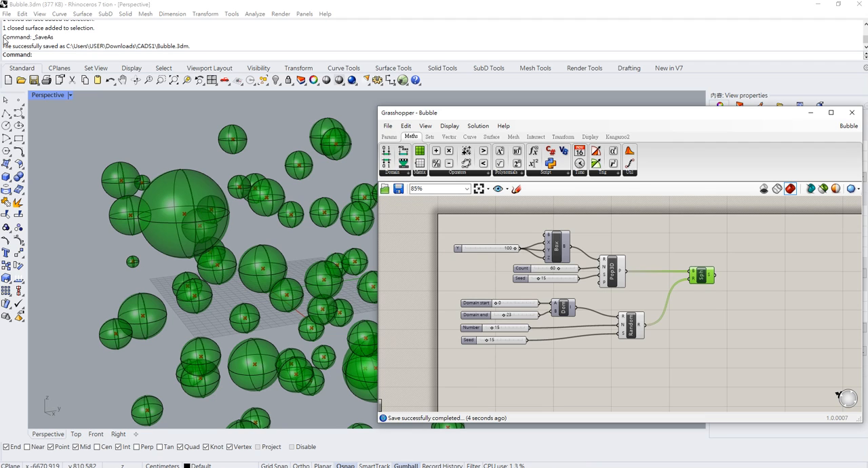
Open the Abstract Coms model in Rhino from the CADS1 folder.
click(10, 15)
click(26, 32)
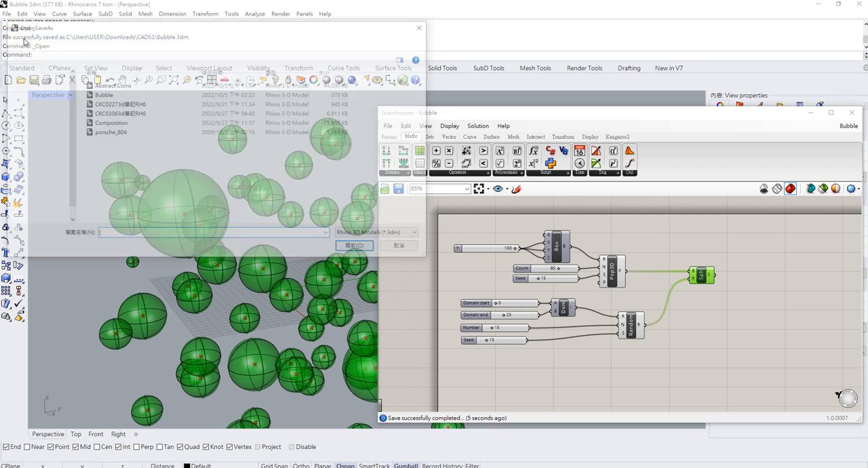
double_click(129, 85)
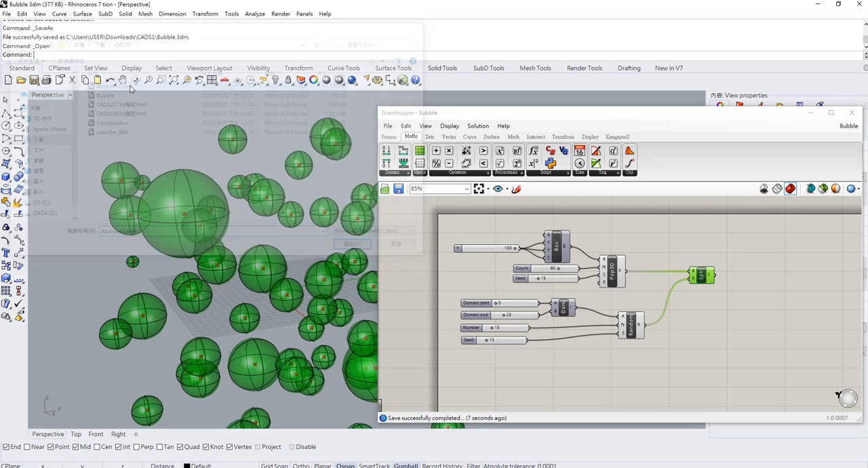
Open the Composition model in Rhino from the CADS1 folder.
click(8, 15)
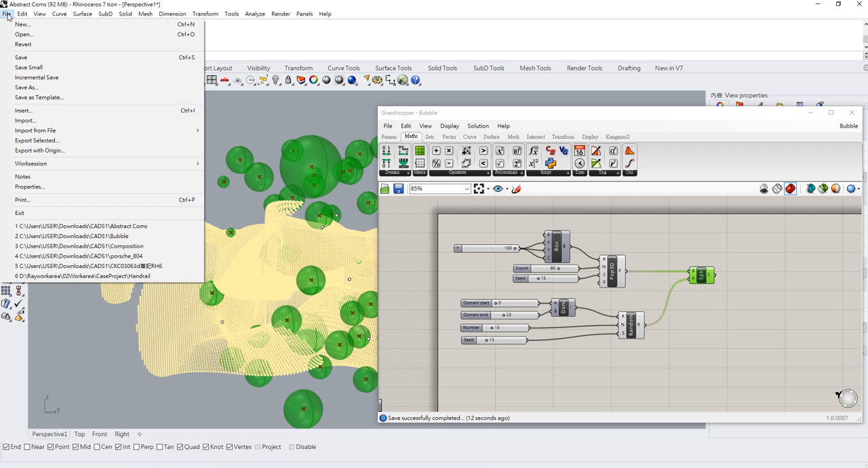
click(25, 31)
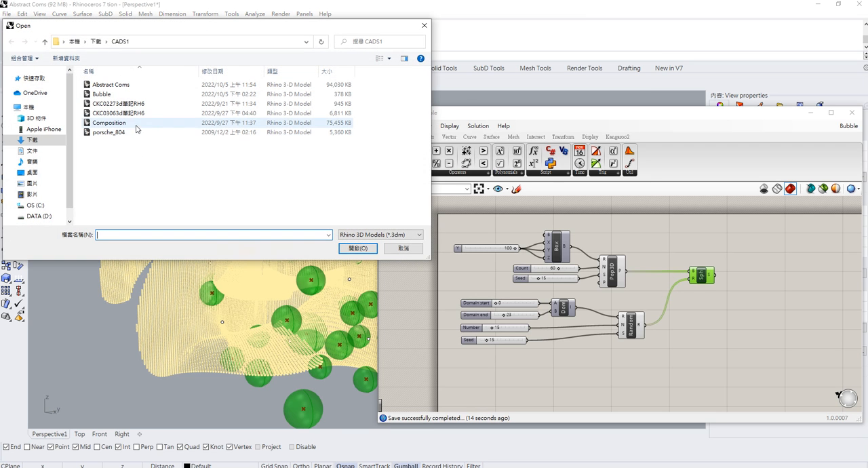
double_click(141, 125)
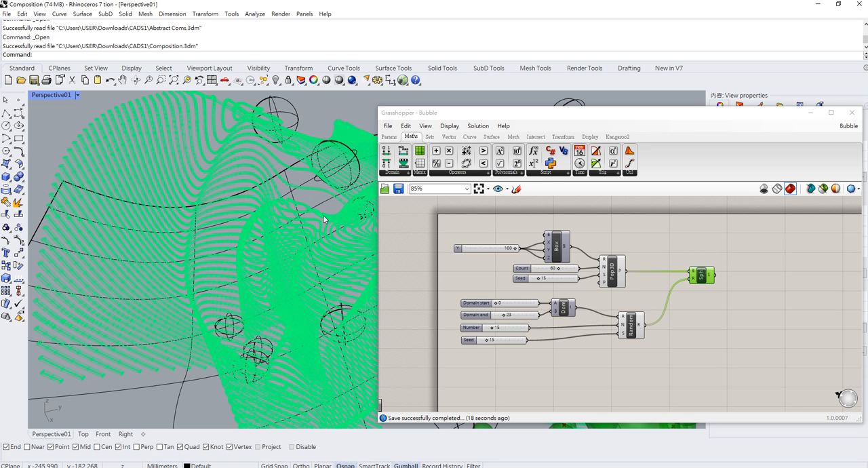
Examine how the previewed Grasshopper spheres sit within the Composition model's green structure, with the Sphere component deselected.
scroll(274, 236, down, 10)
scroll(263, 236, up, 10)
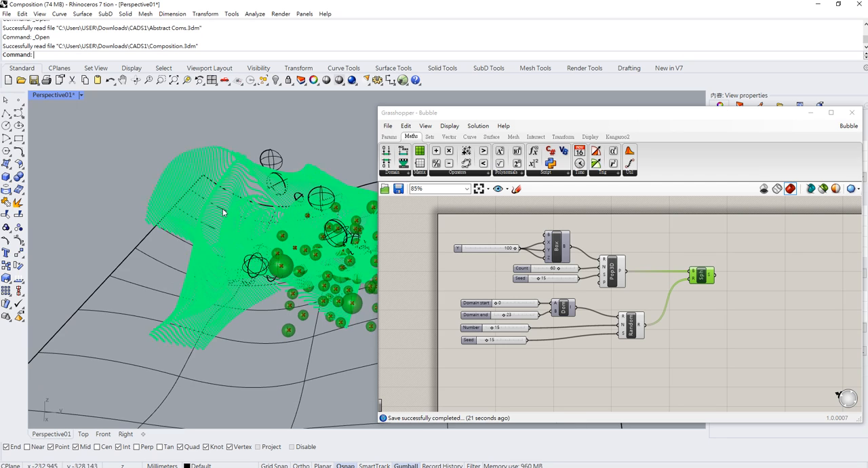
scroll(222, 210, down, 4)
right_drag(221, 209, 292, 237)
scroll(300, 248, up, 10)
scroll(301, 251, down, 5)
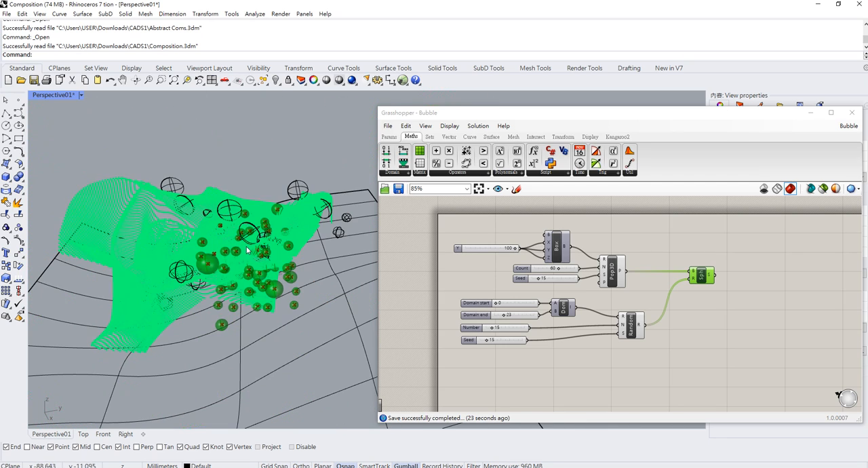
click(699, 335)
scroll(260, 269, up, 5)
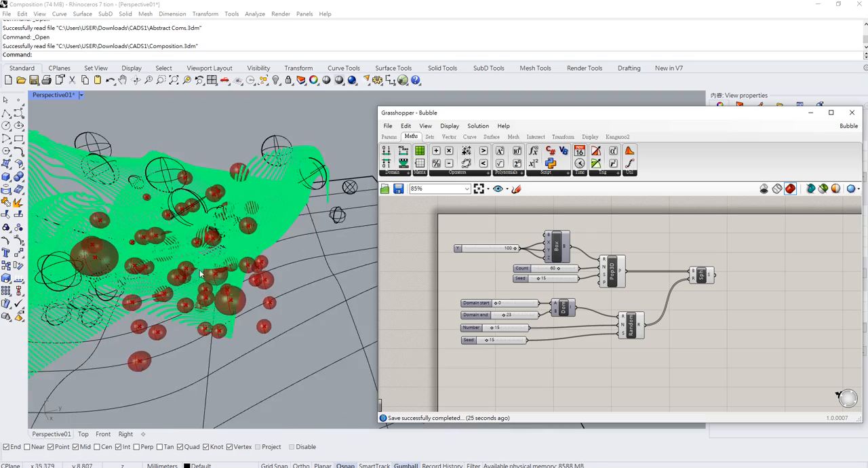
right_drag(259, 269, 251, 239)
scroll(514, 255, up, 4)
double_click(489, 249)
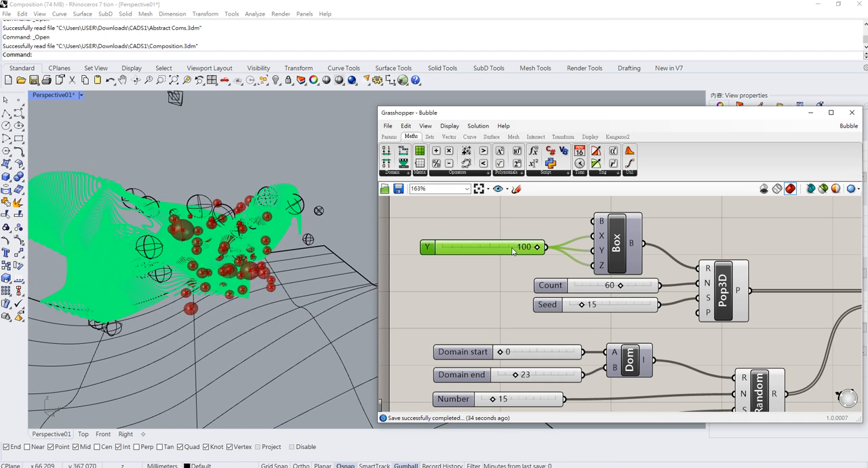
click(477, 247)
drag(477, 247, 473, 246)
click(476, 247)
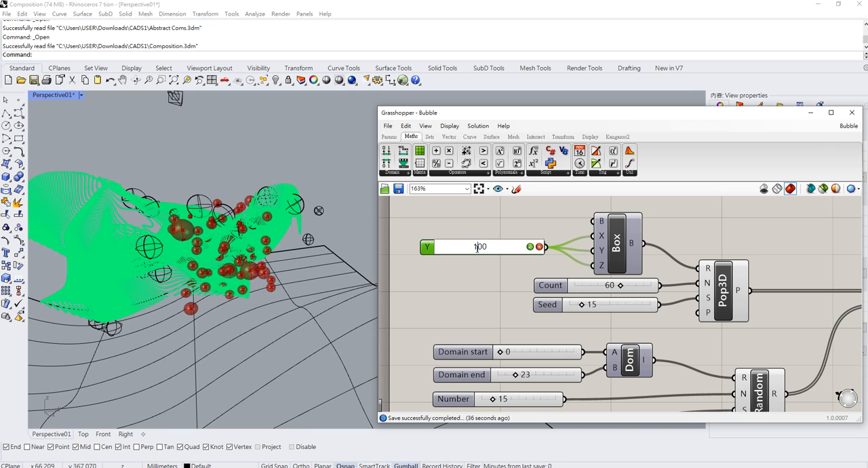
key(Return)
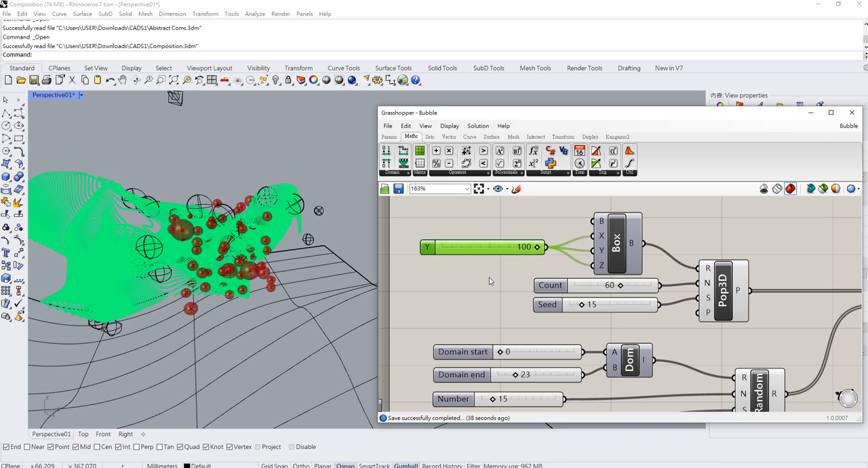
double_click(522, 250)
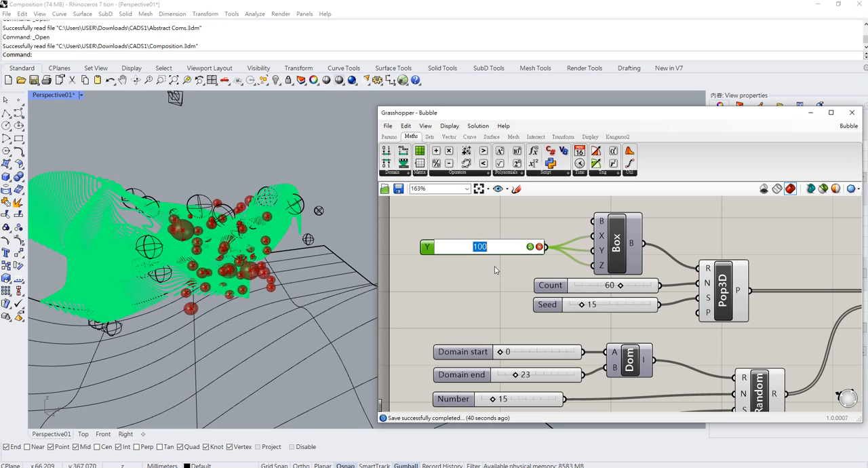
key(Escape)
Raise the maximum of the Box's Y slider to 1000 and commit the change.
right_click(484, 249)
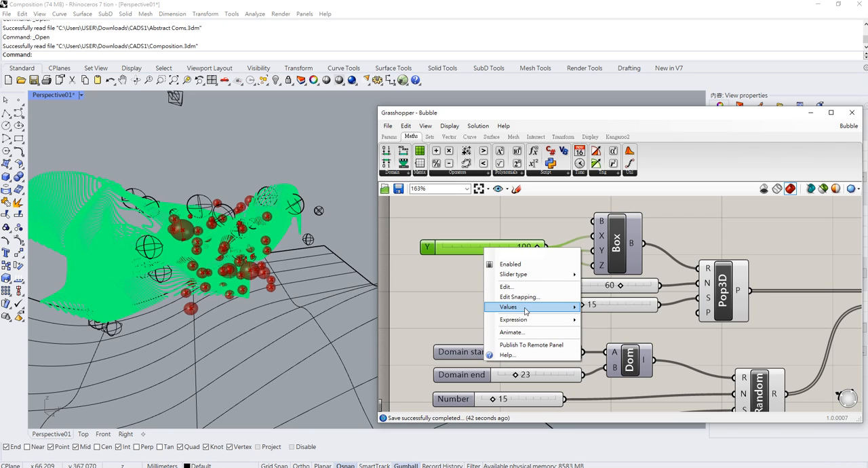
mouse_move(522, 307)
click(661, 317)
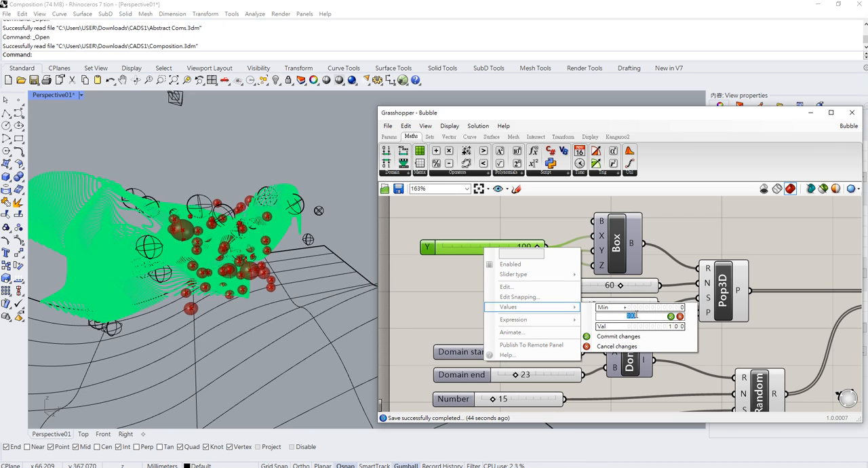
click(670, 316)
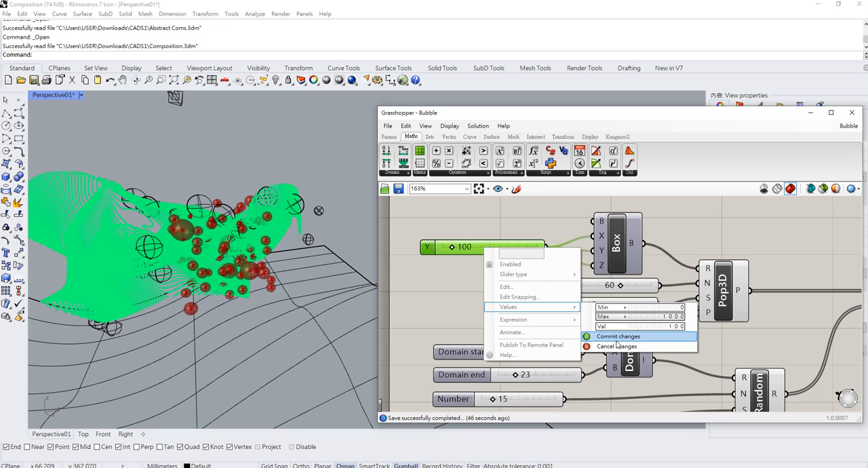
click(616, 337)
Set the Box's Y slider to 254 and review the spread of spheres around the Composition model.
drag(453, 248, 466, 249)
scroll(271, 234, down, 2)
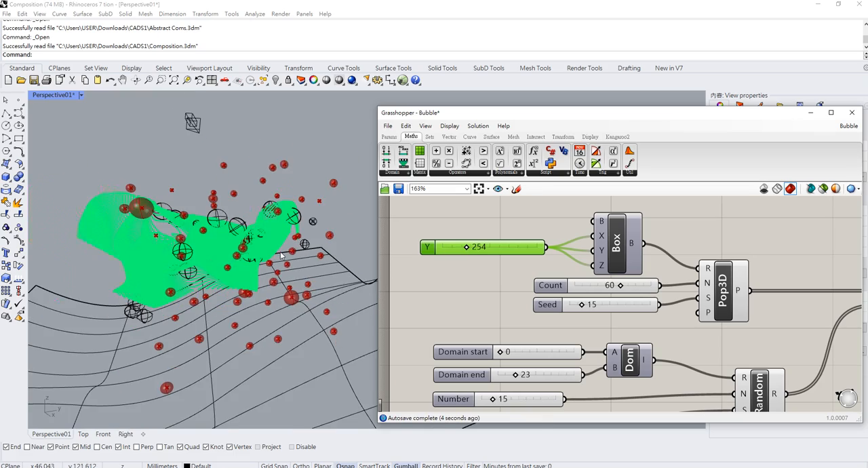
scroll(271, 234, up, 5)
right_drag(306, 252, 282, 241)
scroll(517, 289, down, 2)
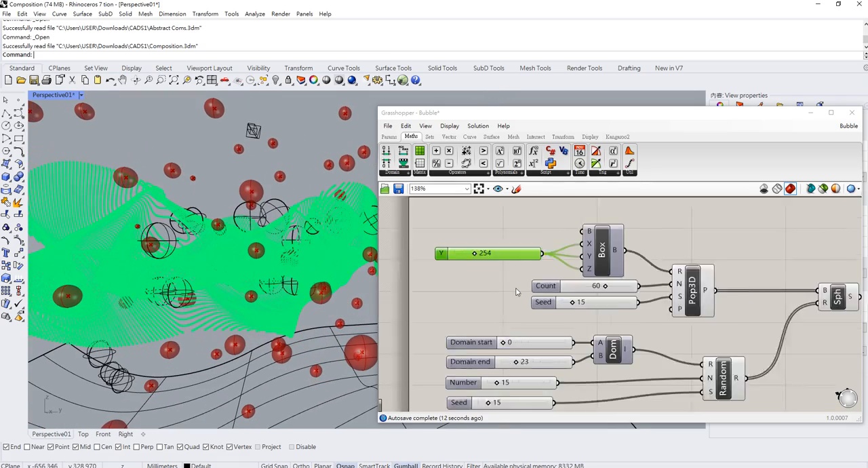
scroll(233, 229, up, 2)
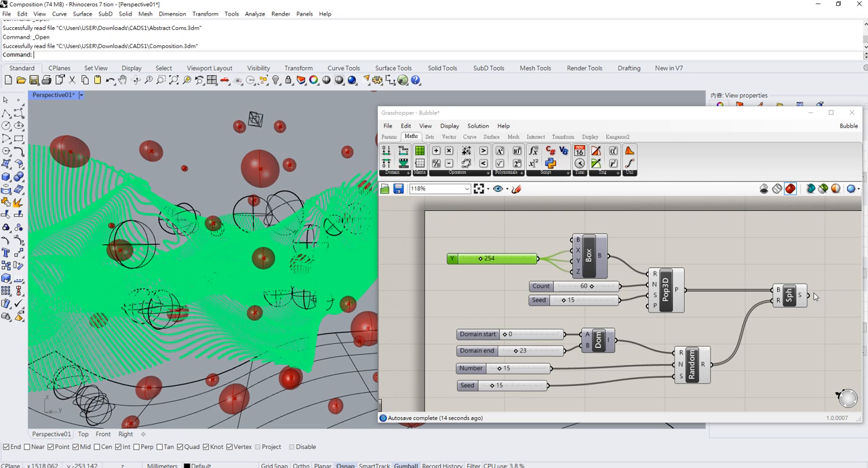
click(798, 297)
right_click(798, 297)
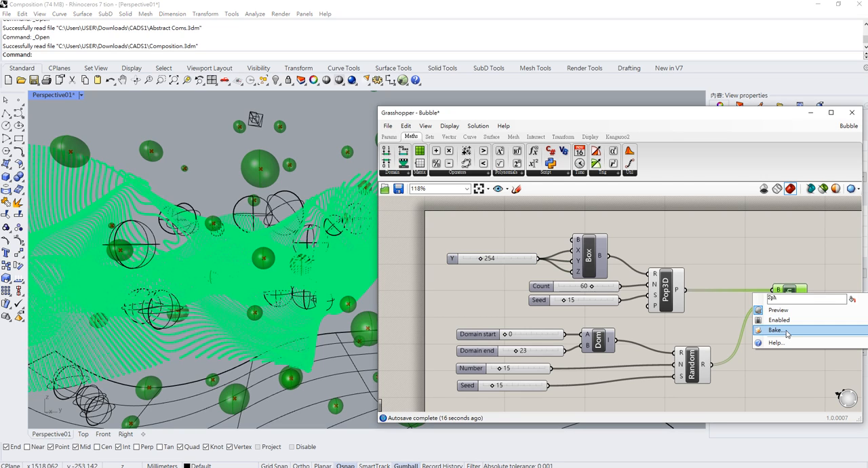
click(735, 259)
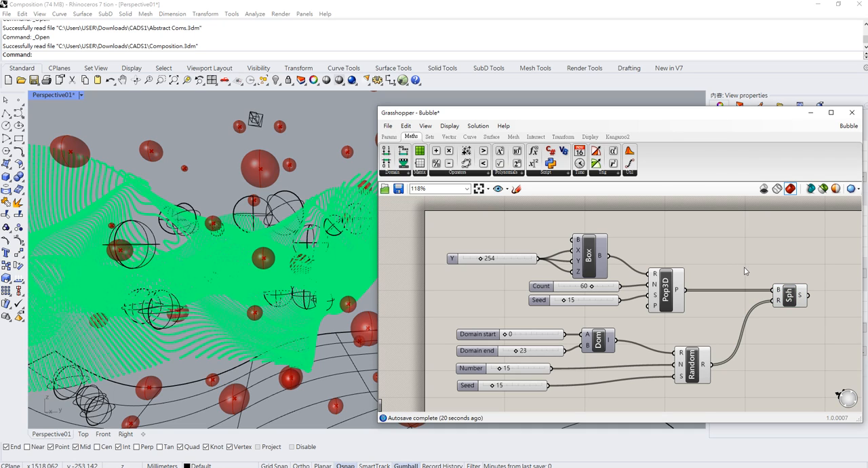